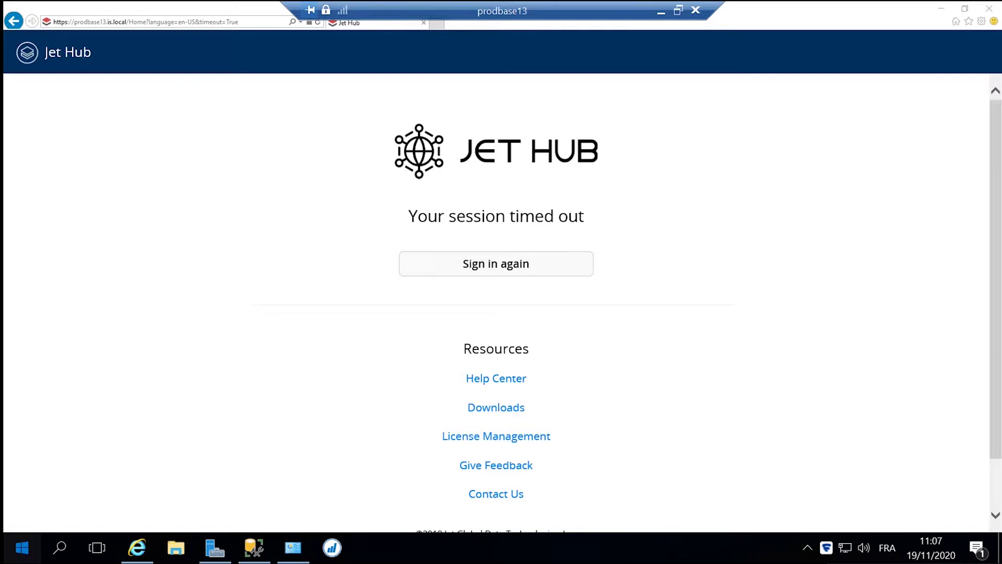
Step: Switch to a blank Excel workbook and bring up the Jet reporting commands with cell C3 selected
click(95, 351)
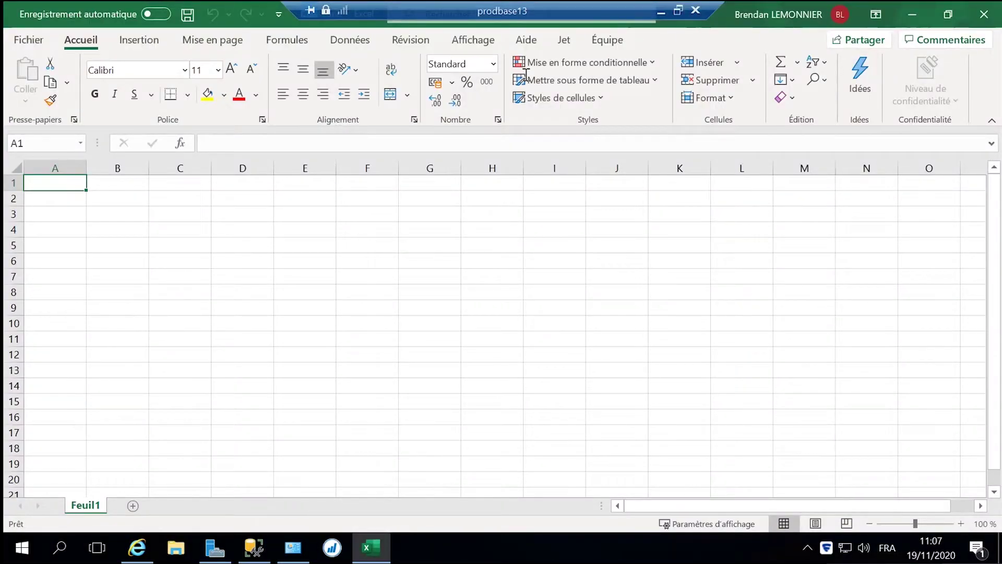
click(562, 44)
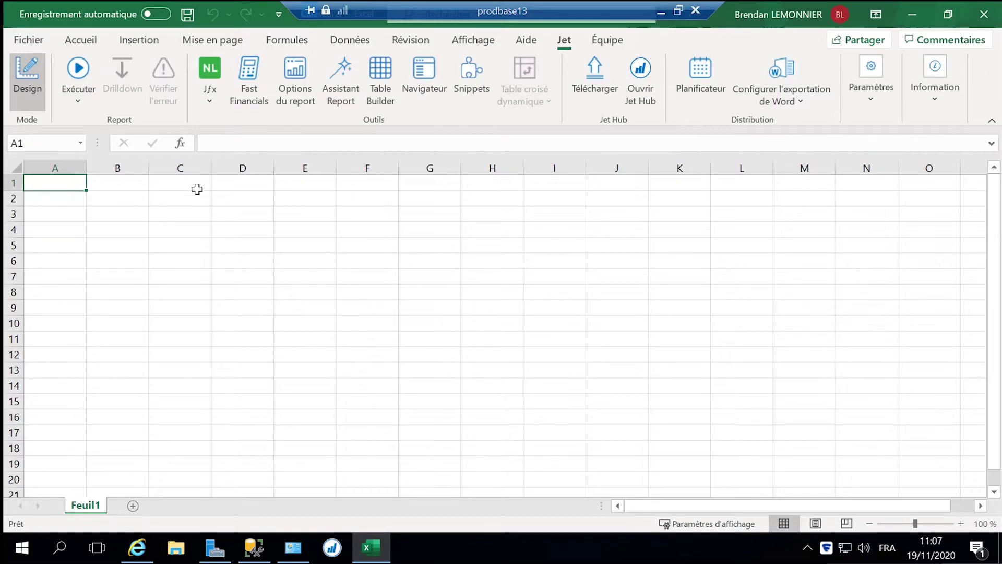
click(193, 218)
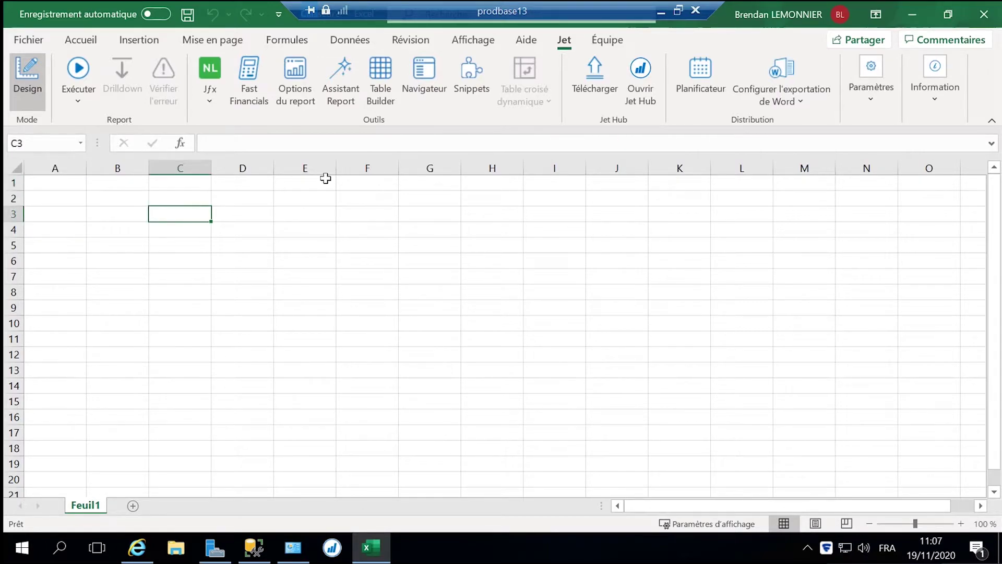
Step: Look at the companies available in the Jet settings, and view the workbook's report options
click(882, 109)
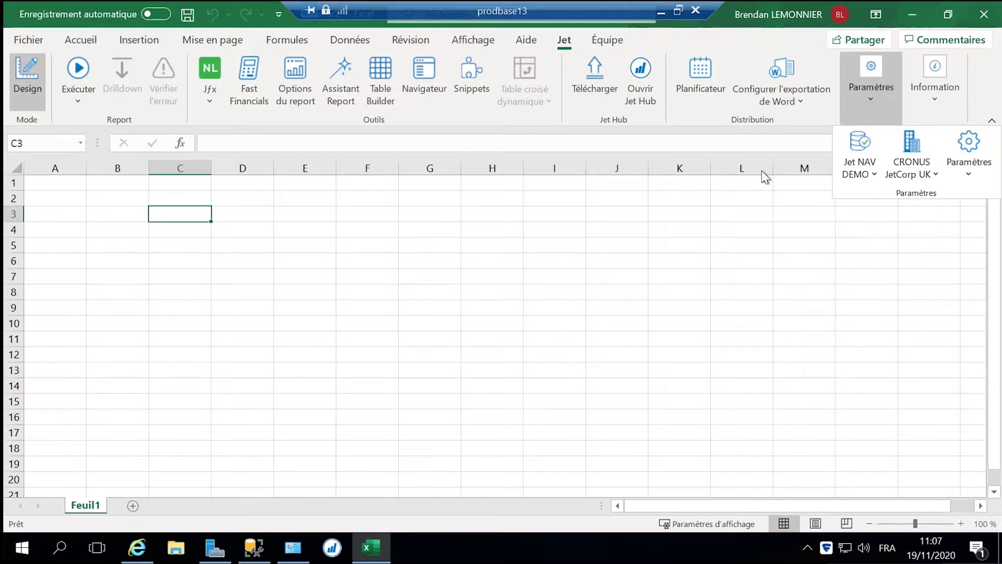
click(927, 176)
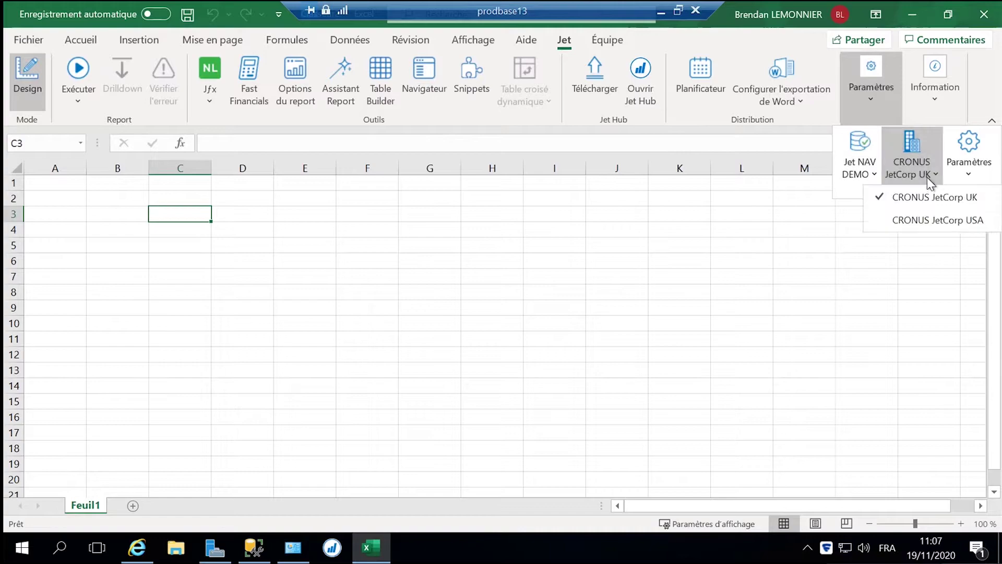
click(918, 174)
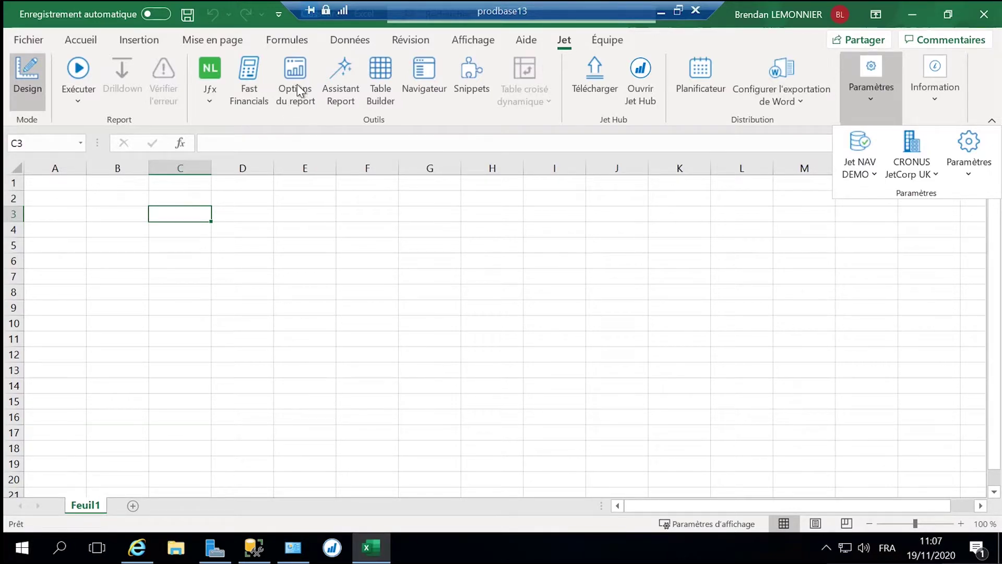
click(290, 103)
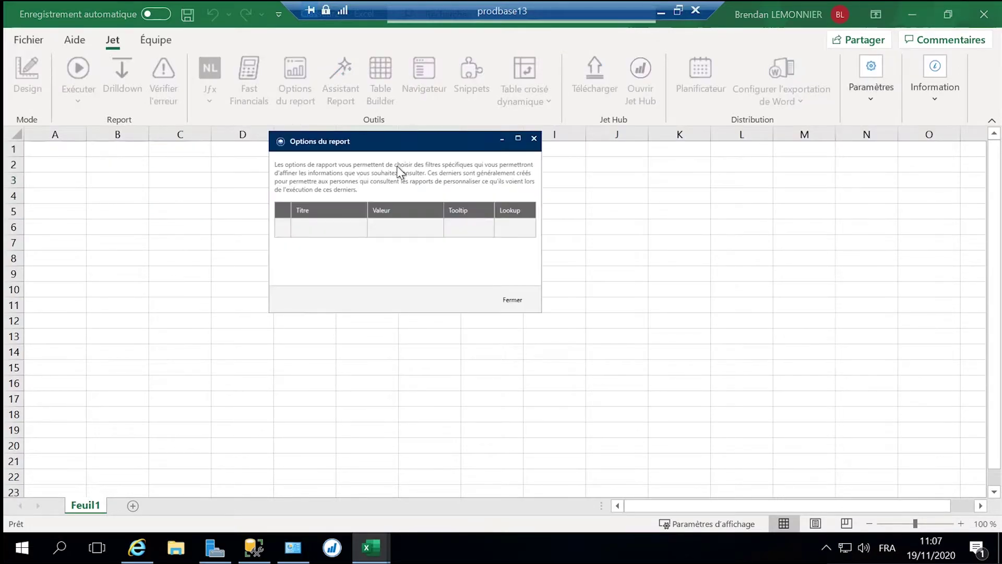
click(534, 138)
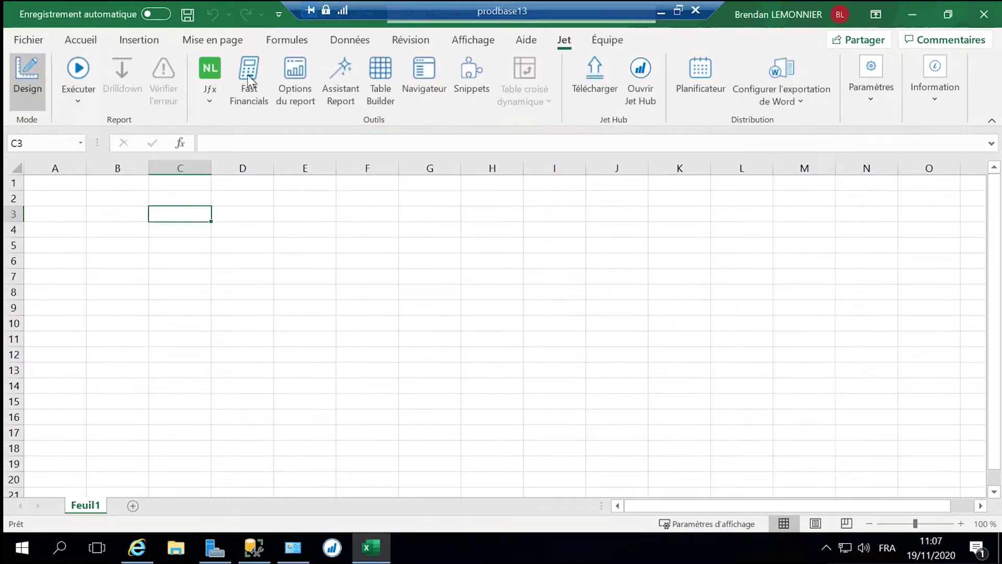
Step: Start a Report Wizard report on the Customer table, using Jet NAV DEMO and CRONUS JetCorp UK as the source
click(344, 82)
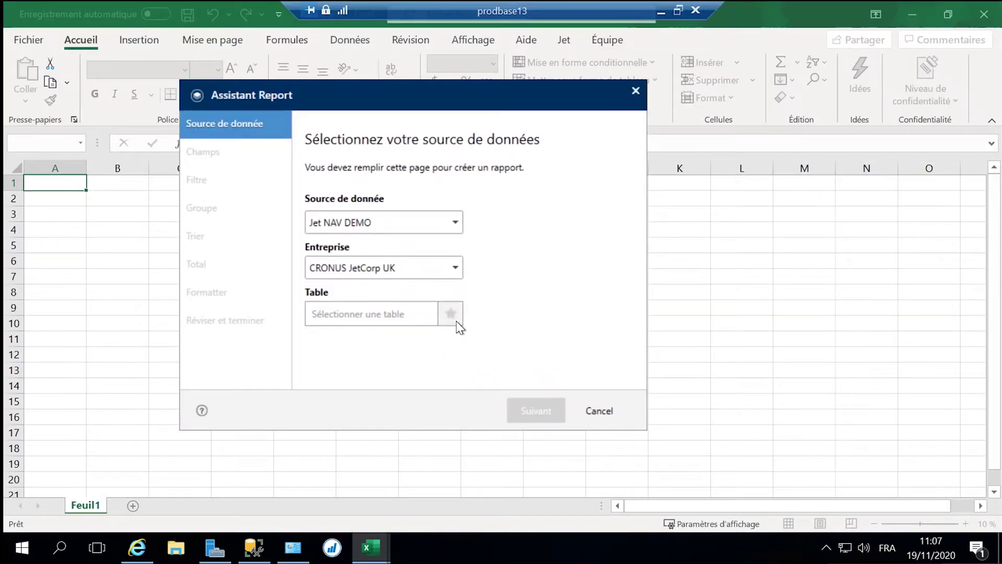
click(449, 316)
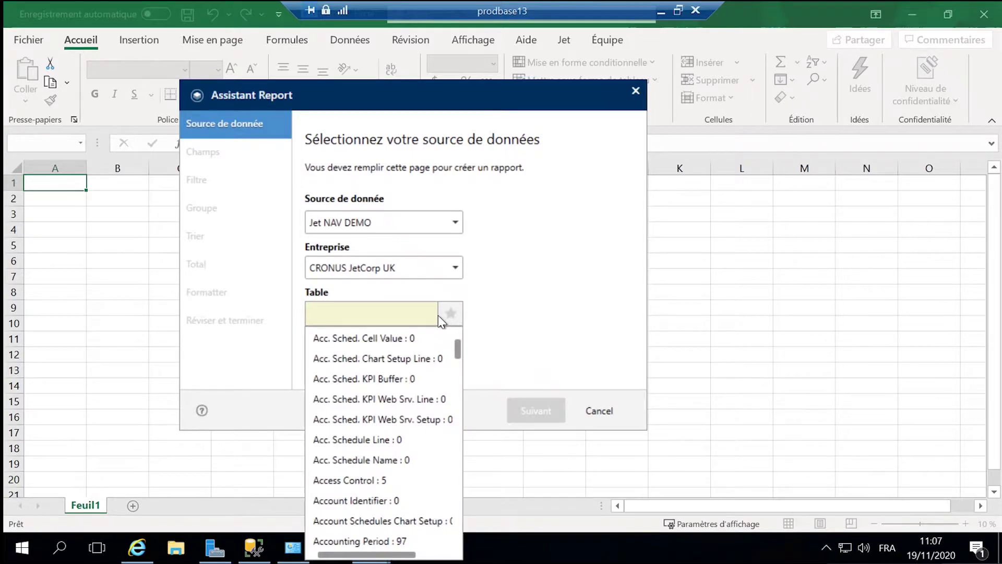
text(Custo)
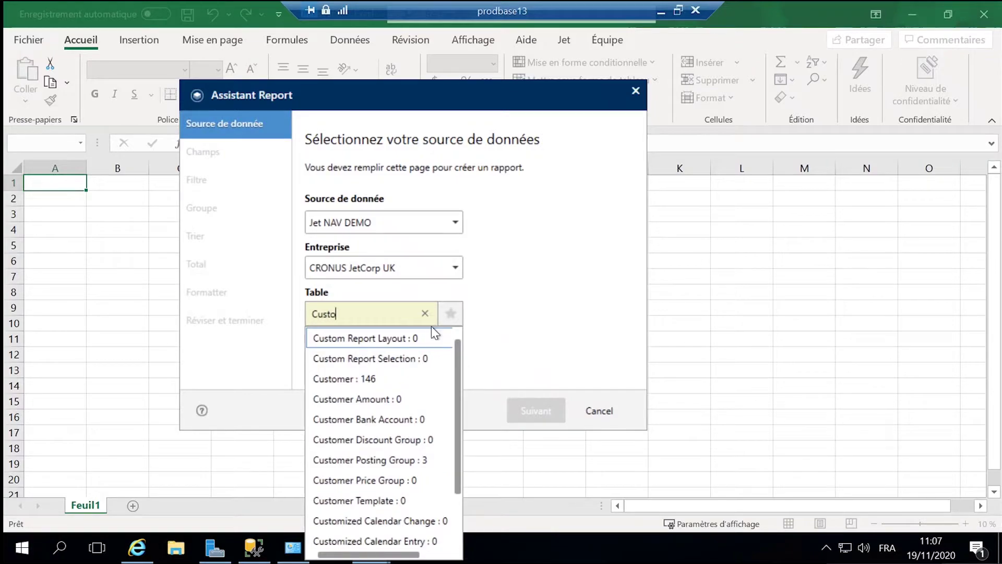
text(mer)
click(358, 338)
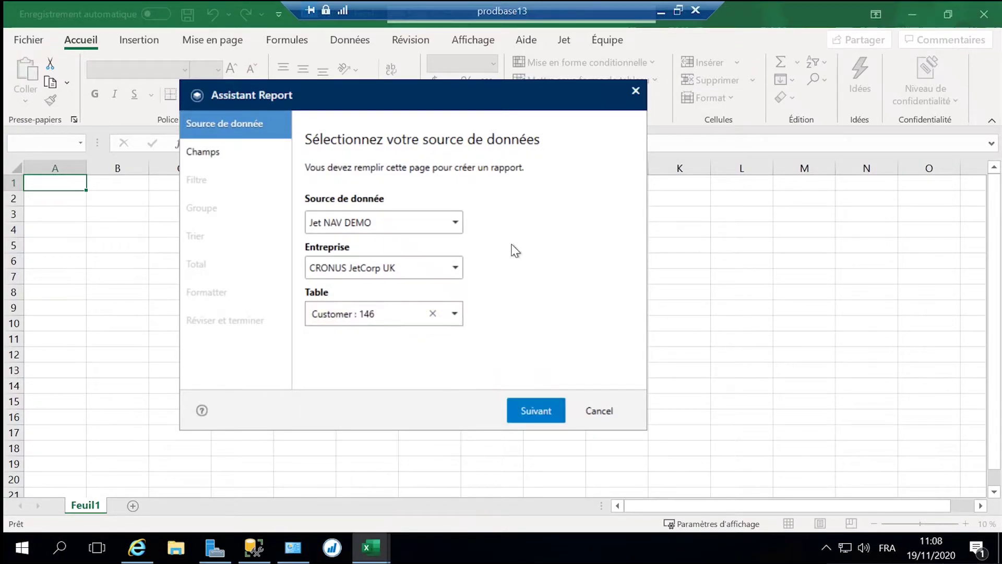
click(541, 409)
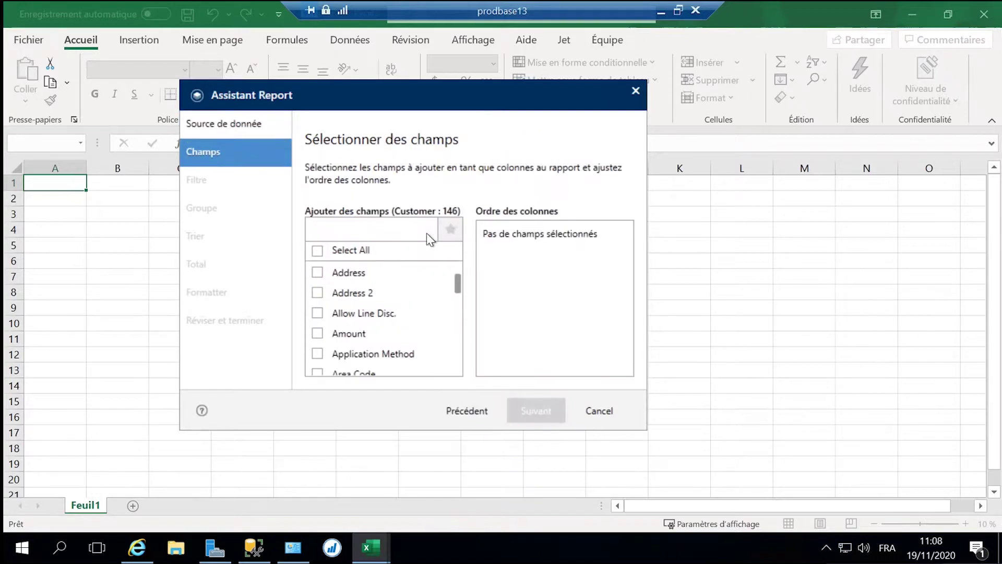
Step: Find the customer No. field and add it as the report's first column
click(335, 230)
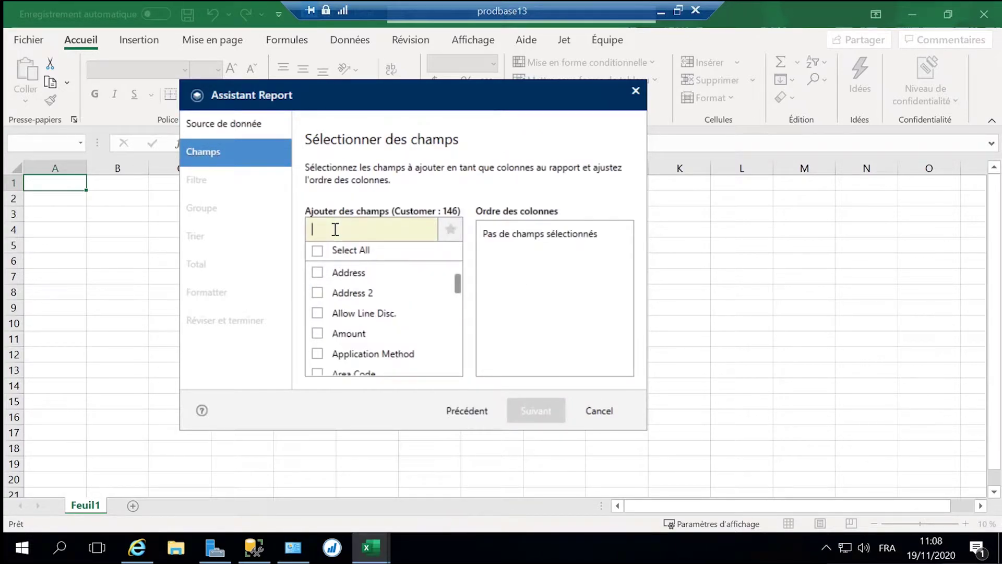
text(N)
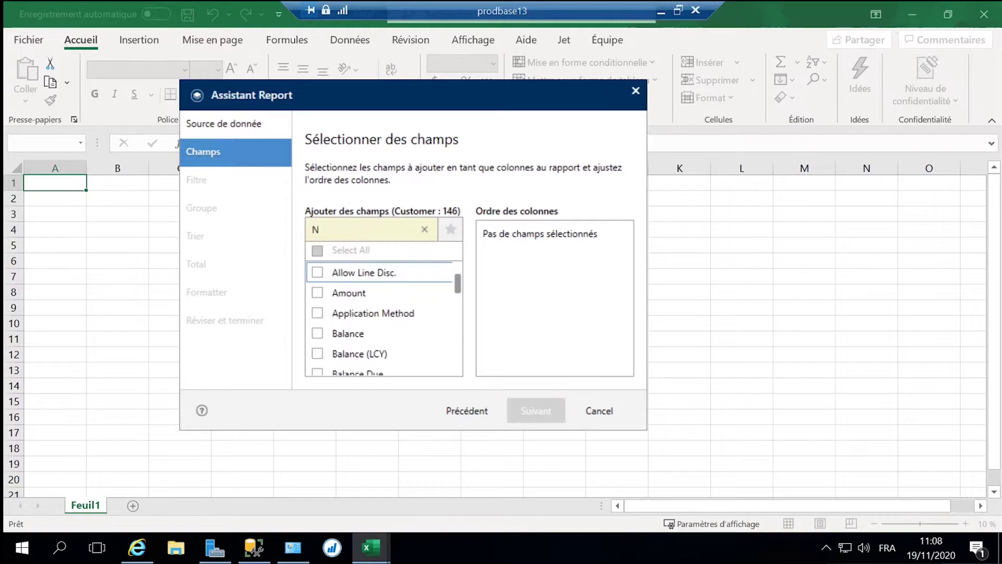
text(o.)
scroll(351, 324, down, 5)
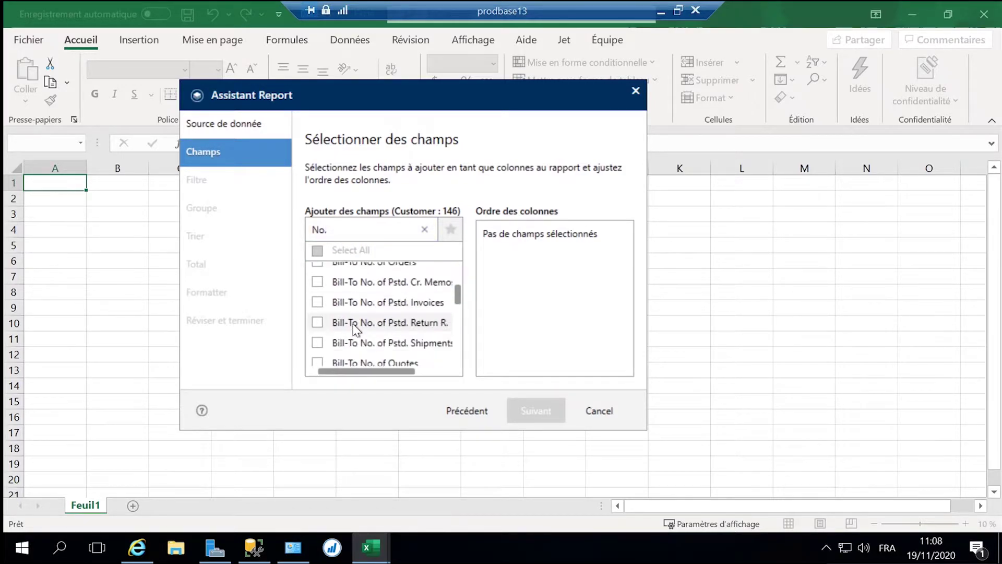
click(316, 352)
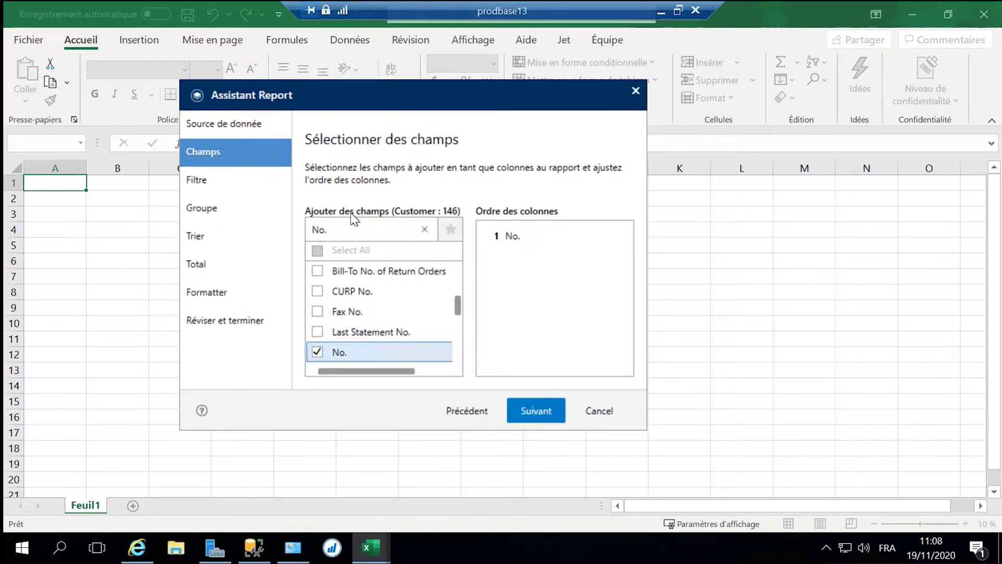
Step: Find the customer Name field and add it as the report's second column
click(321, 229)
key(BackSpace)
key(BackSpace)
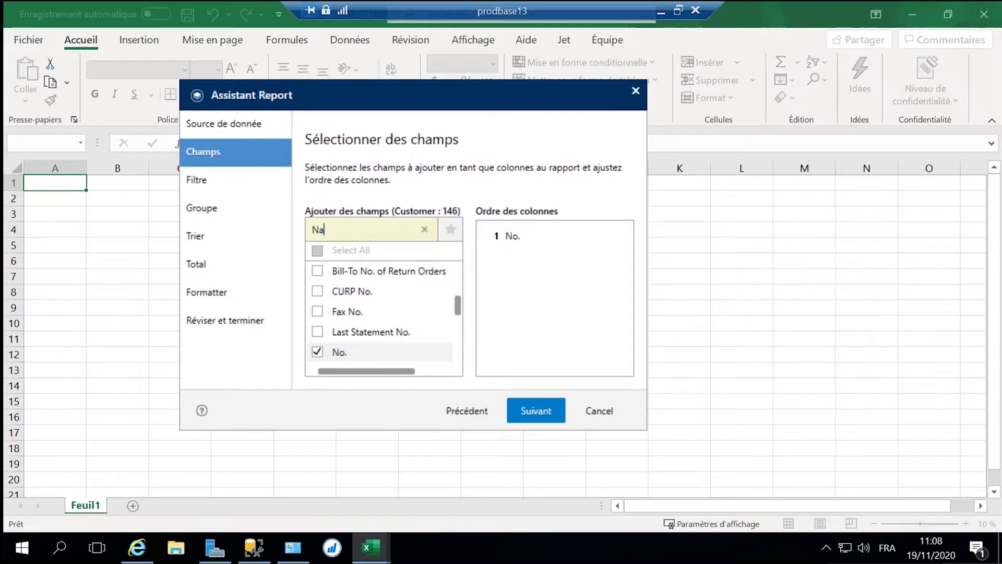
text(ame)
click(344, 292)
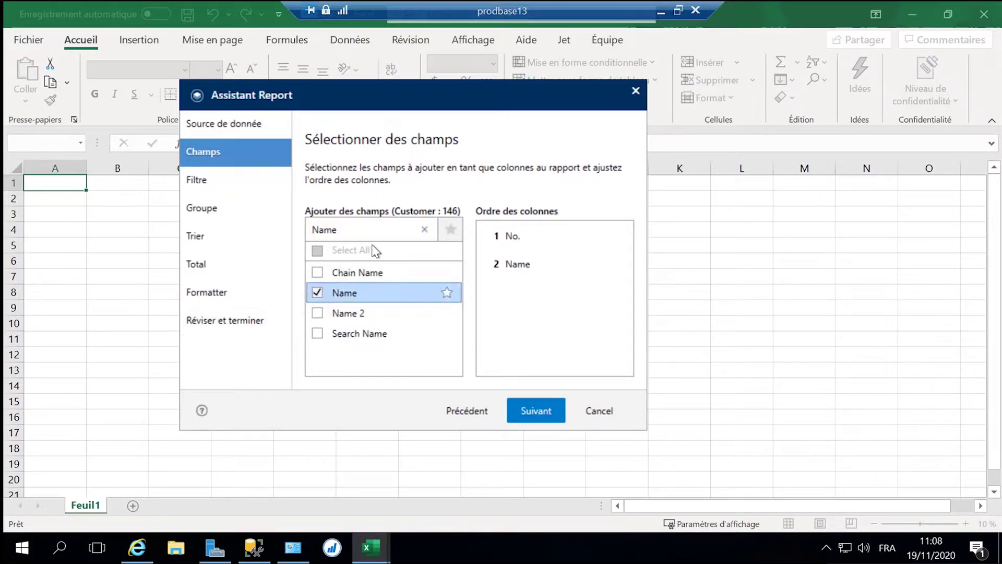
Step: Add the Balance (LCY) and Sales (LCY) fields as the third and fourth columns and accept the field selection
click(365, 230)
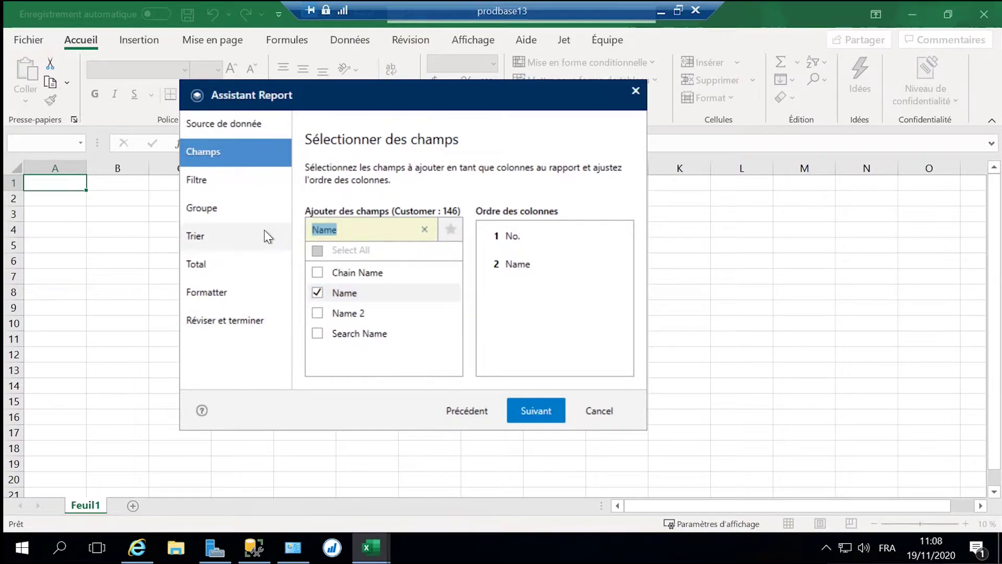
text(LCY)
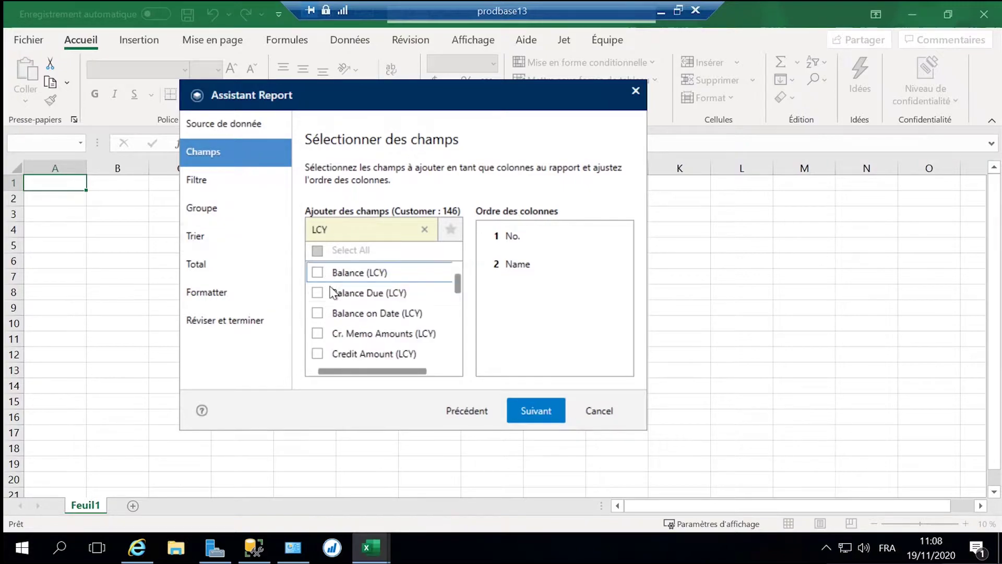
click(318, 272)
scroll(350, 342, down, 5)
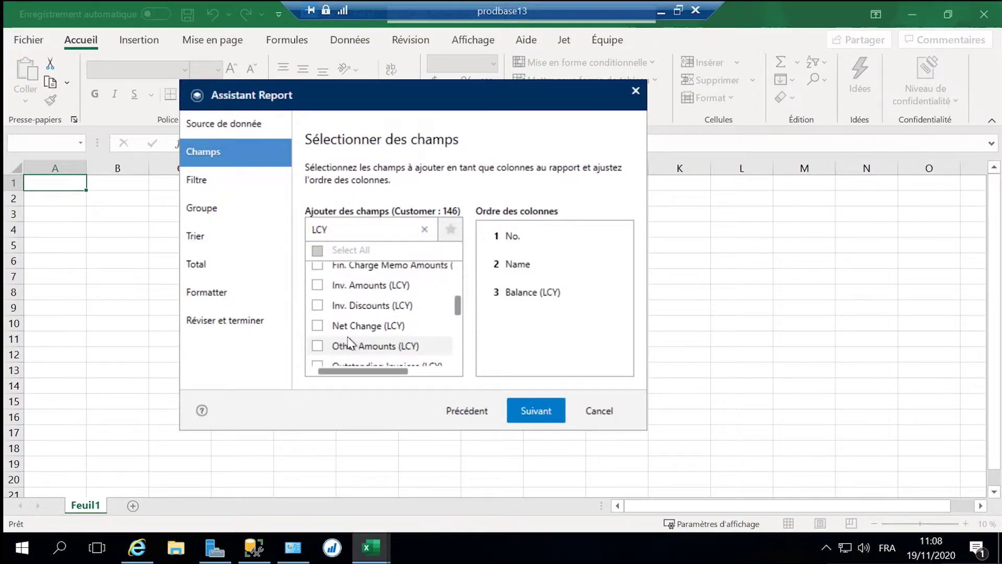
scroll(350, 342, down, 2)
click(318, 315)
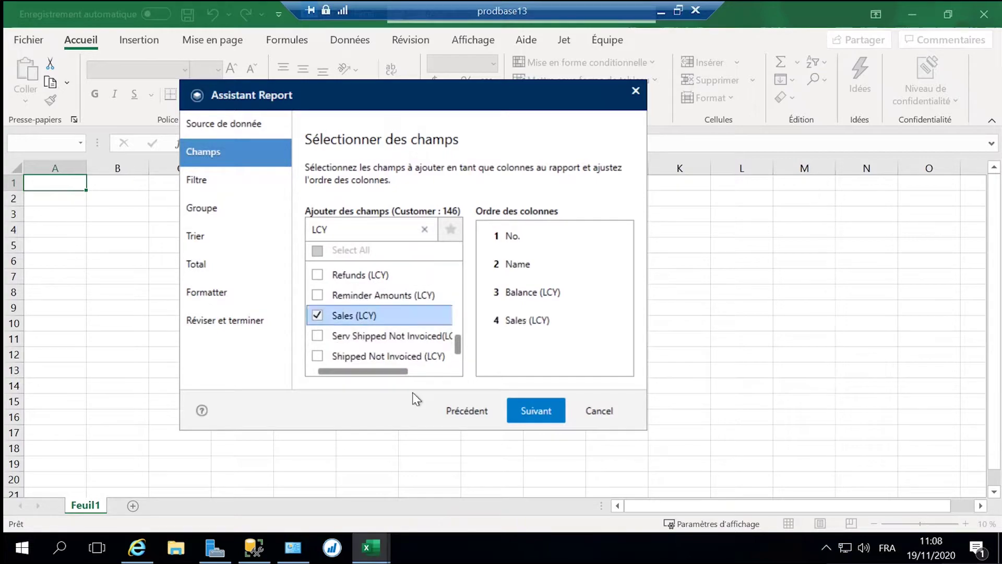
click(539, 406)
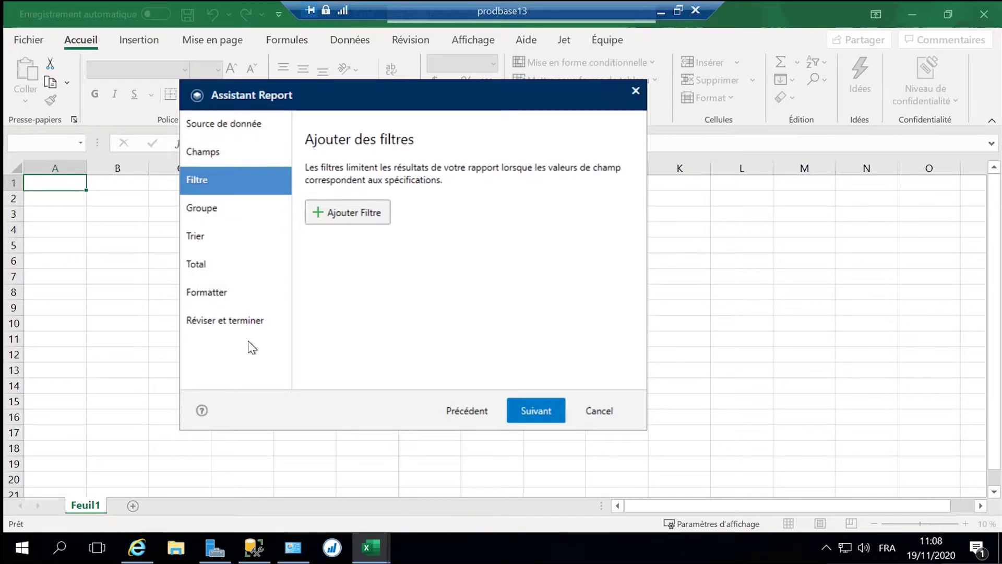
Step: Filter the report on Sales (LCY) with the value >0, without adding the filter as a report option
click(366, 211)
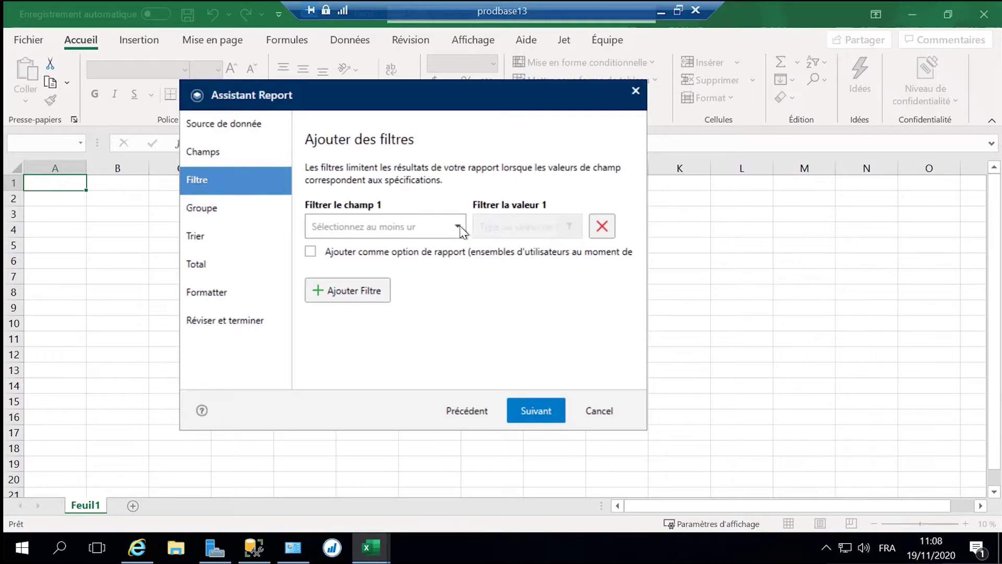
click(459, 228)
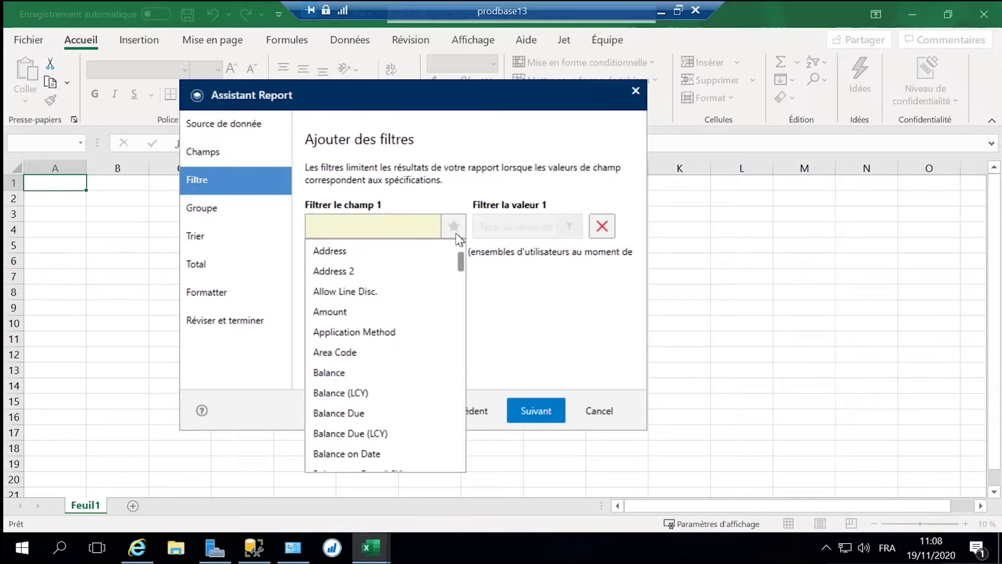
text(Sales)
click(360, 253)
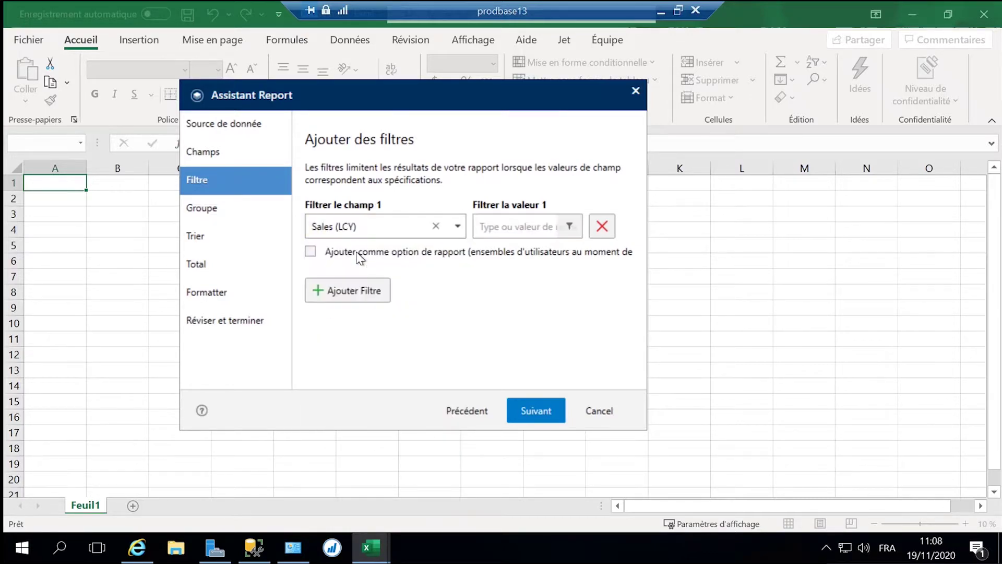
click(548, 230)
text(>0)
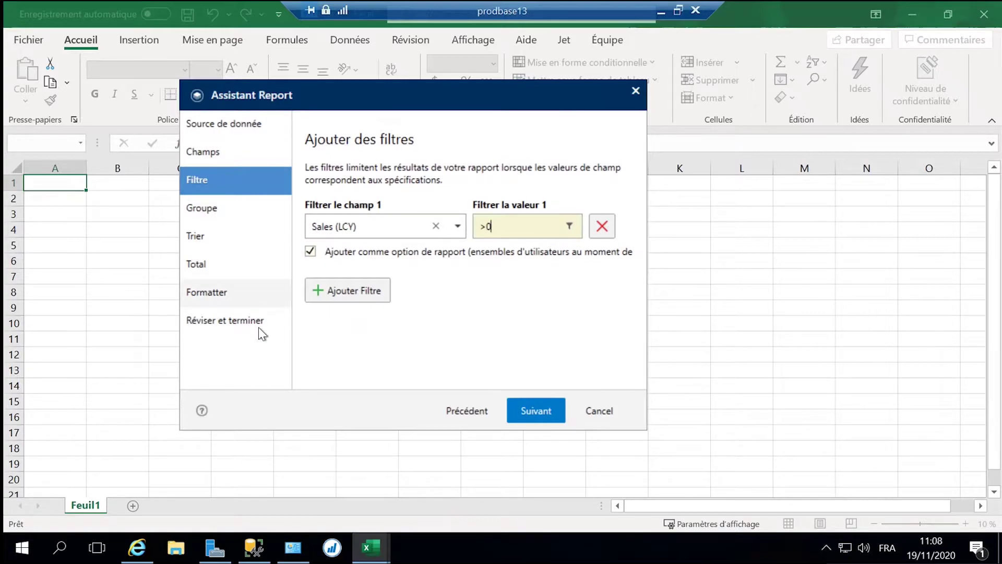
click(313, 255)
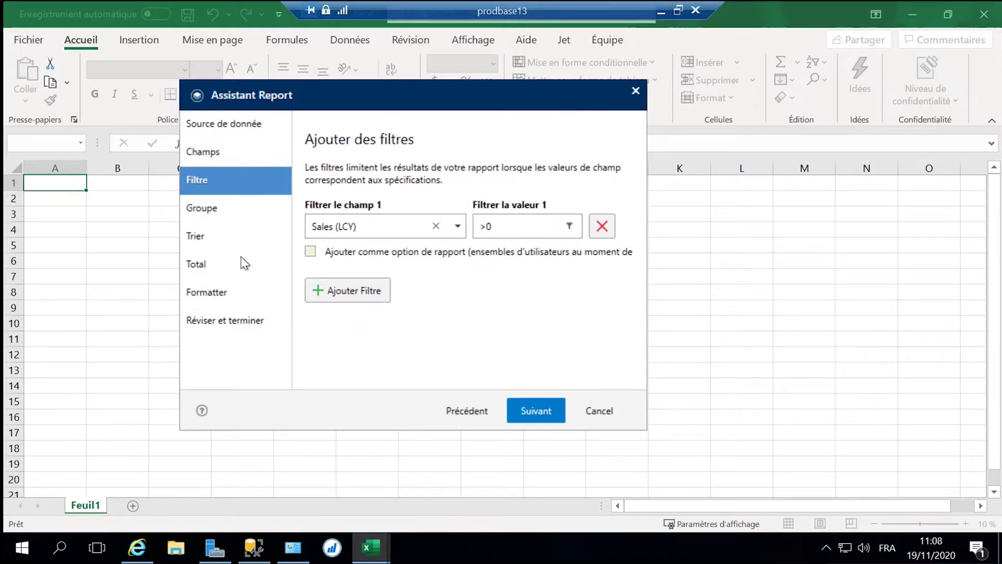
click(543, 415)
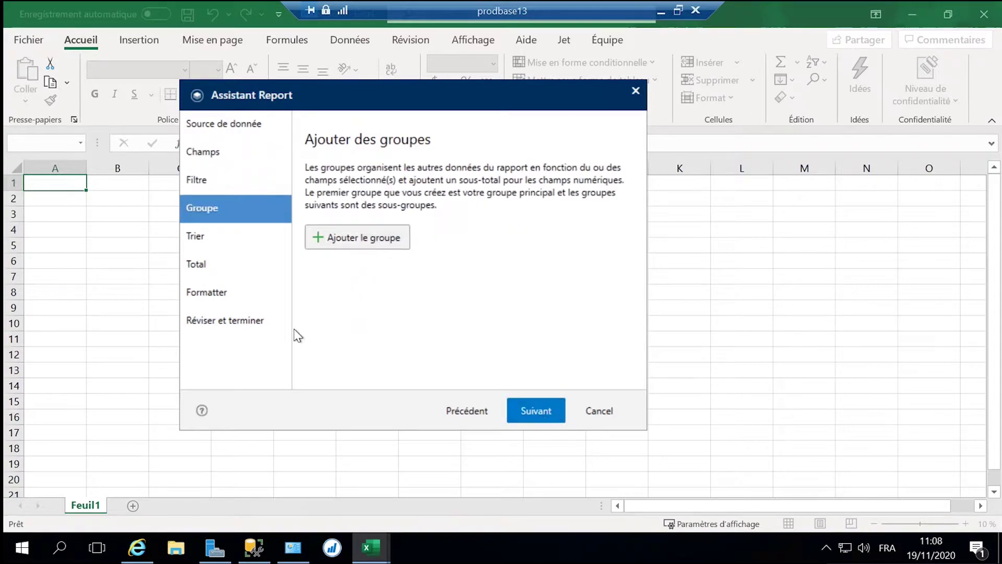
Step: Skip grouping and sorting, and add grand totals for Balance (LCY) and Sales (LCY)
click(534, 413)
click(532, 412)
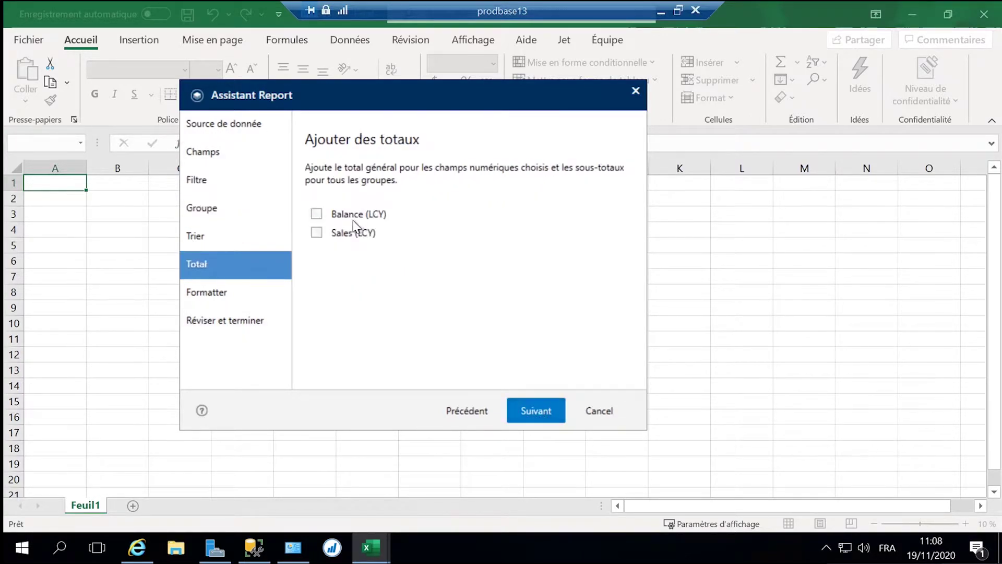
click(313, 233)
click(537, 412)
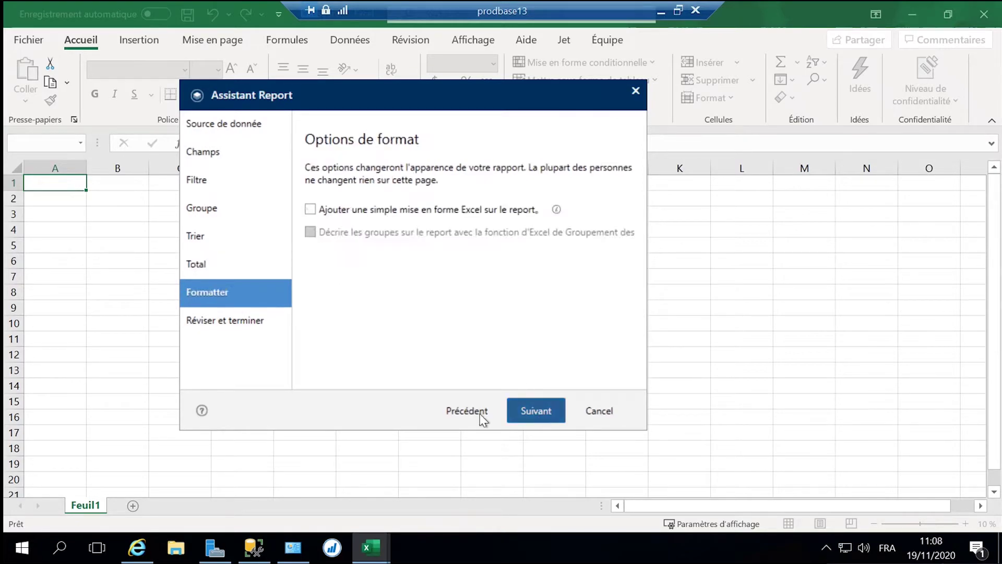
Step: Leave the simple Excel formatting off, generate the report on the worksheet and select its No. header cell
click(540, 415)
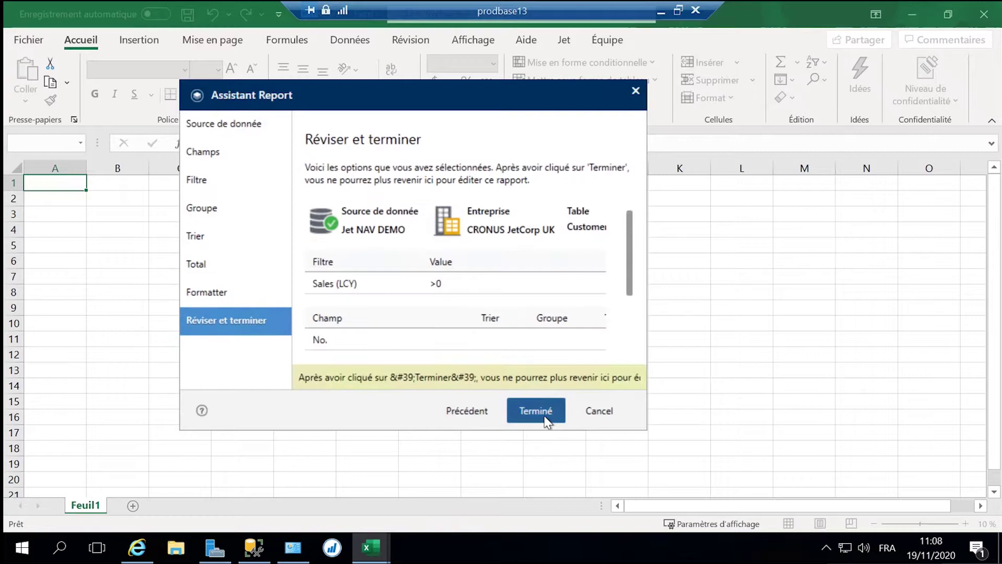
click(544, 415)
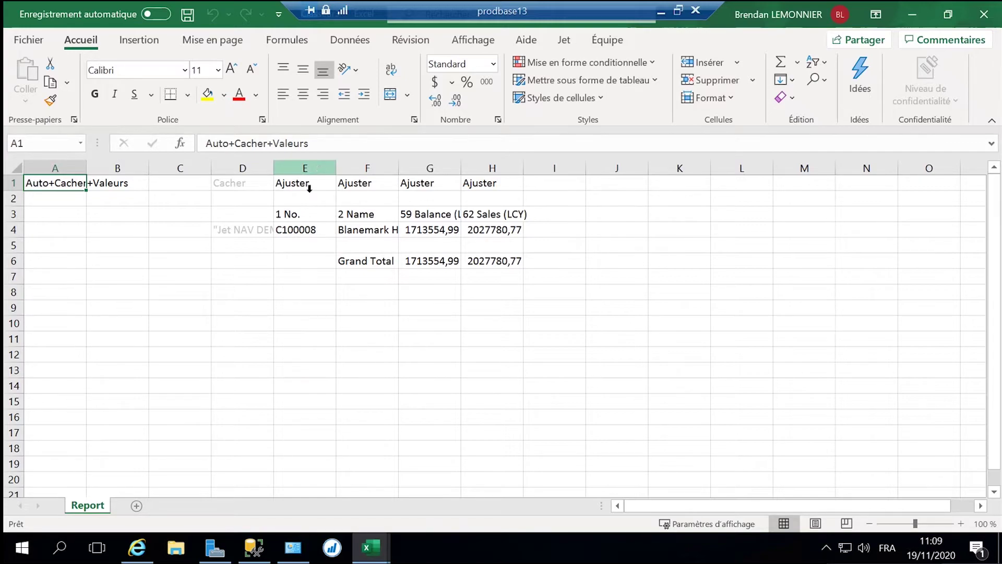
click(315, 219)
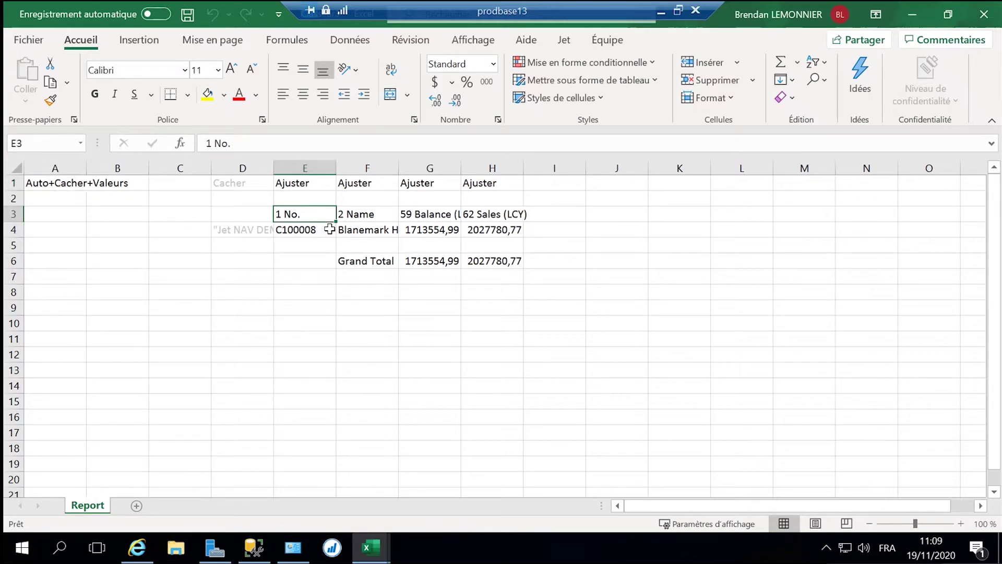
Step: Rename the four report column headers in row 3 as N° client, Nom, Solde and Ventes
text(N° client)
key(Tab)
text(N)
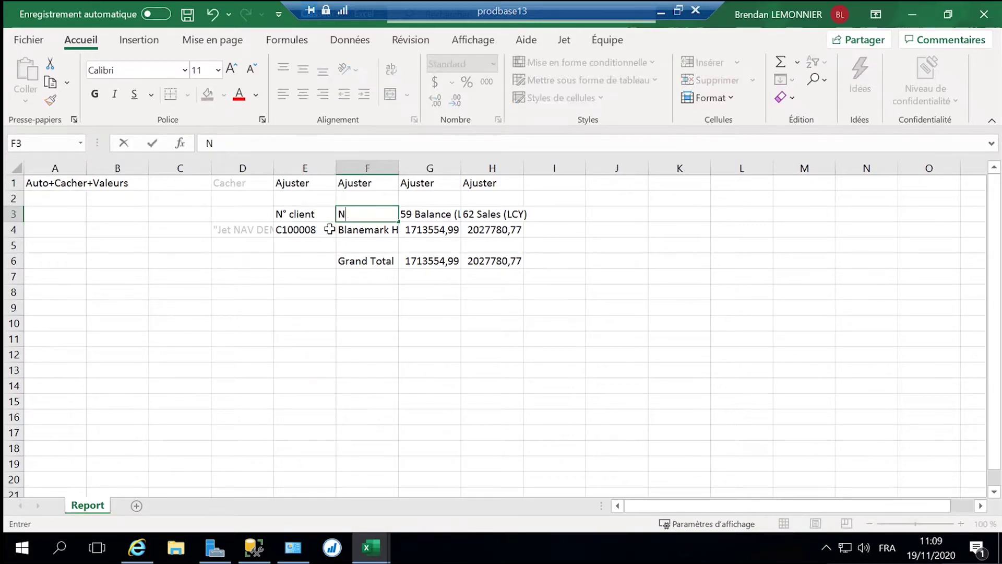
text(om)
key(Tab)
text(Solde)
key(Tab)
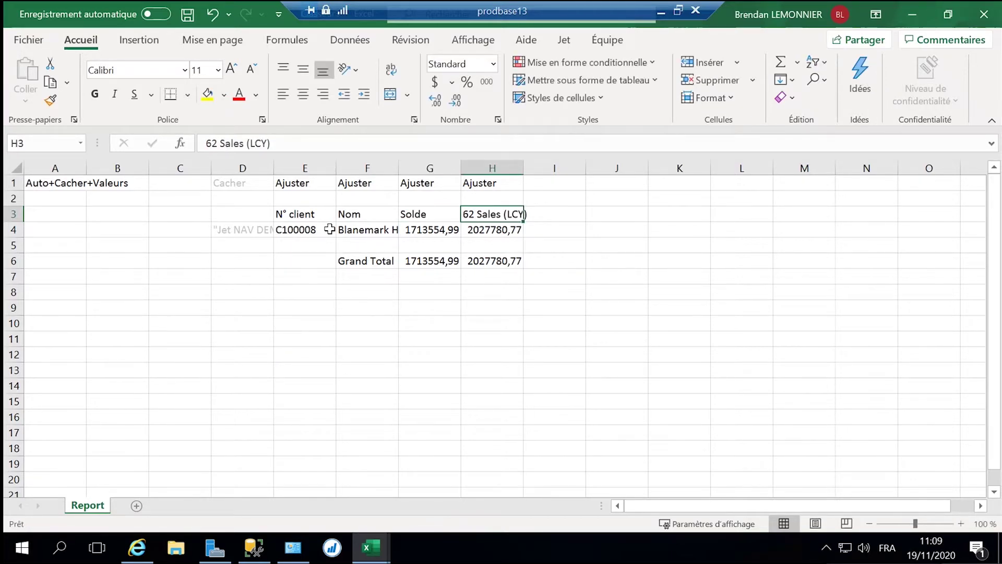
text(Ventes)
click(329, 229)
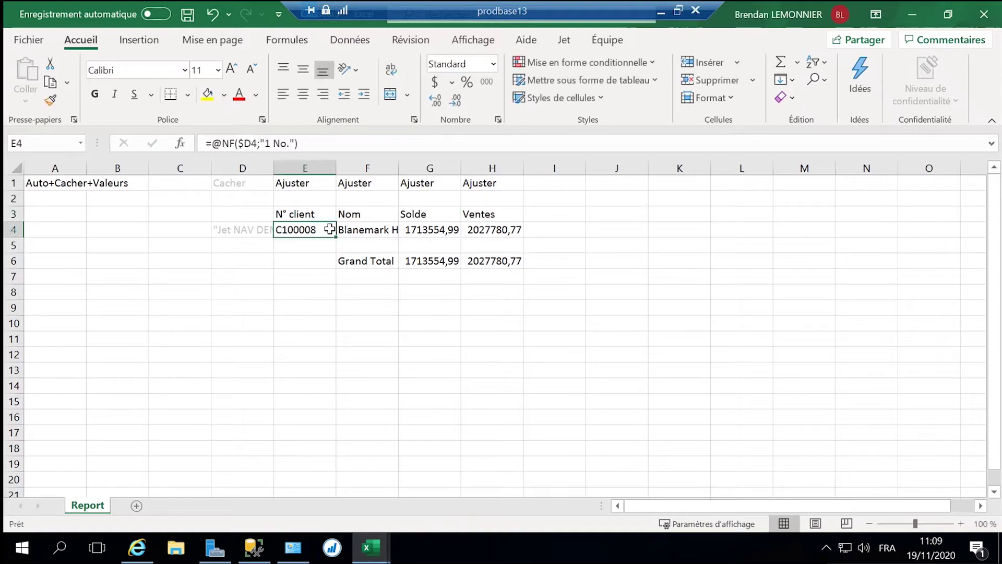
Step: Run the Jet report and drill down into the Solde value for Bainbridges, then dismiss the drilldown window
click(572, 39)
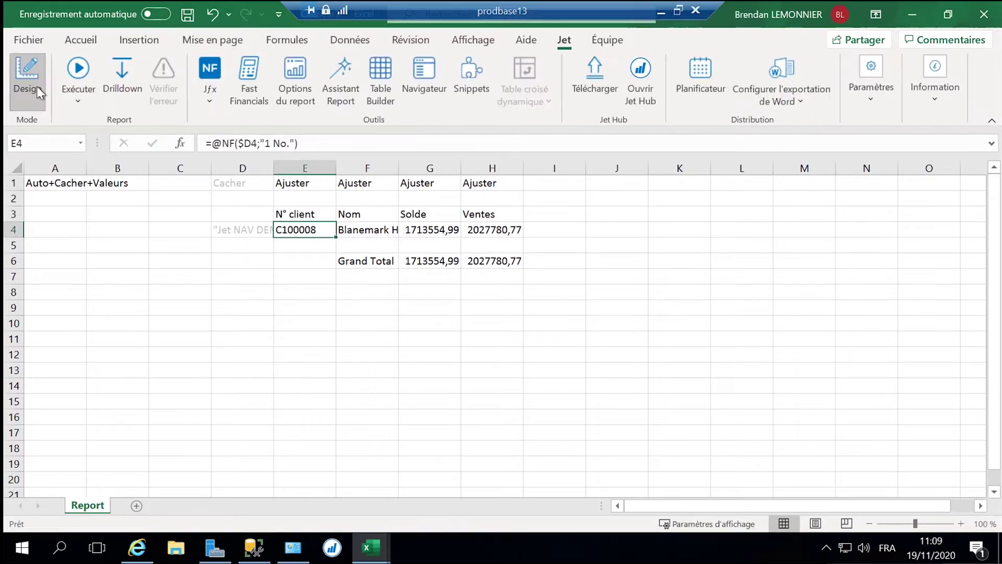
click(78, 69)
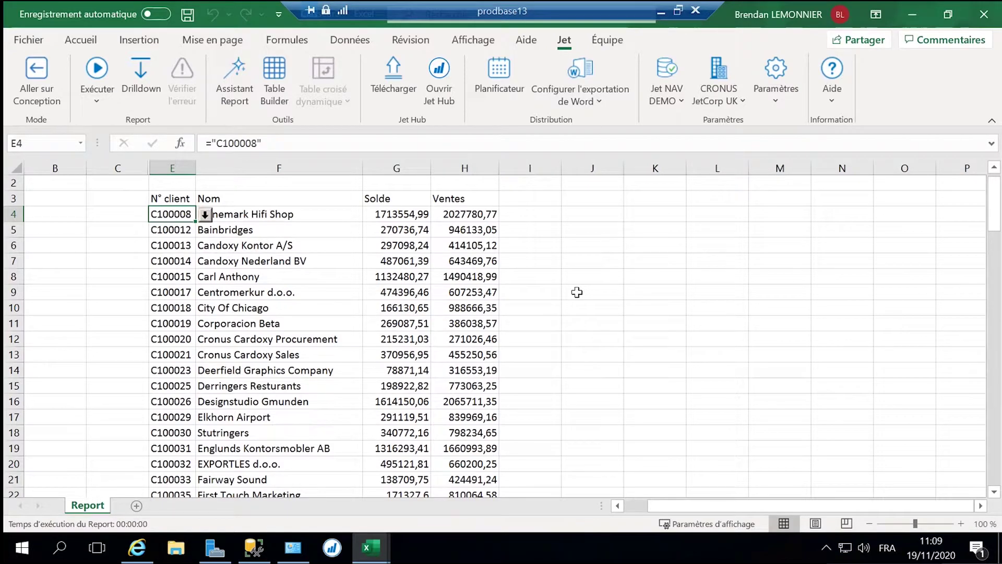
click(406, 236)
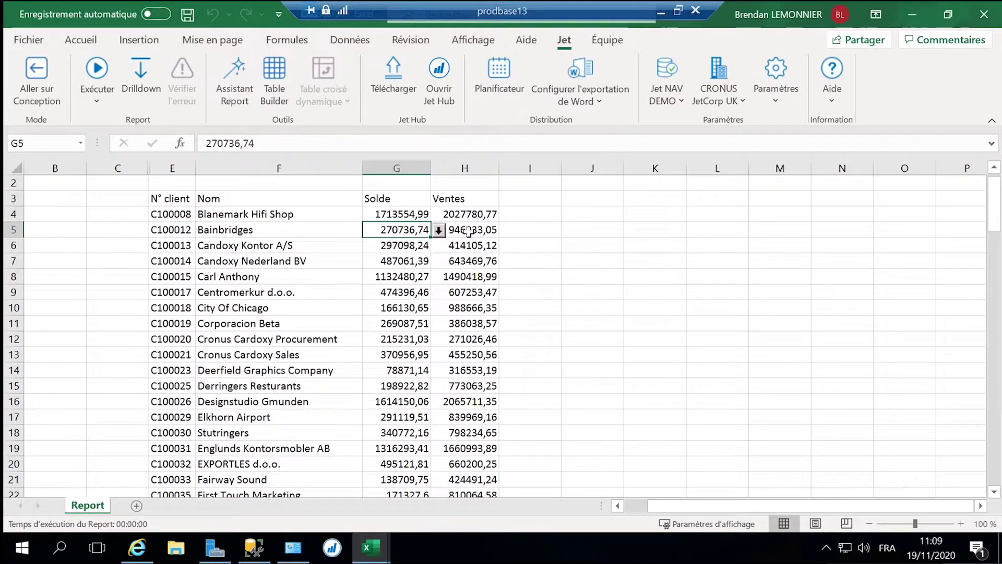
click(439, 230)
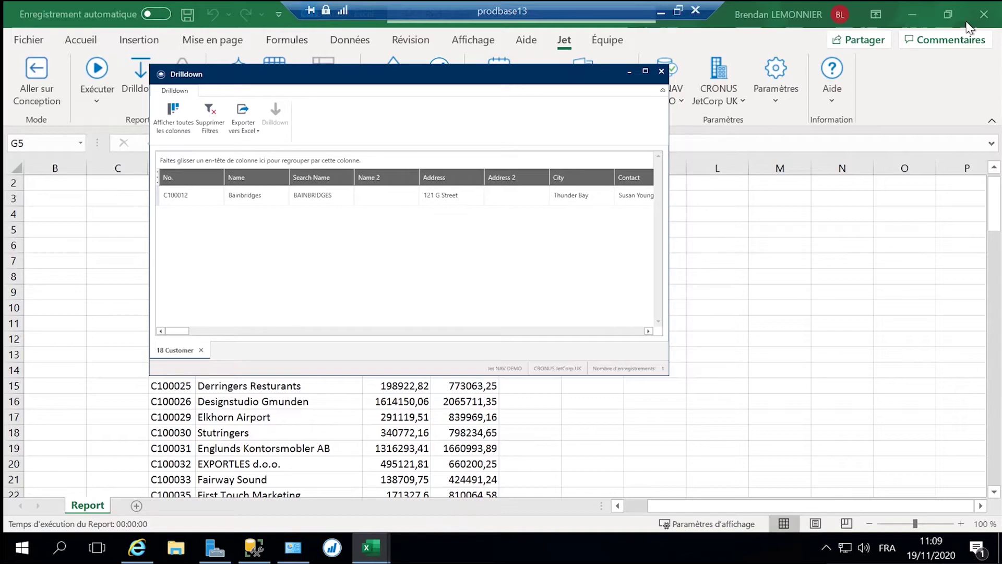
click(630, 72)
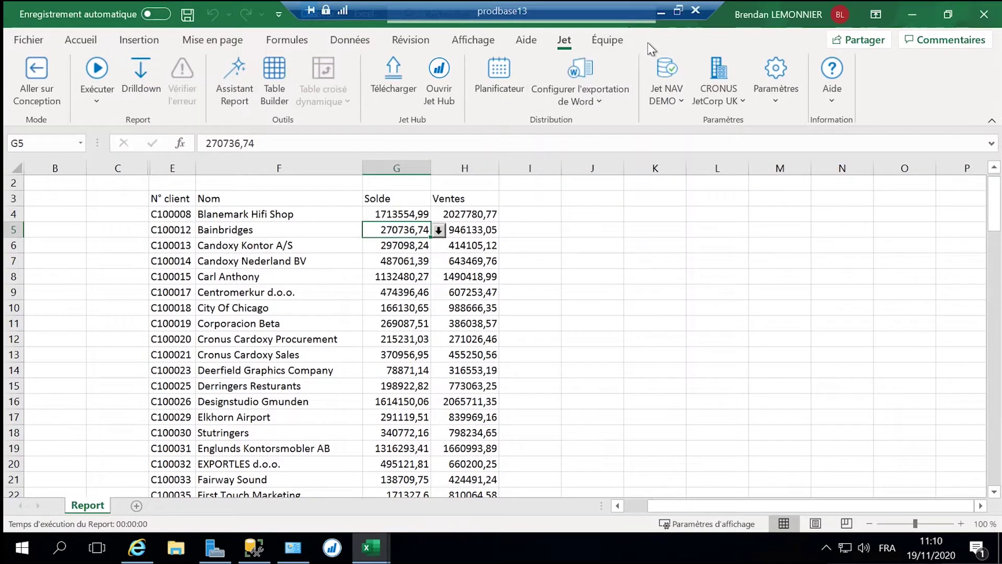
Step: Switch from the remote session to the local Exemple_Jet_BC workbook, view its report in design mode and run it again
click(661, 13)
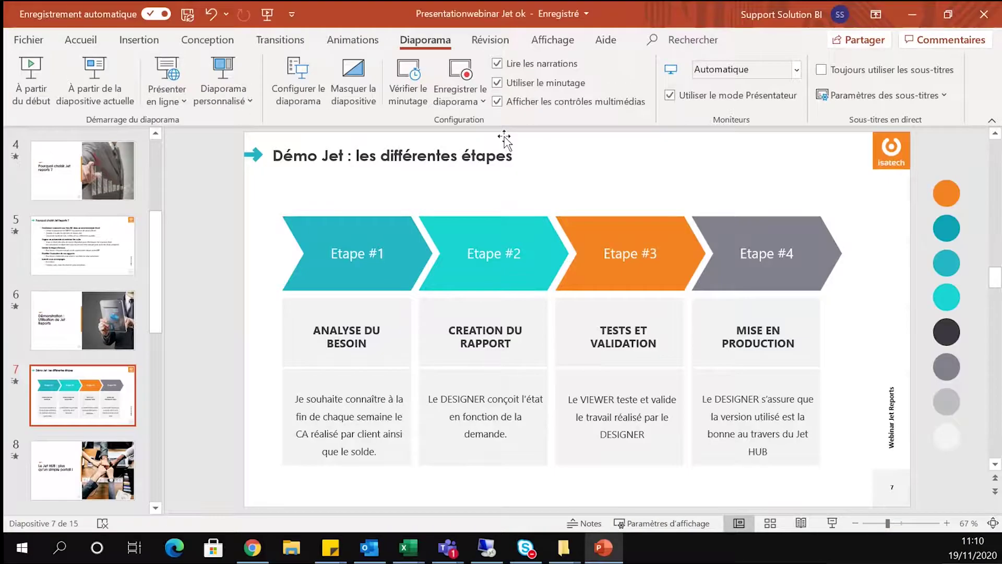
click(912, 20)
mouse_move(408, 547)
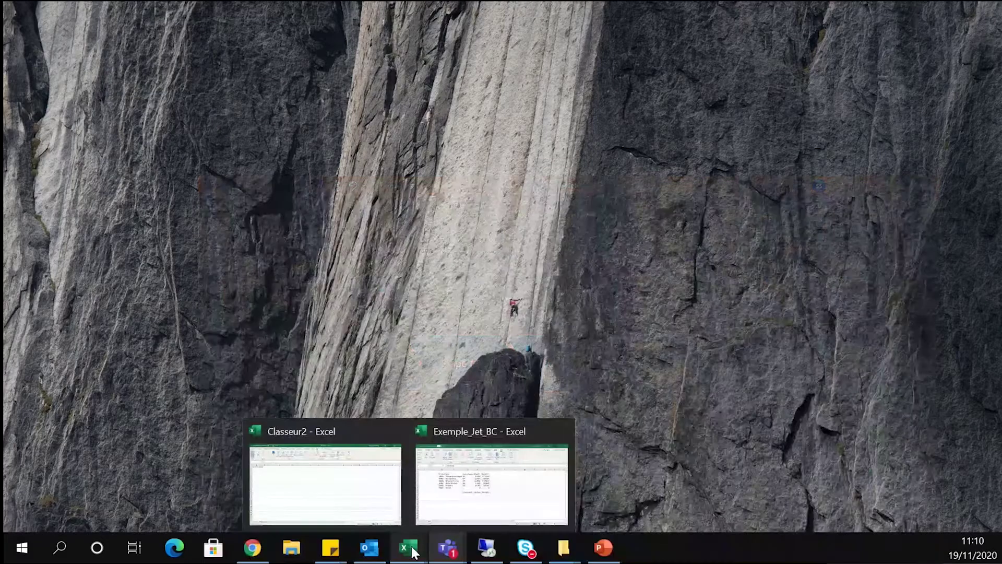
click(480, 492)
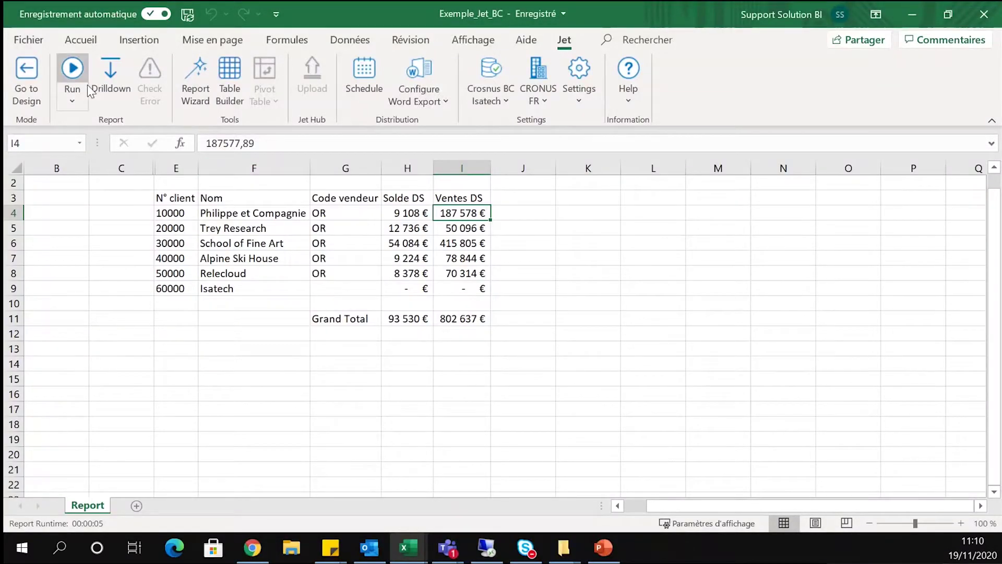
click(26, 78)
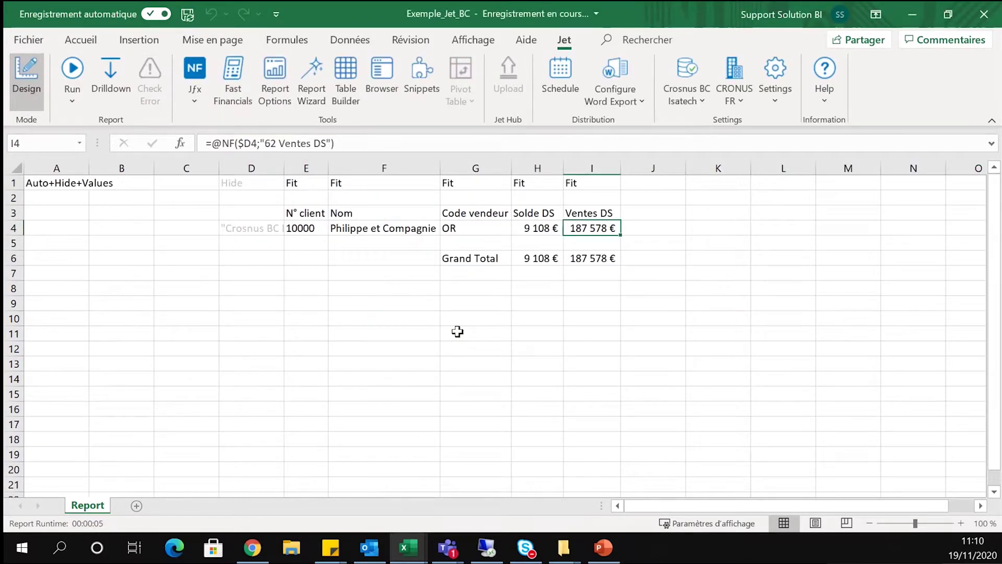
click(72, 69)
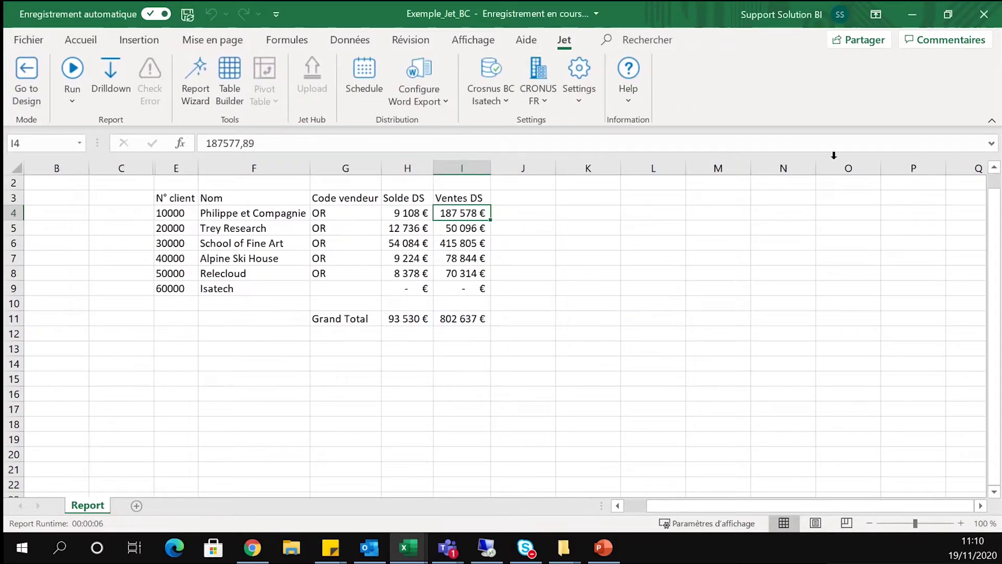
Step: Drill down from the Ventes DS value for Trey Research into Business Central and open that customer's card
click(467, 228)
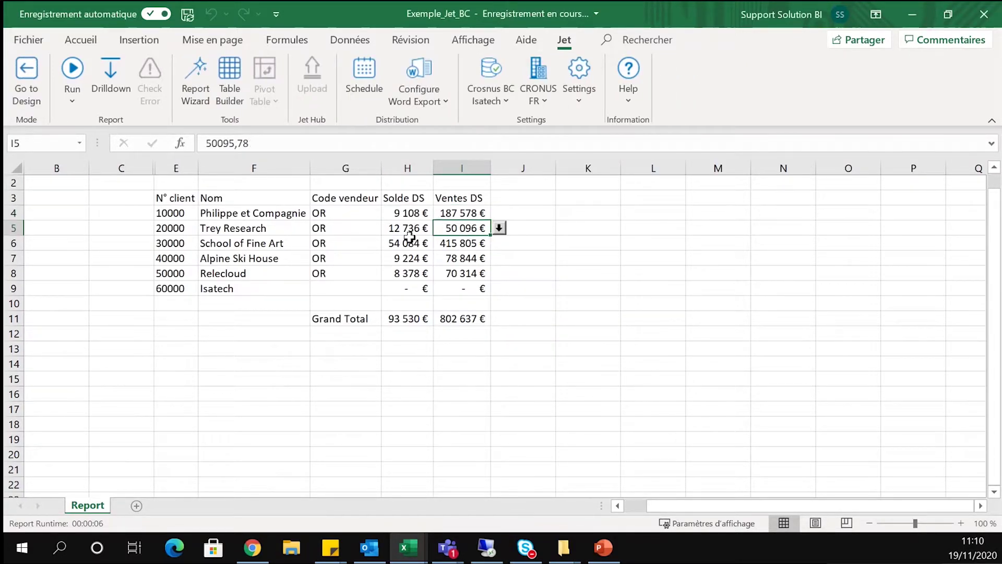
click(499, 228)
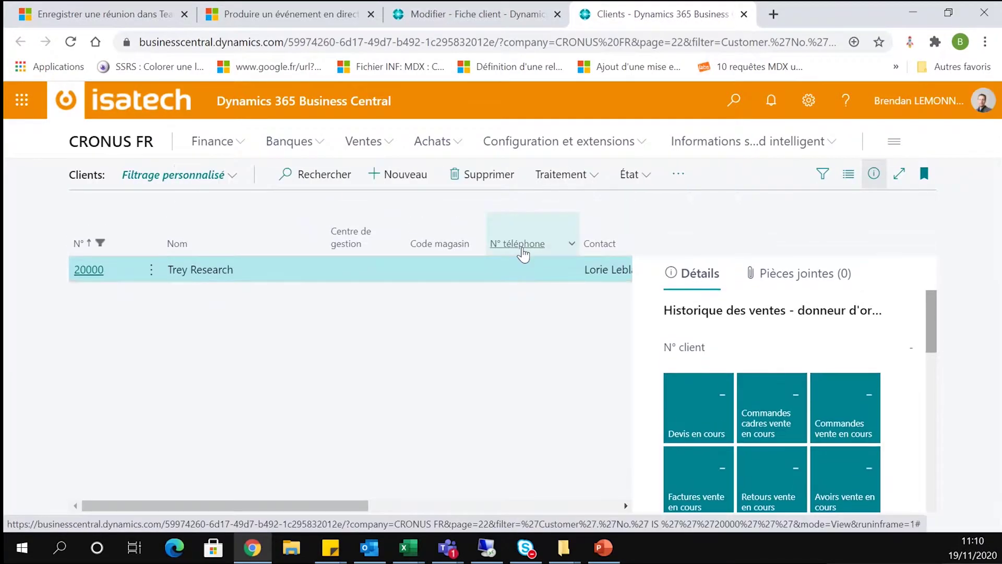
click(100, 285)
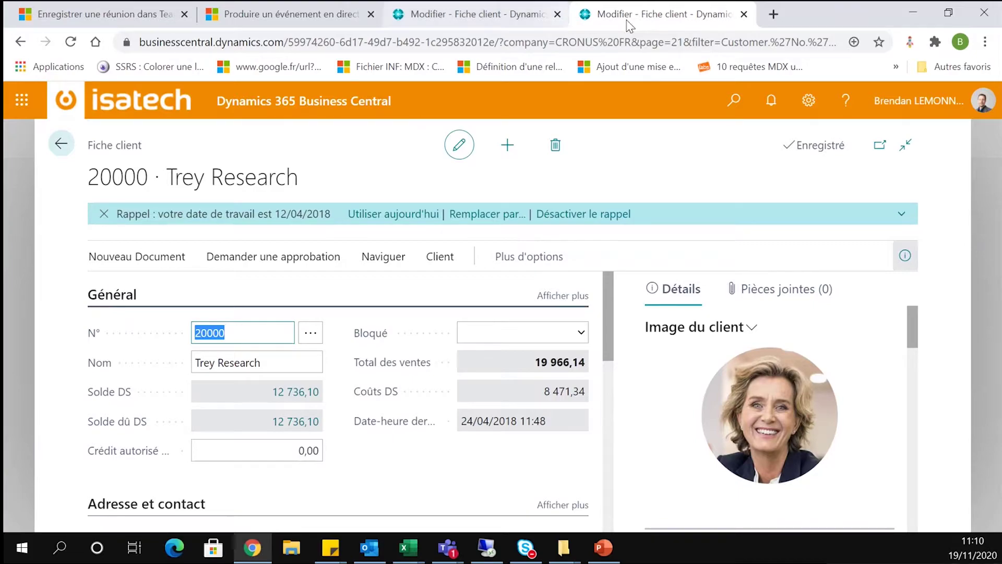
Step: Minimise the browser and the example workbook, and switch to the Presentationwebinar Jet ok presentation in PowerPoint
click(912, 13)
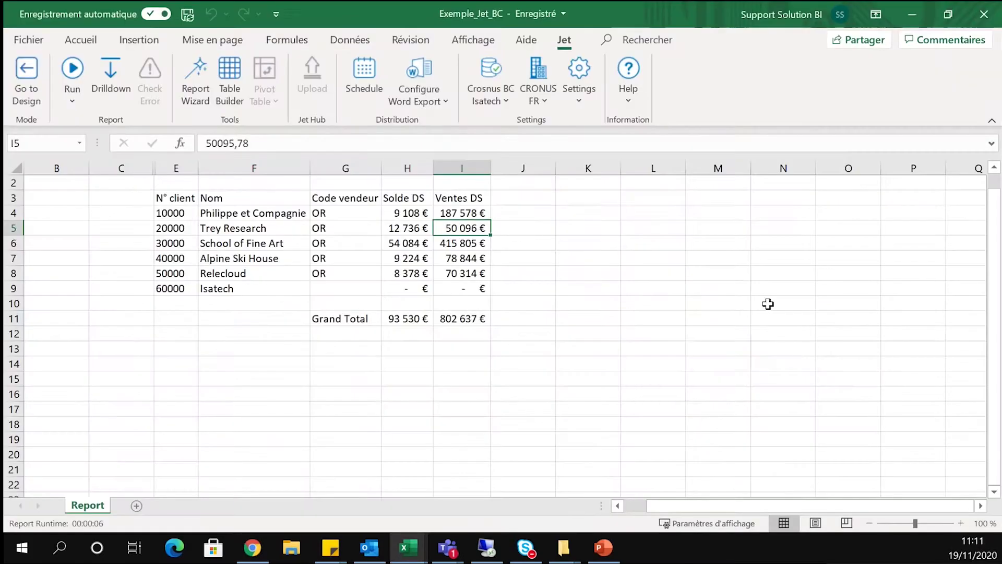
click(913, 14)
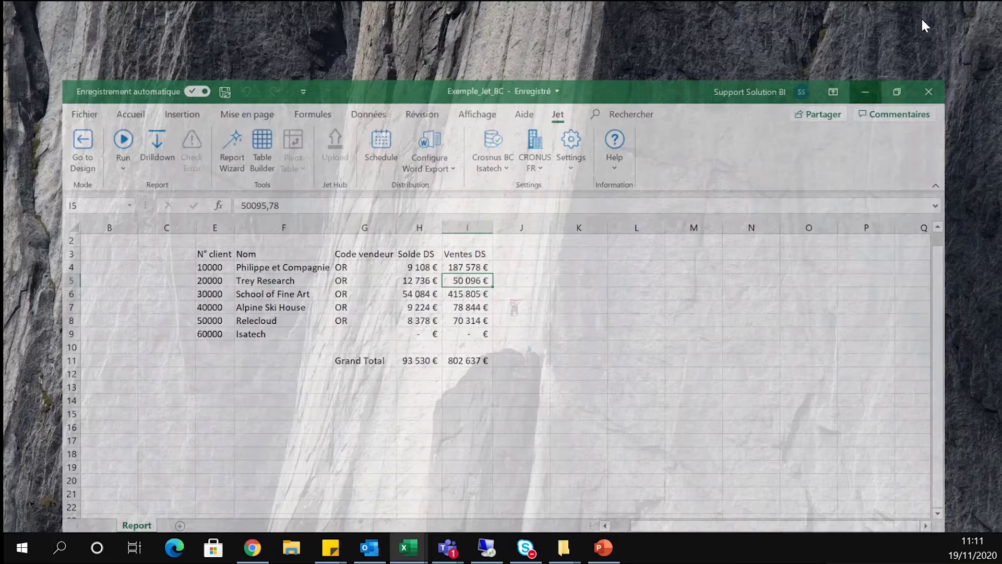
click(602, 547)
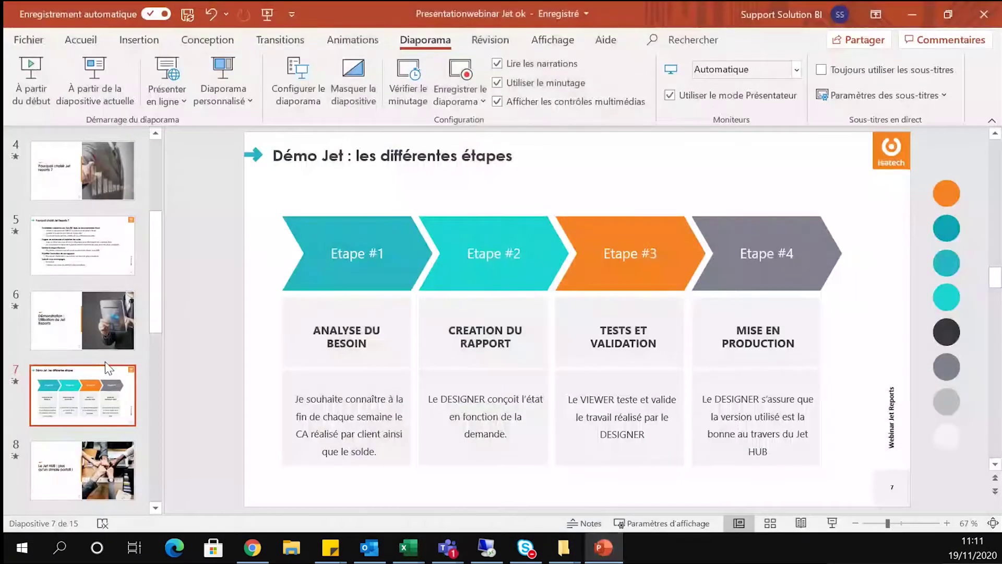
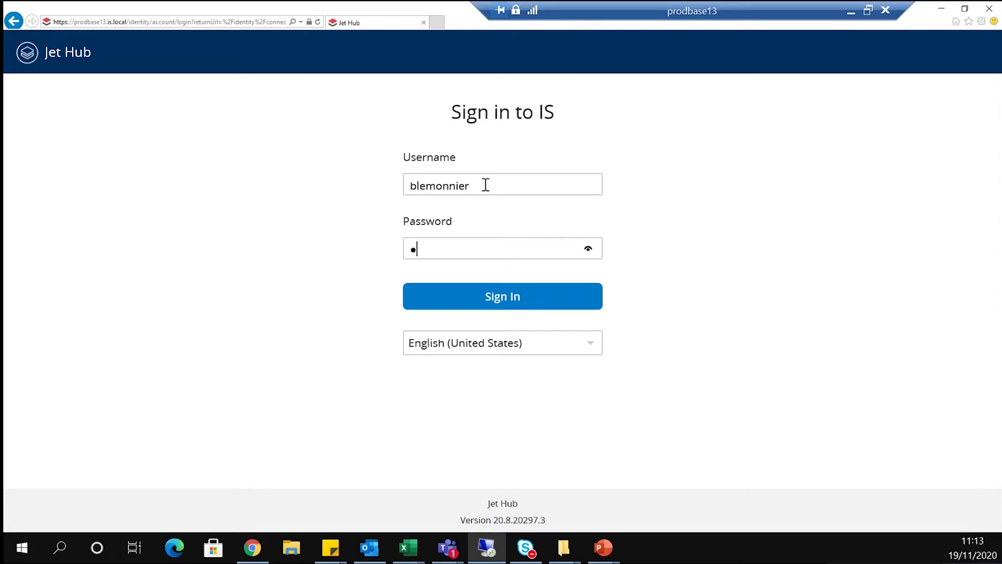
Step: Sign in to Jet Hub with the account password and open the data source setup
key(BackSpace)
key(Return)
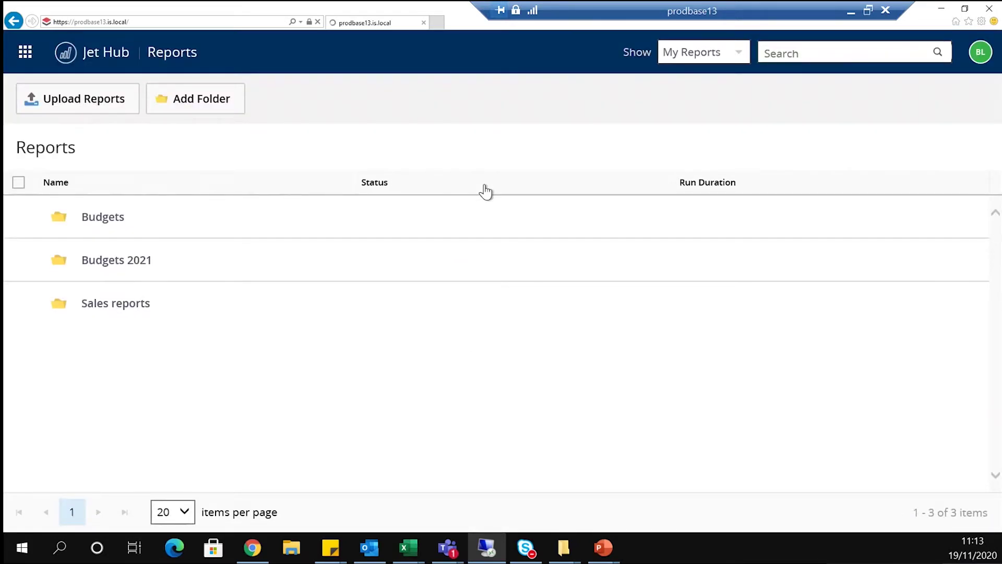
click(980, 54)
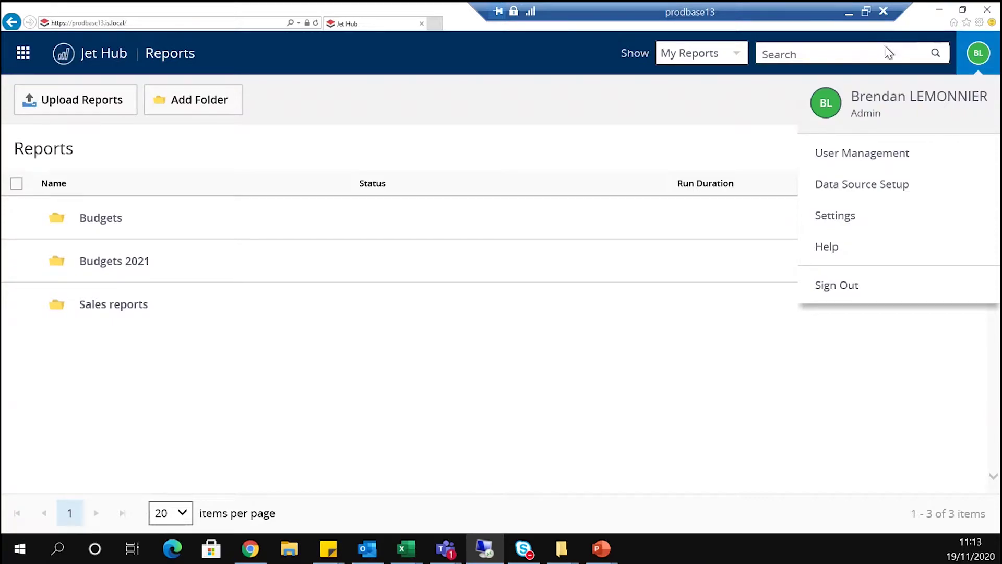
click(911, 193)
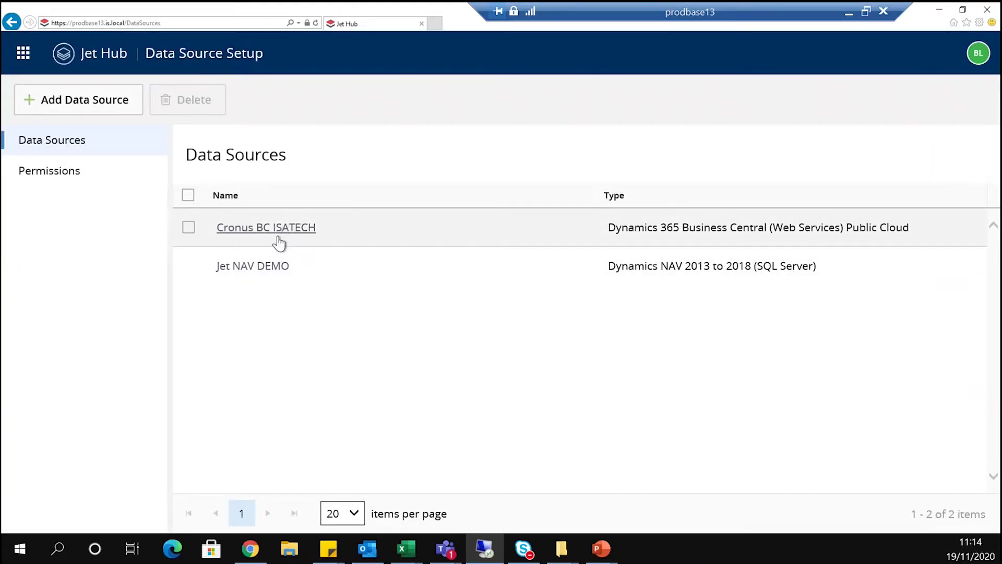
Step: Review the Jet NAV DEMO data source's authentication, connection, drilldown, advanced, permissions and display settings, and the user permissions across all data sources
click(258, 267)
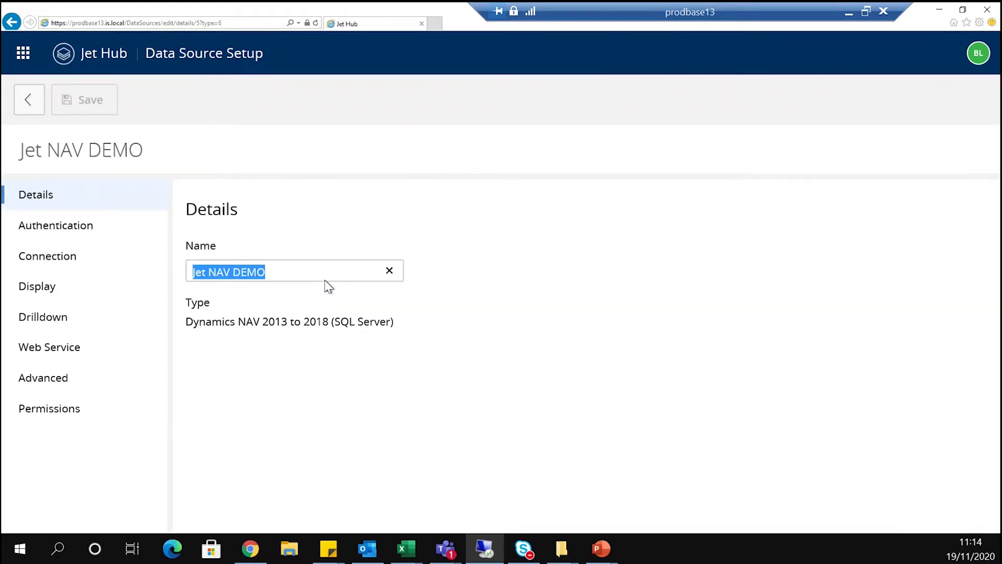
click(43, 229)
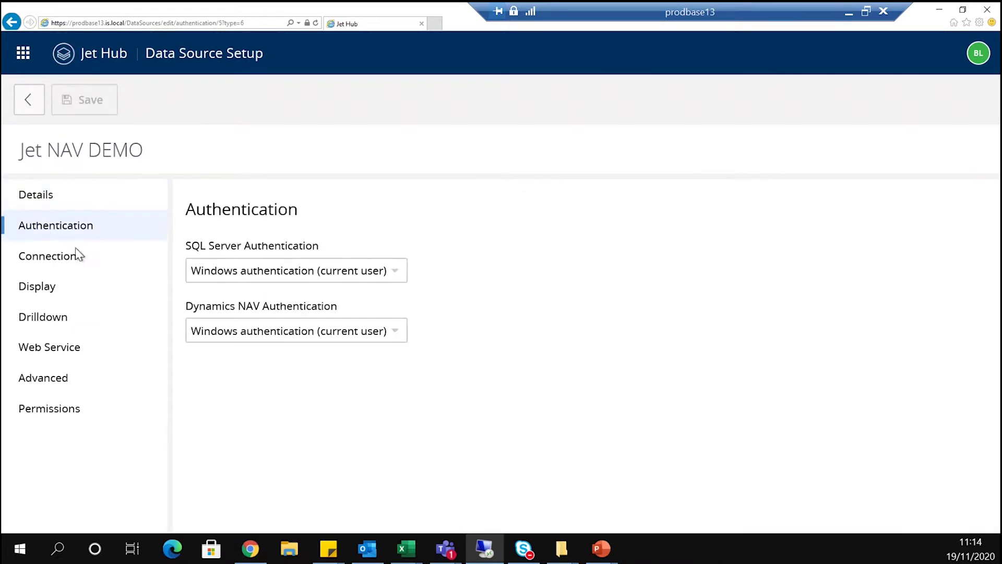
click(45, 263)
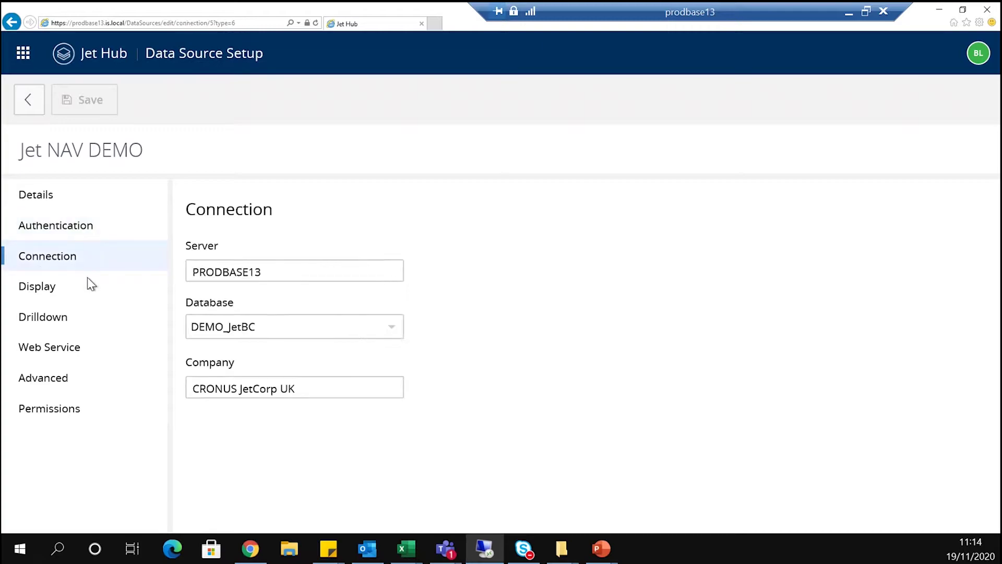
click(49, 325)
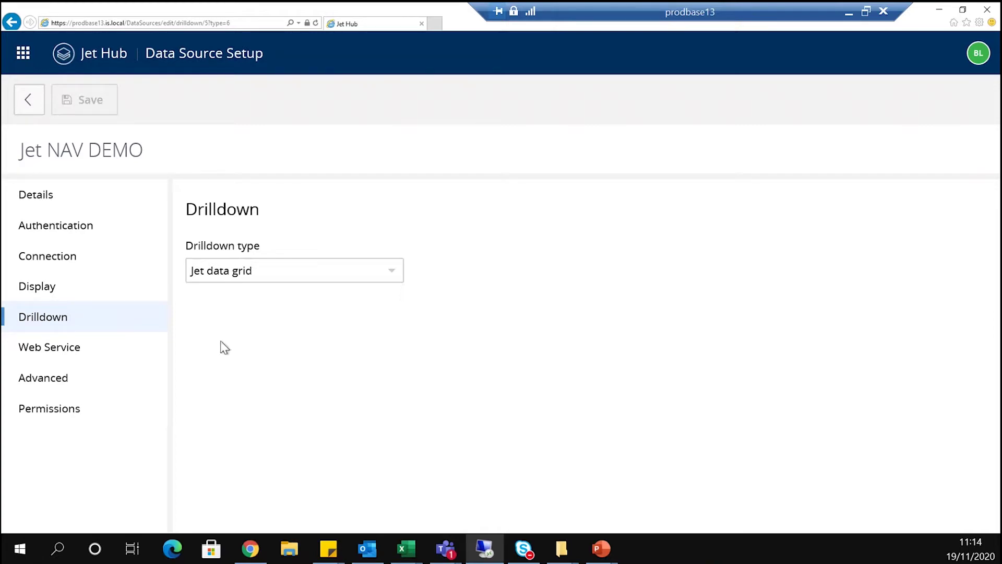
click(45, 385)
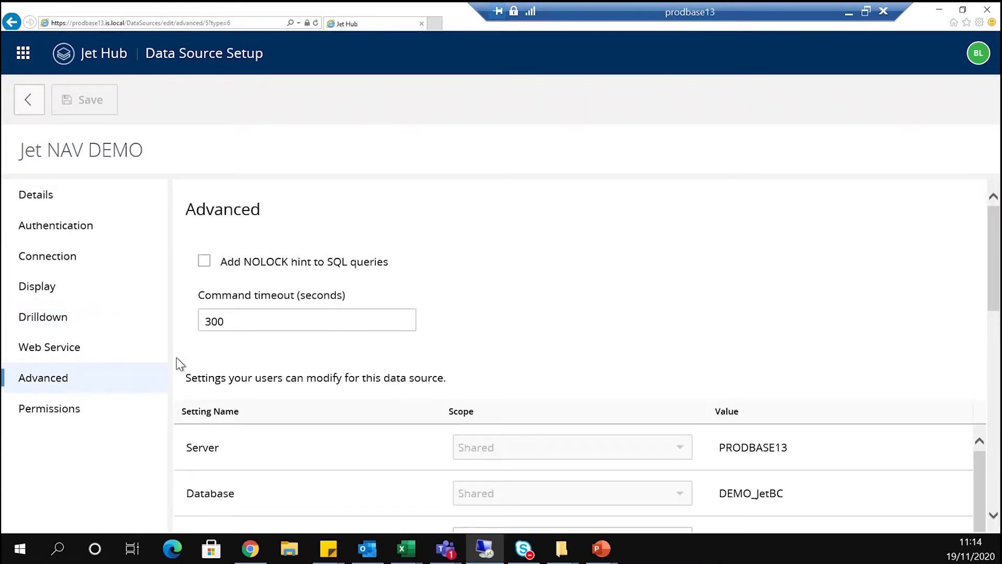
click(71, 418)
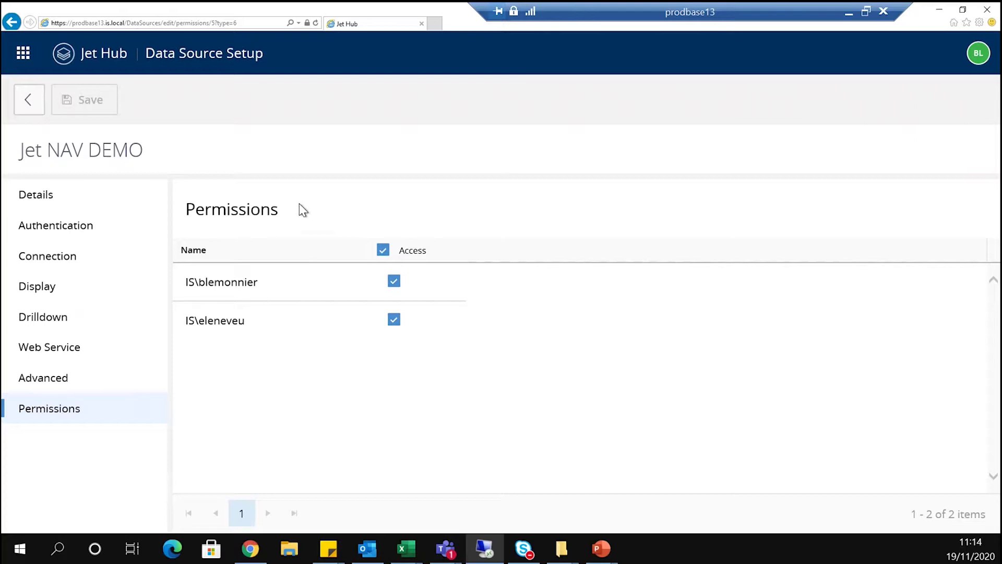
click(42, 293)
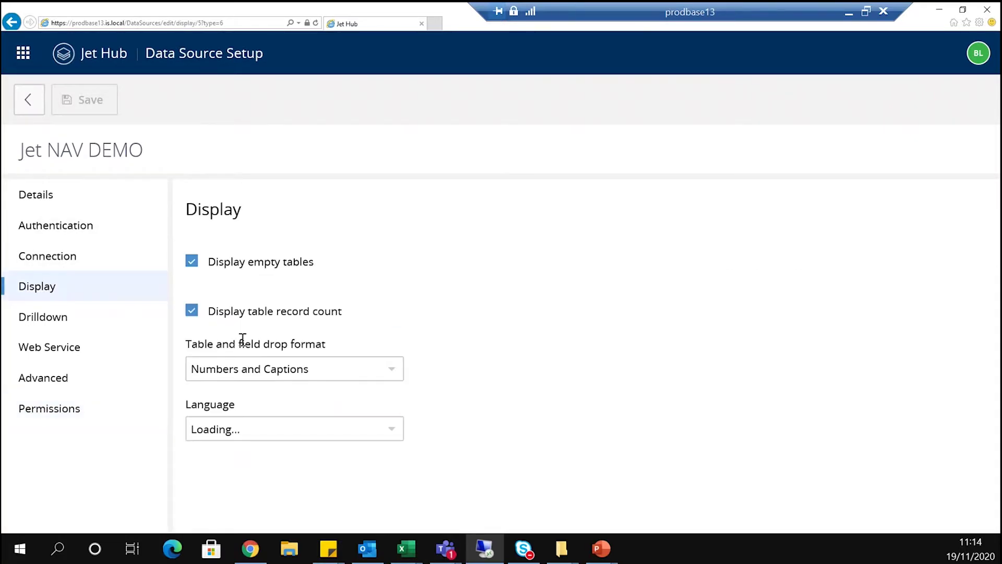
click(24, 104)
click(40, 170)
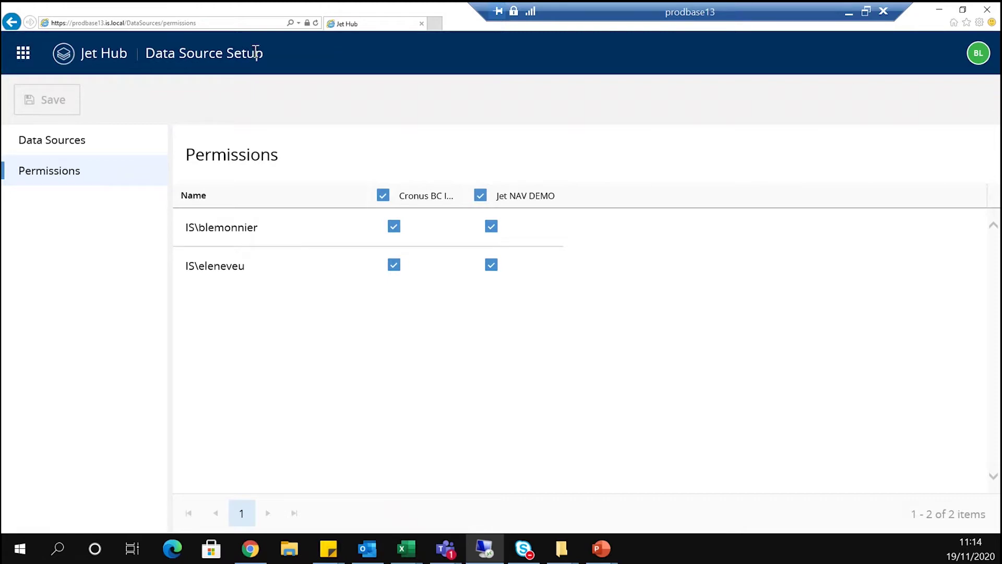
Step: Review Jet Hub's general, email and storage settings
click(979, 54)
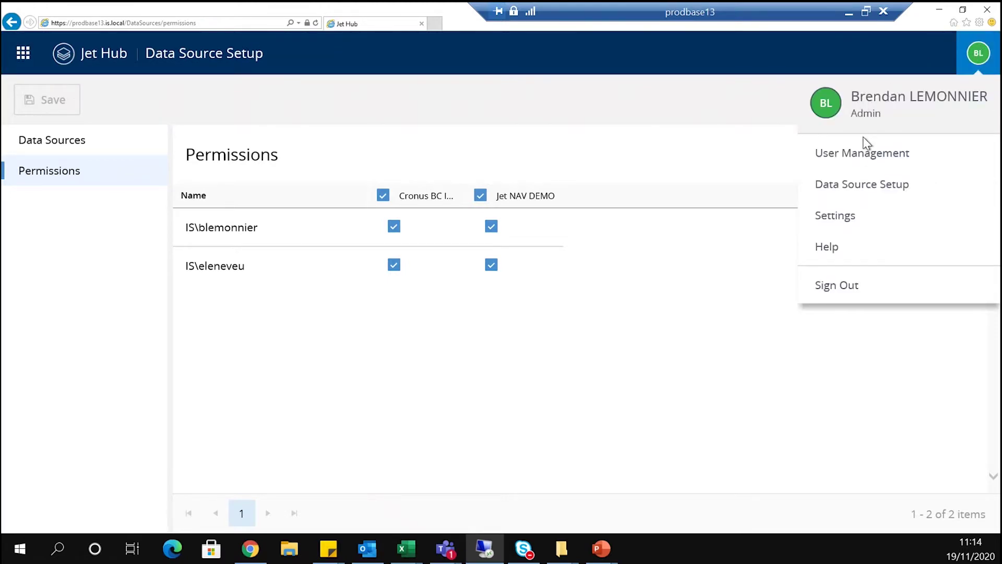
click(847, 221)
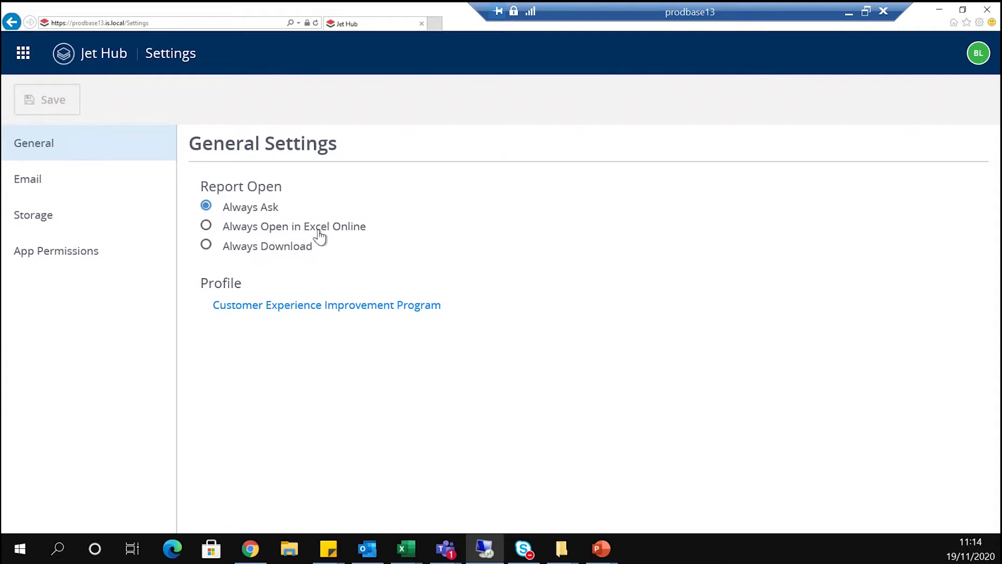
click(39, 184)
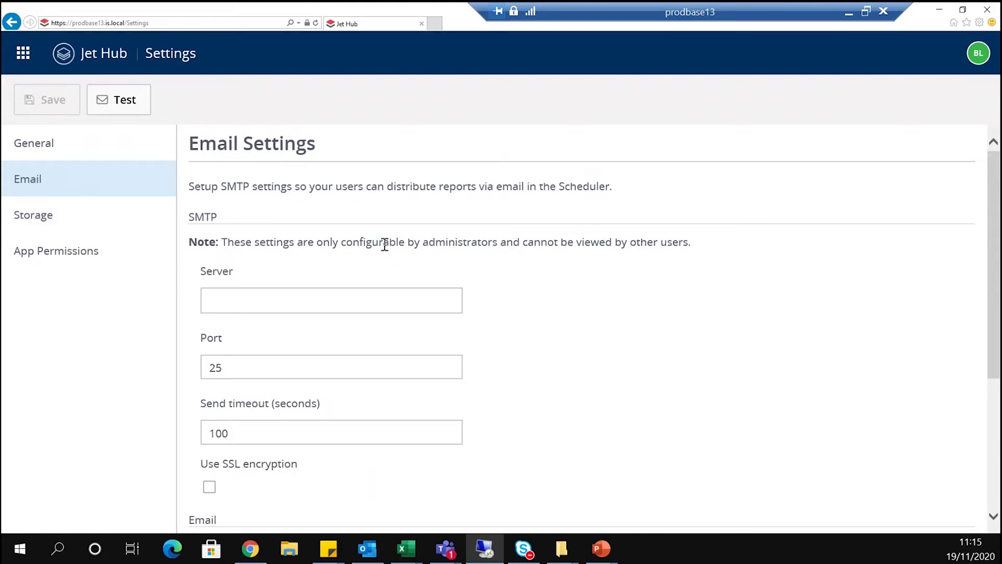
click(49, 216)
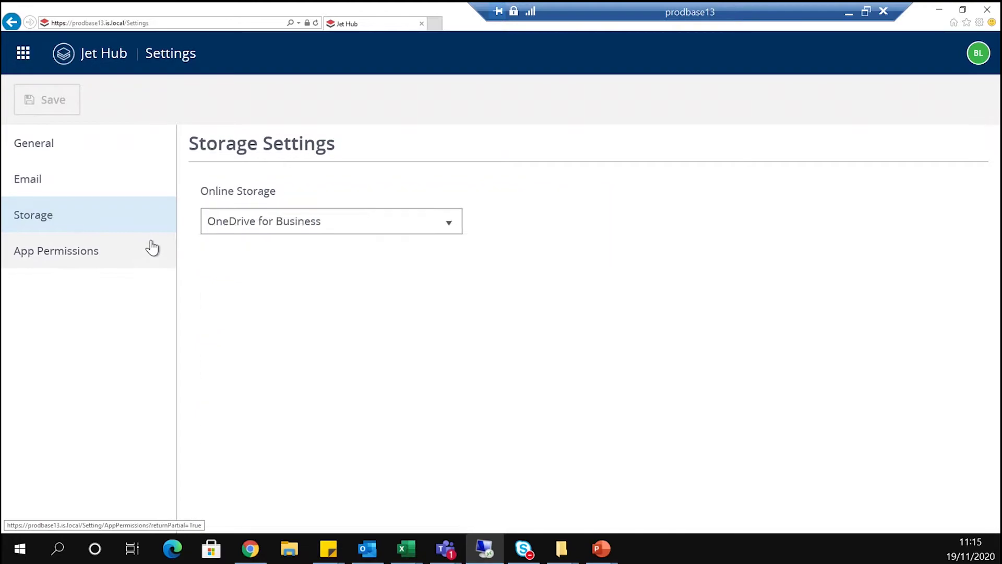
Step: In Jet Hub's Reports, run the Jet - Clients report from the Sales reports folder and open its details
click(23, 53)
click(45, 104)
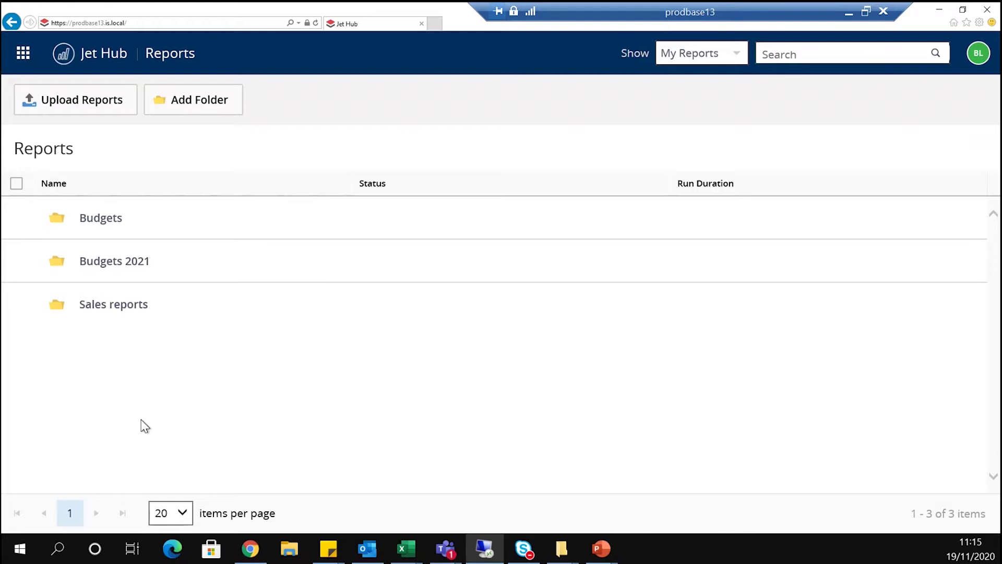
click(110, 307)
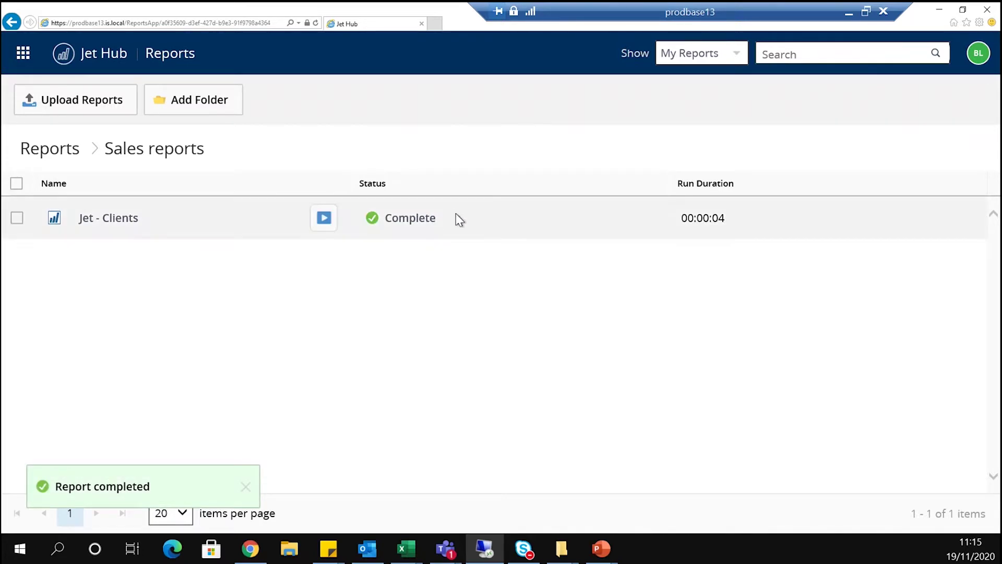
click(110, 219)
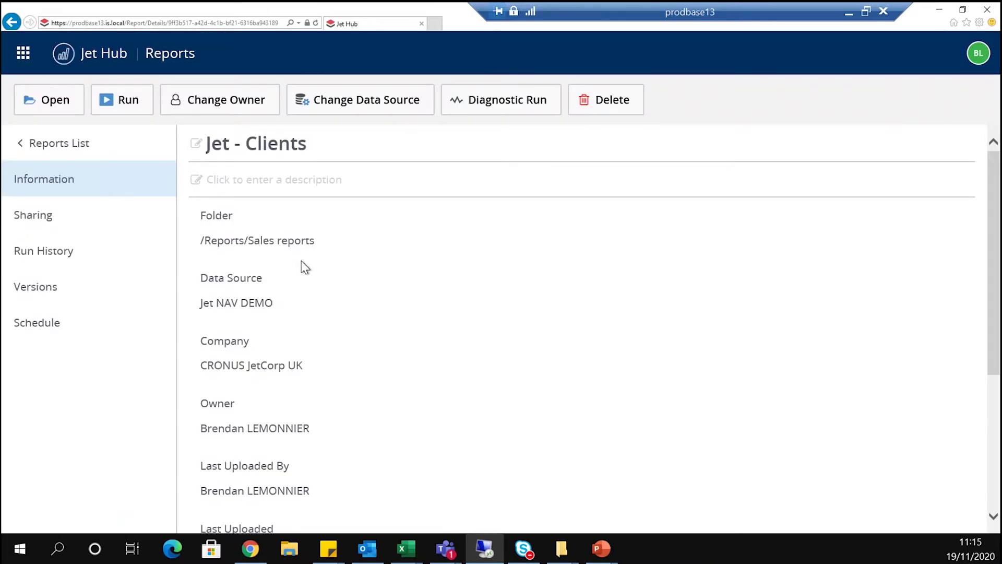
Step: Download the Jet - Clients report and open it in Excel, then close the drilldown window for customer Bainbridges
click(52, 104)
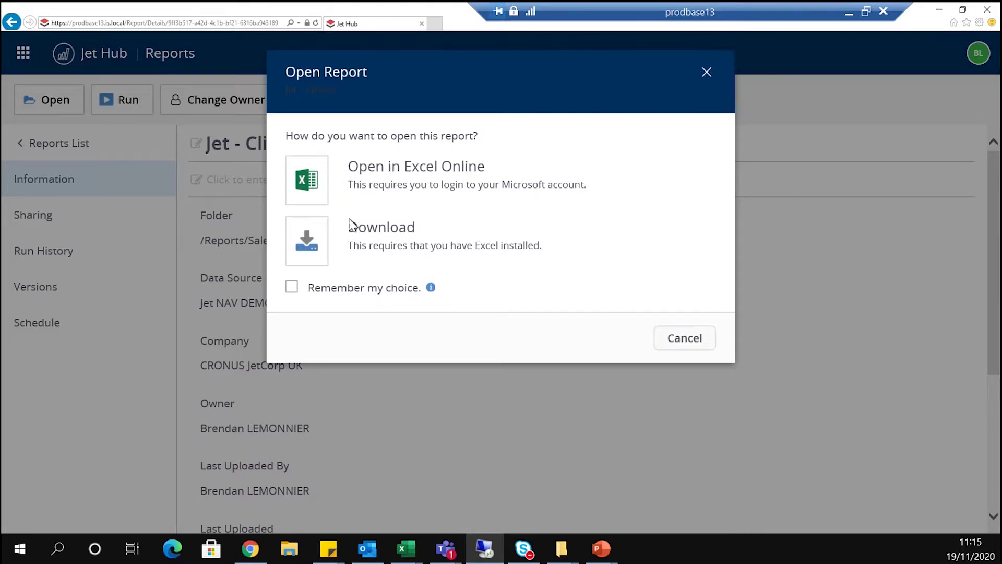
click(386, 238)
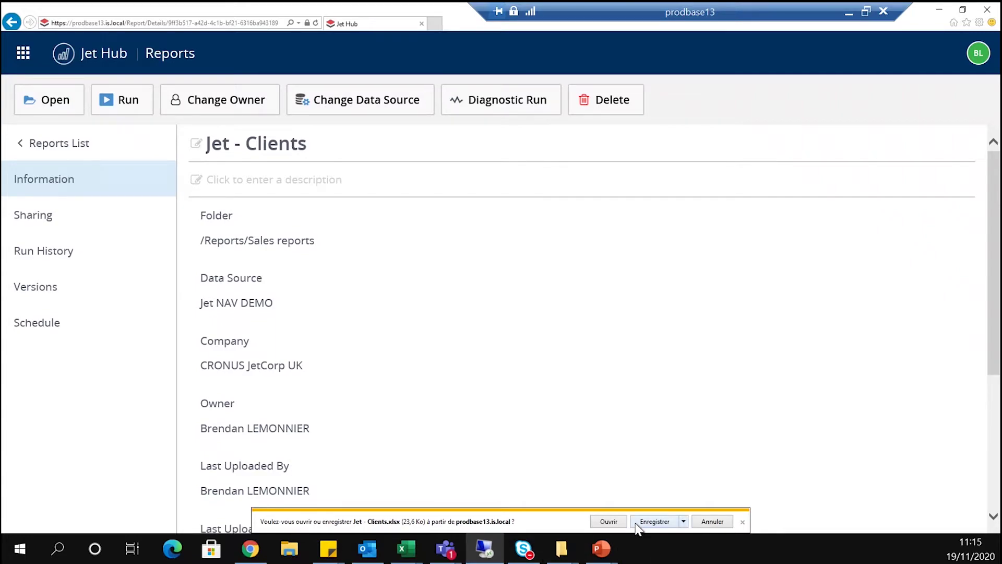
click(653, 521)
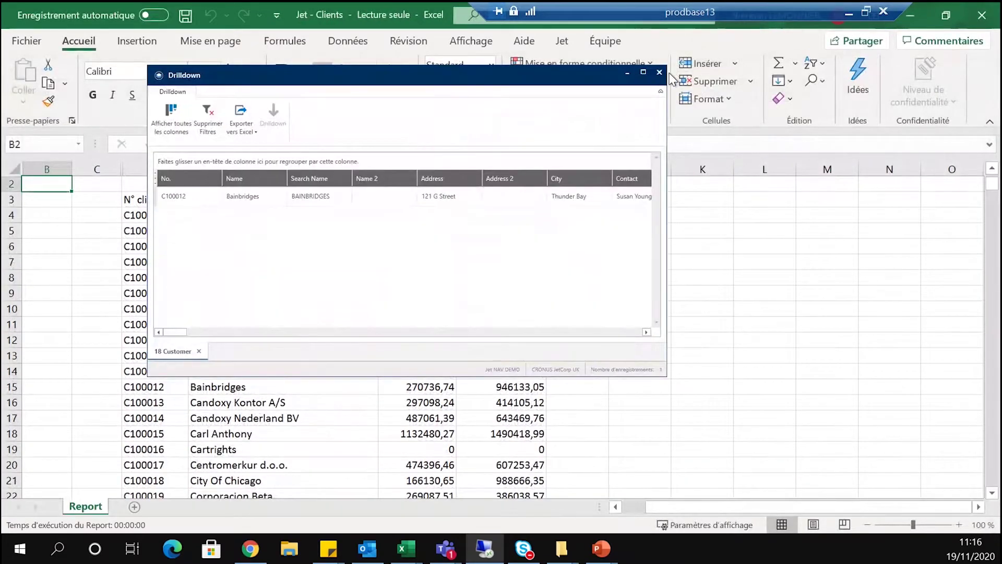
click(660, 72)
click(403, 250)
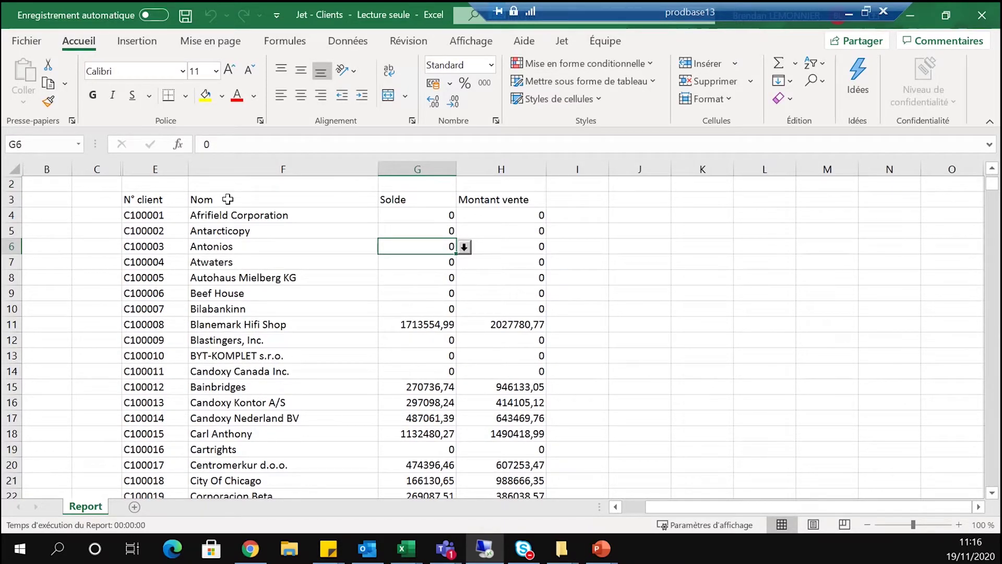
Step: Put the report in design mode and insert a column before Solde with the header "Code vendeur" in G3
click(563, 42)
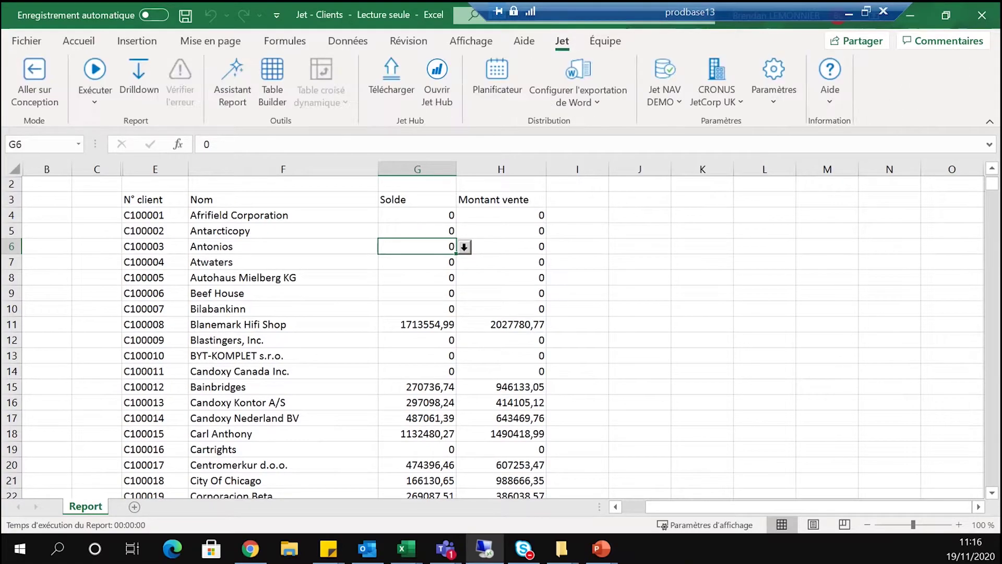
click(33, 88)
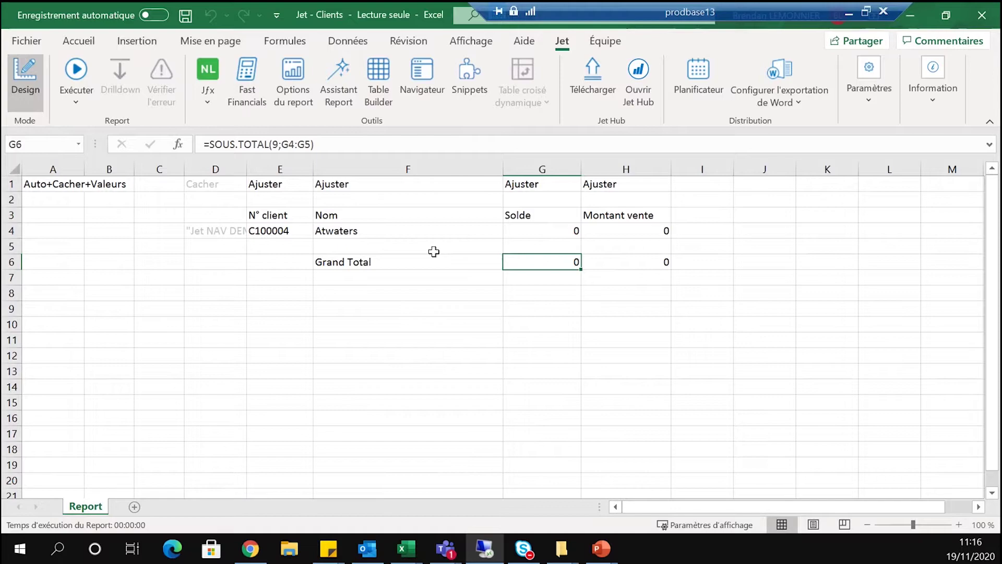
click(546, 169)
key(ctrl+plus)
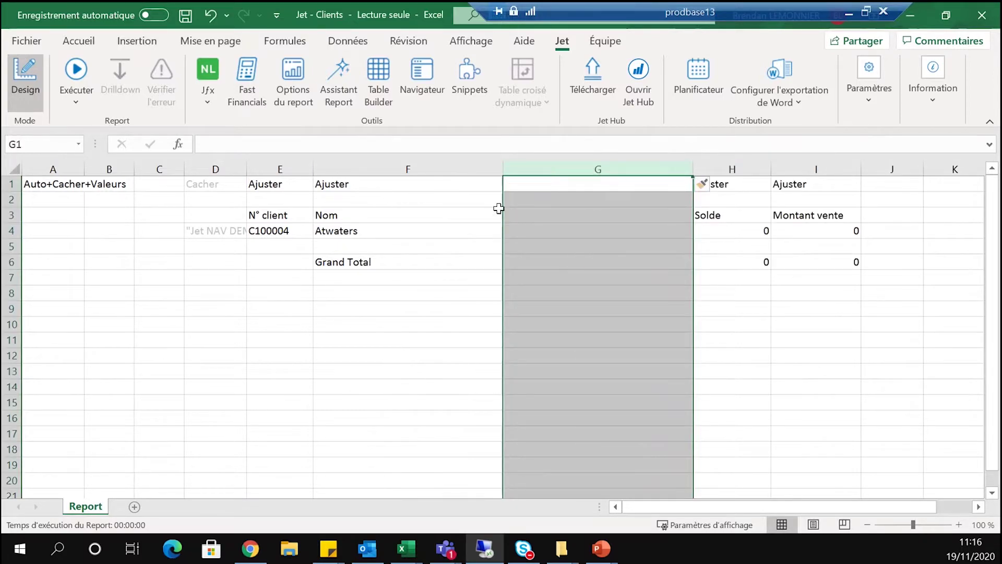
click(652, 219)
text(C)
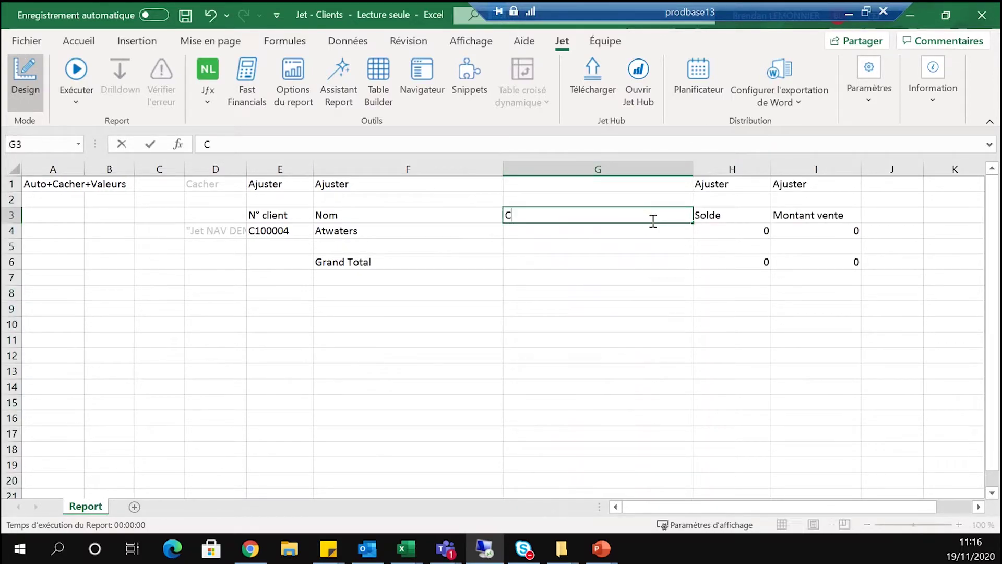
text(ode vendeur)
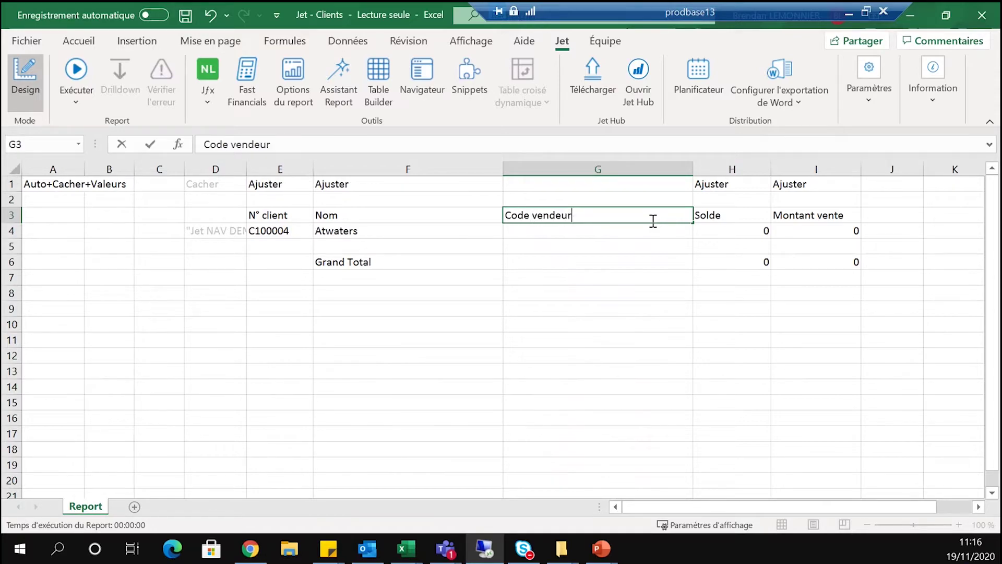
key(Return)
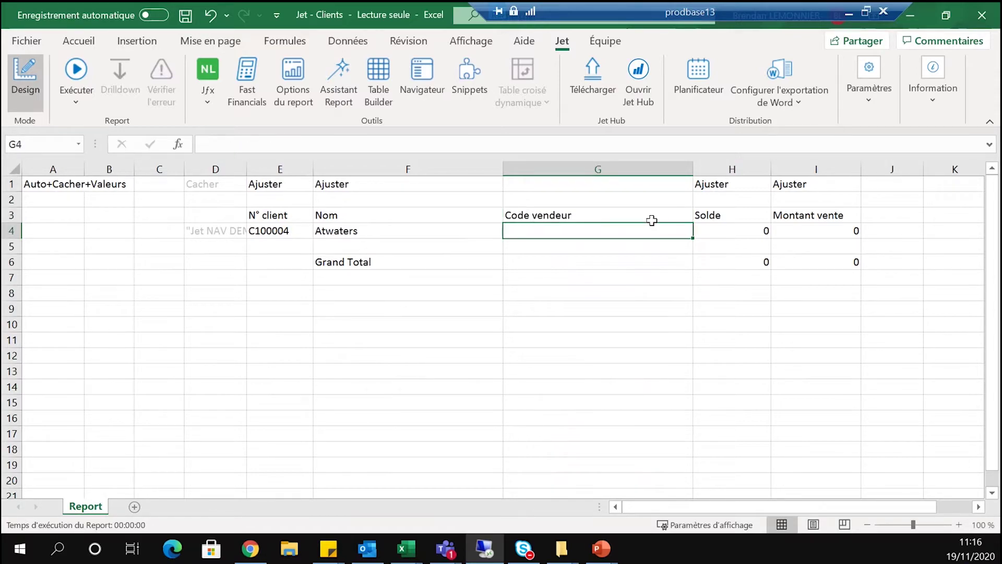
Step: Add an NF function in G4 with key D4 and the customer's salesperson field, and run the report
click(209, 102)
click(225, 148)
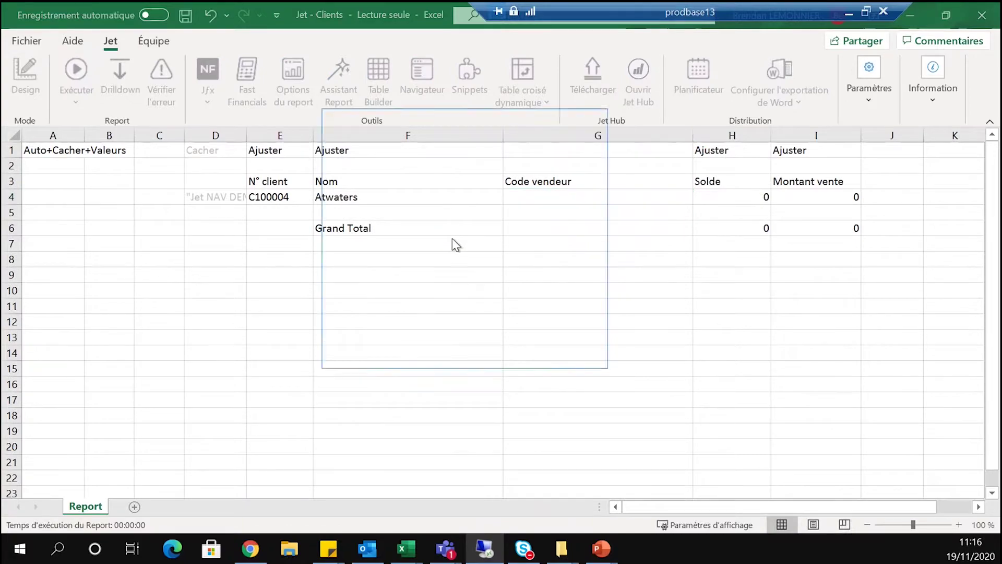
click(213, 191)
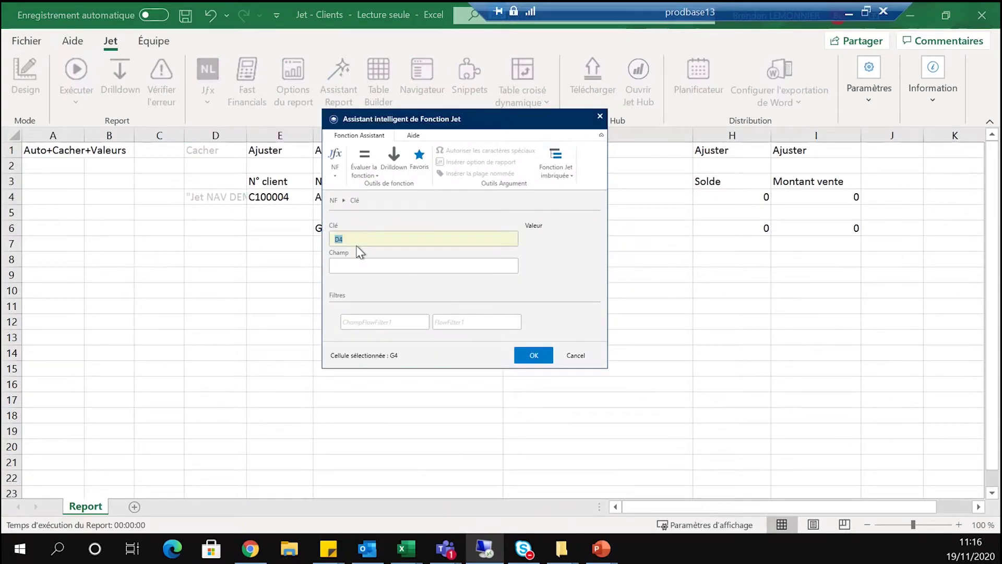
click(459, 272)
click(513, 266)
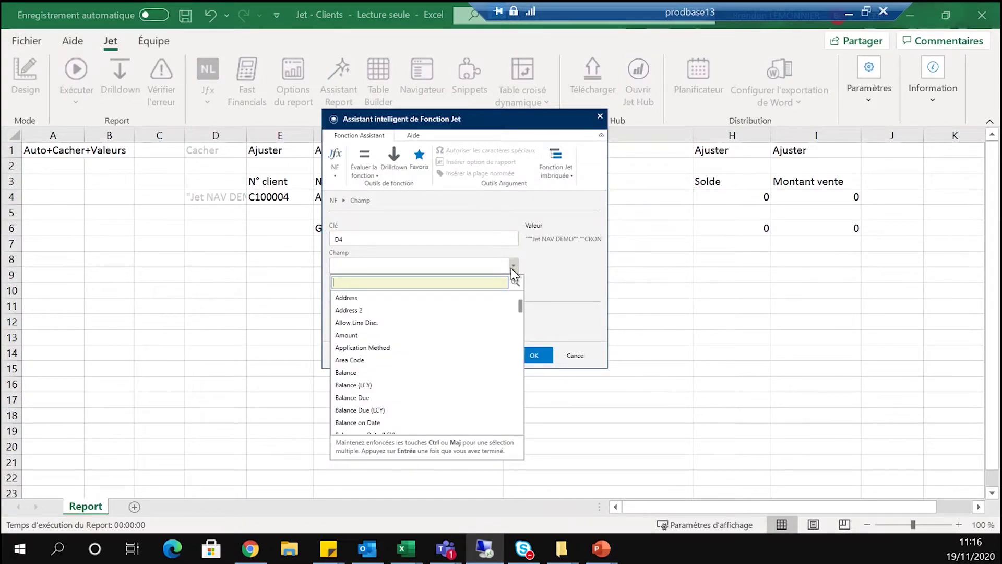
text(Sales)
click(359, 324)
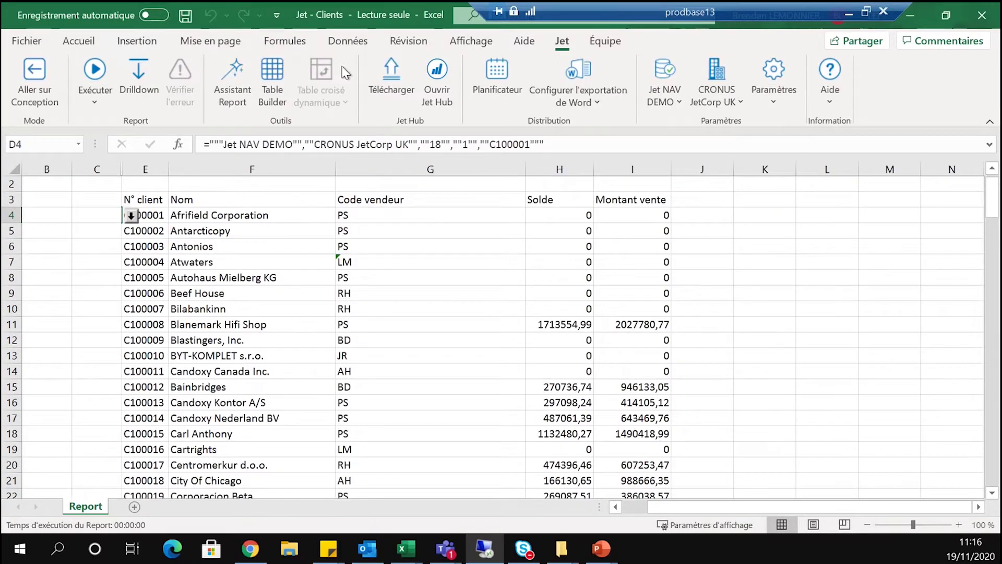
Step: Save the workbook to the Bureau folder as Jet - Clients, replacing the existing file
click(26, 40)
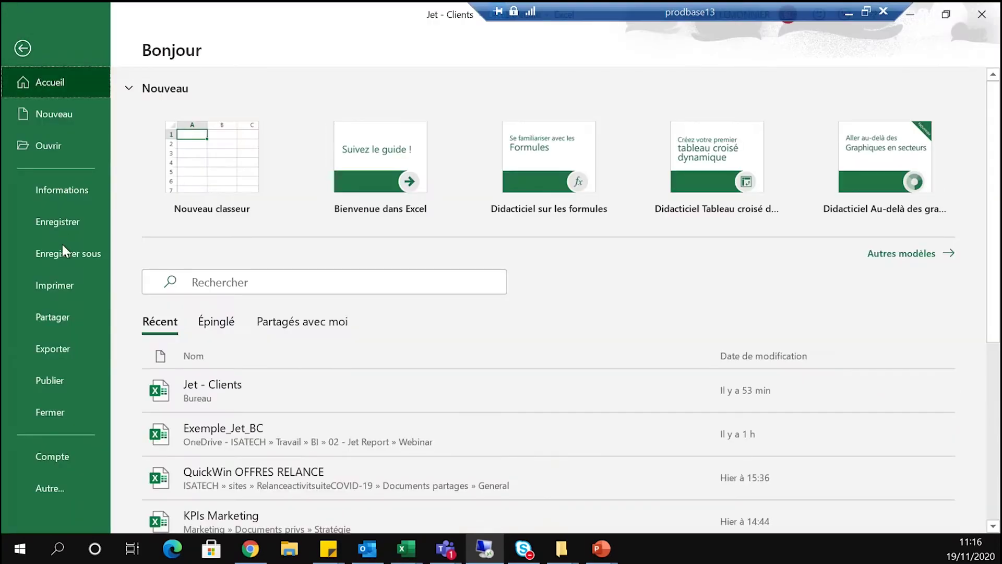
click(68, 253)
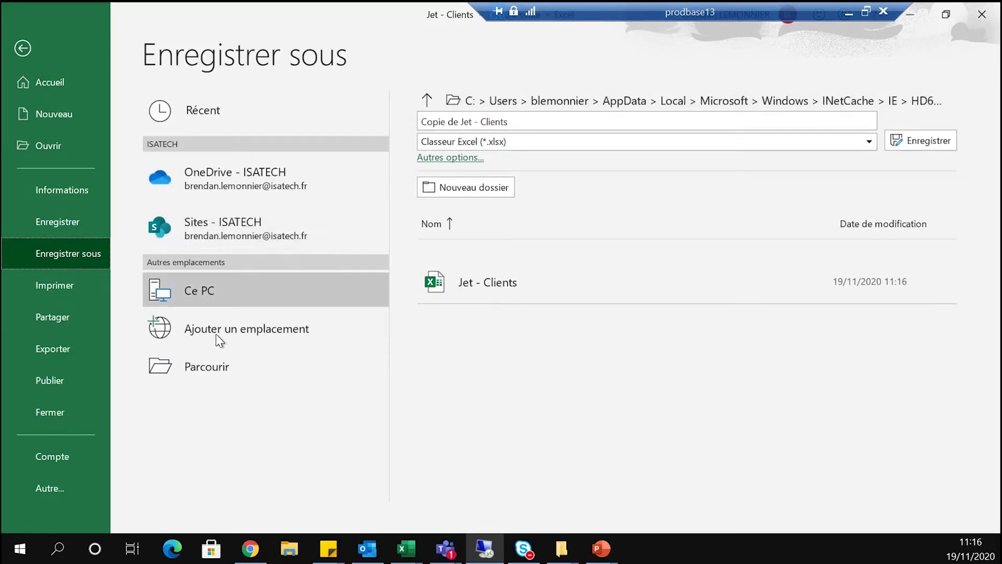
click(199, 380)
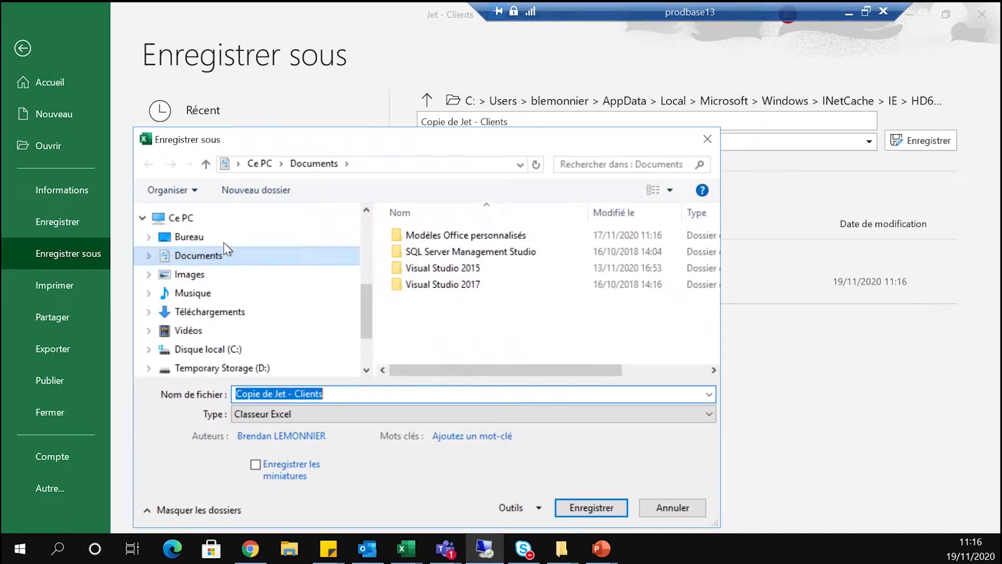
click(224, 239)
click(441, 236)
click(592, 507)
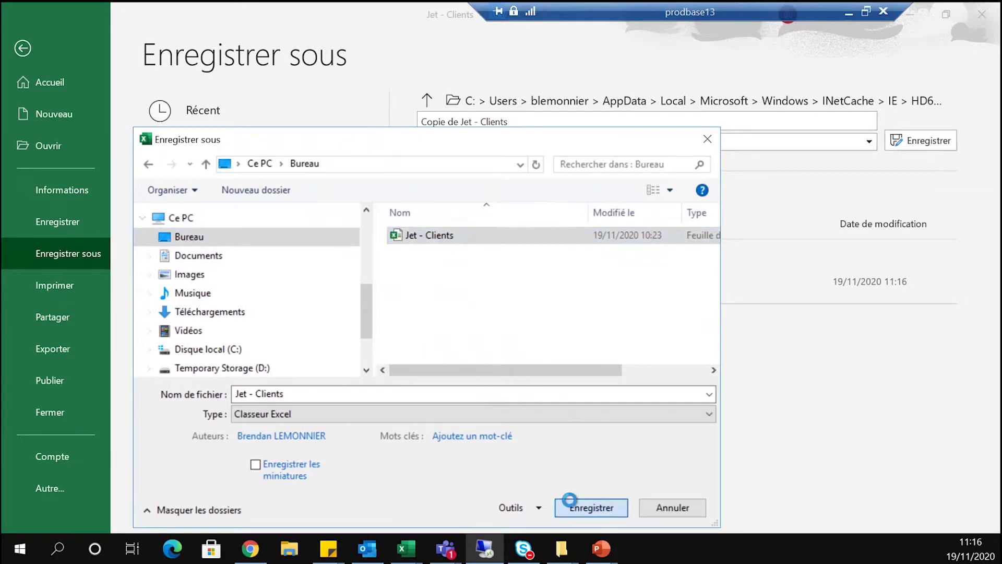
click(539, 277)
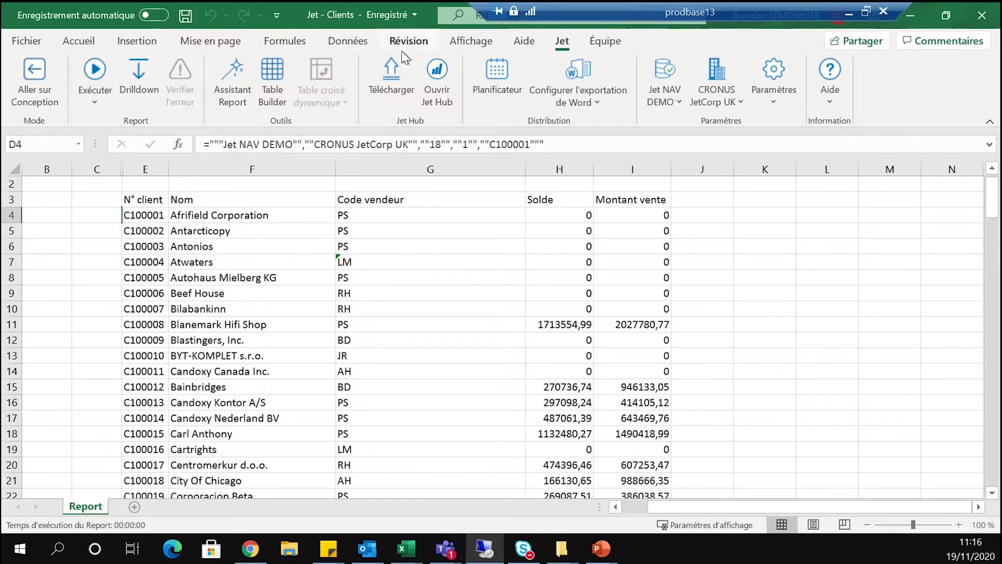
Step: Upload Jet - Clients to Reports/Sales reports/ in Jet Hub with source Jet NAV DEMO and company CRONUS JetCorp UK, overwriting the existing report
click(401, 89)
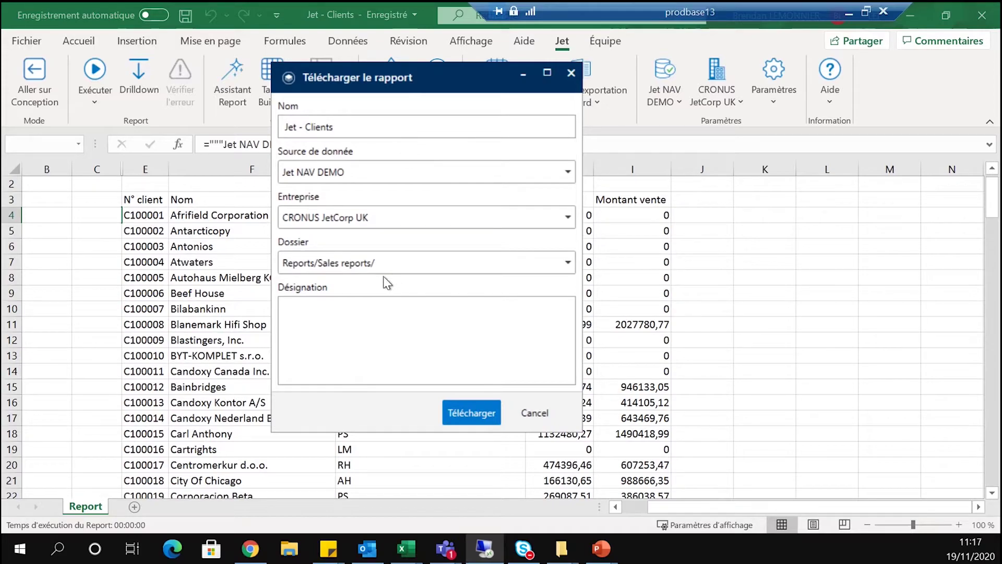
click(454, 413)
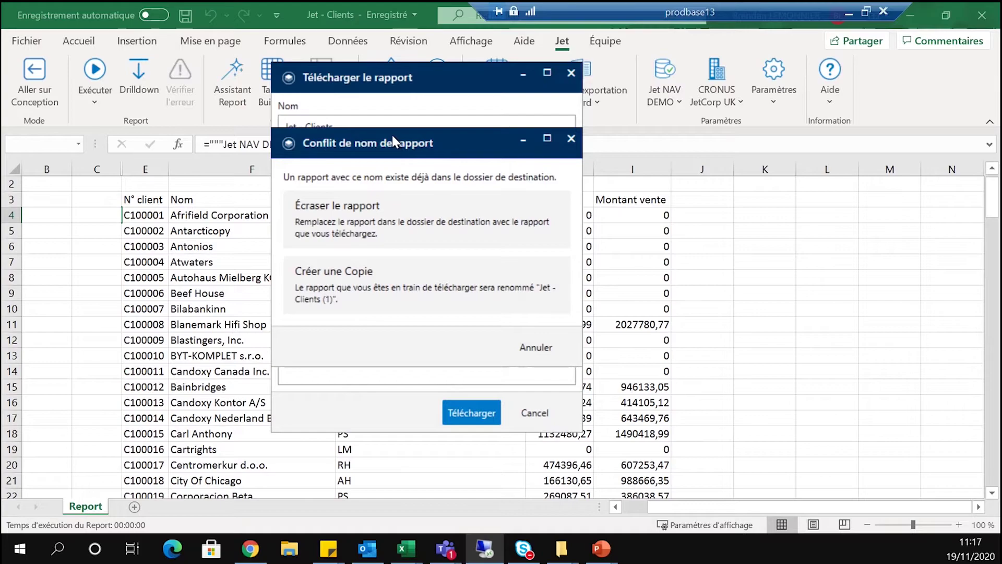
click(366, 225)
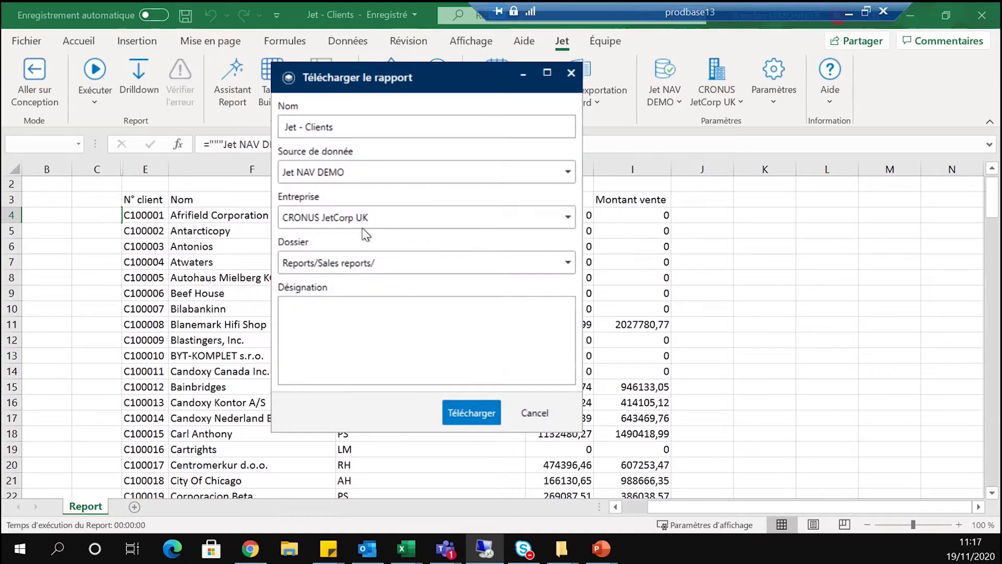
click(440, 433)
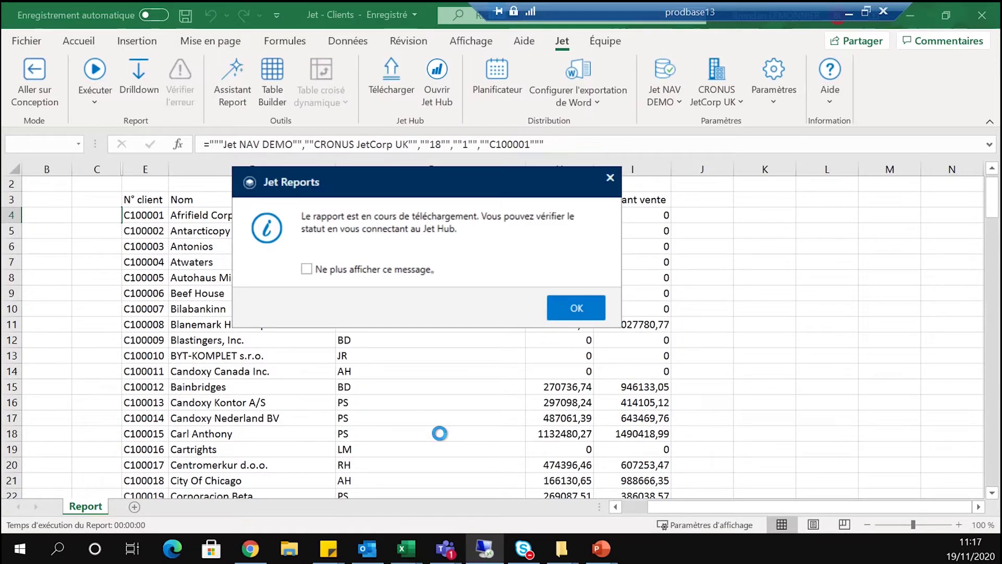
click(562, 308)
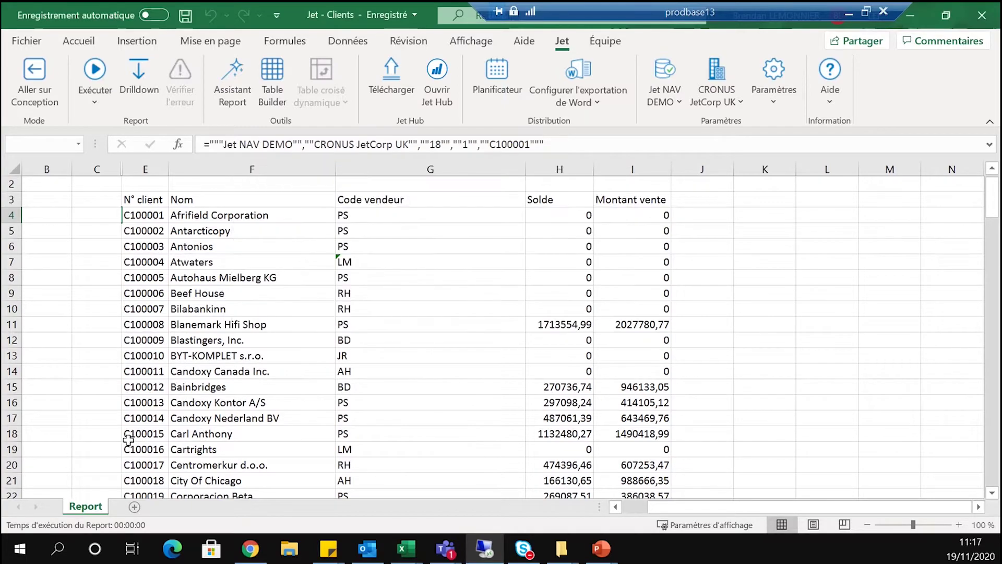
Step: Return to Jet Hub and examine the version list of the Jet - Clients report
click(248, 549)
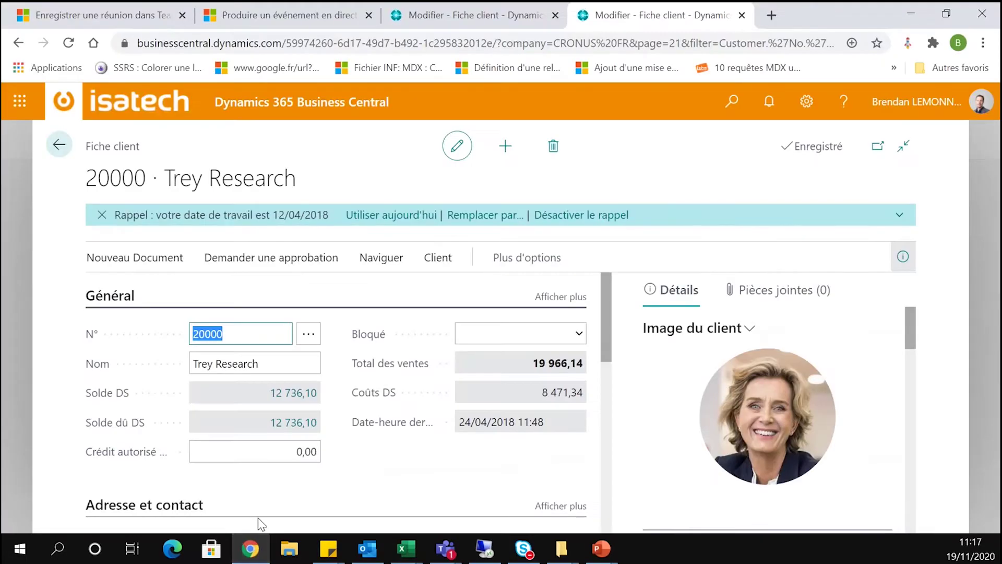
click(248, 549)
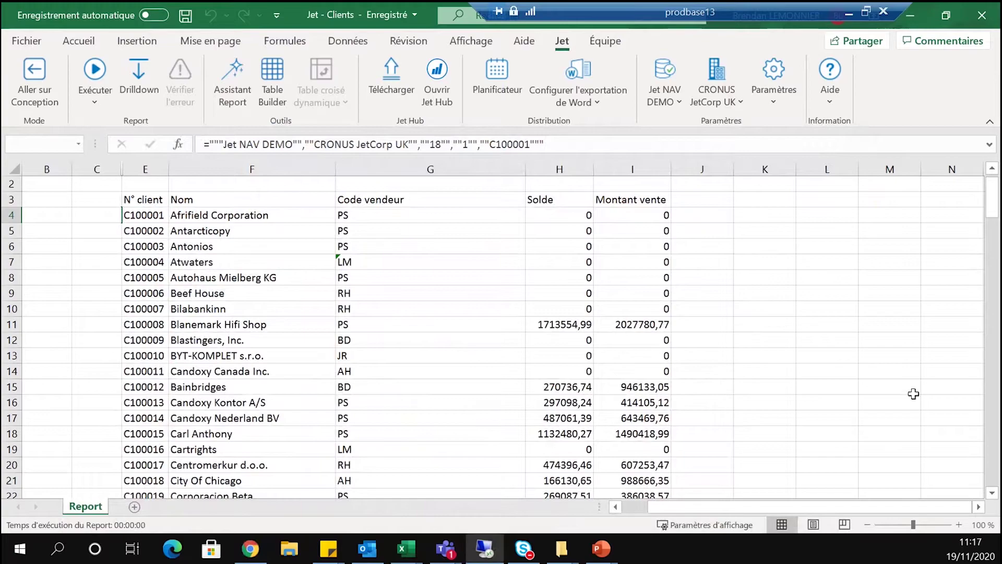
click(927, 17)
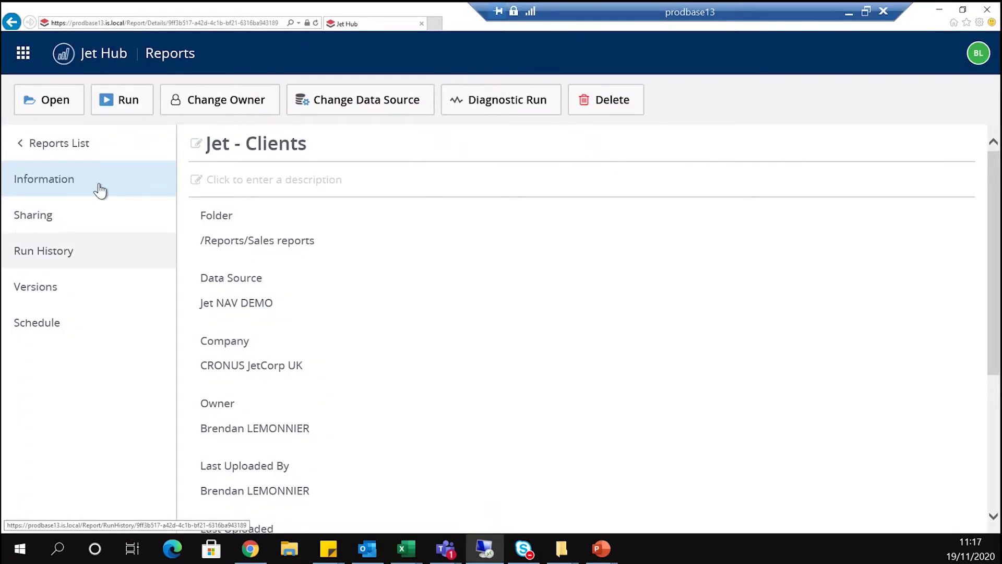
click(46, 293)
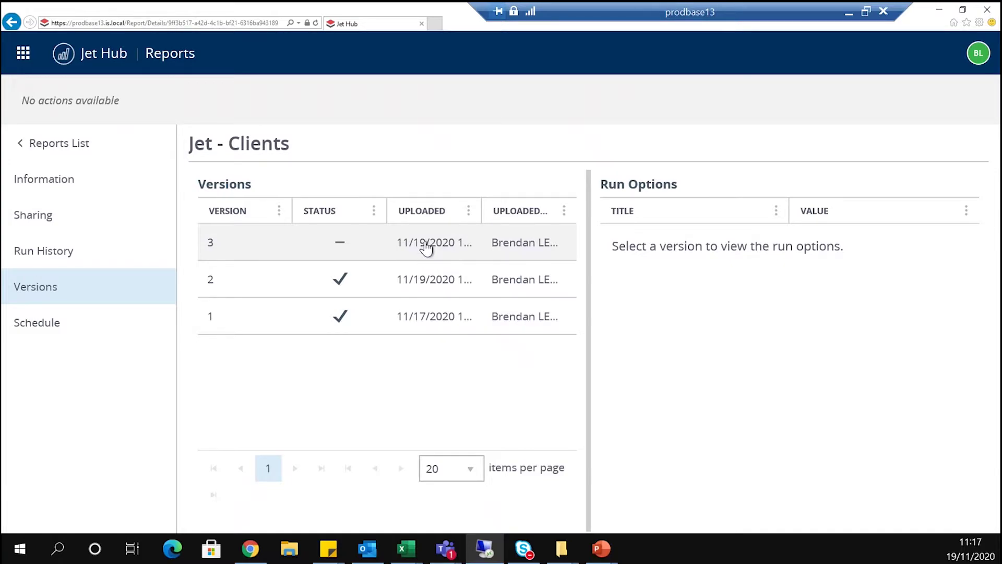
Step: View version 2 of the Jet - Clients report, and leave its version list for the Budgets area
click(442, 283)
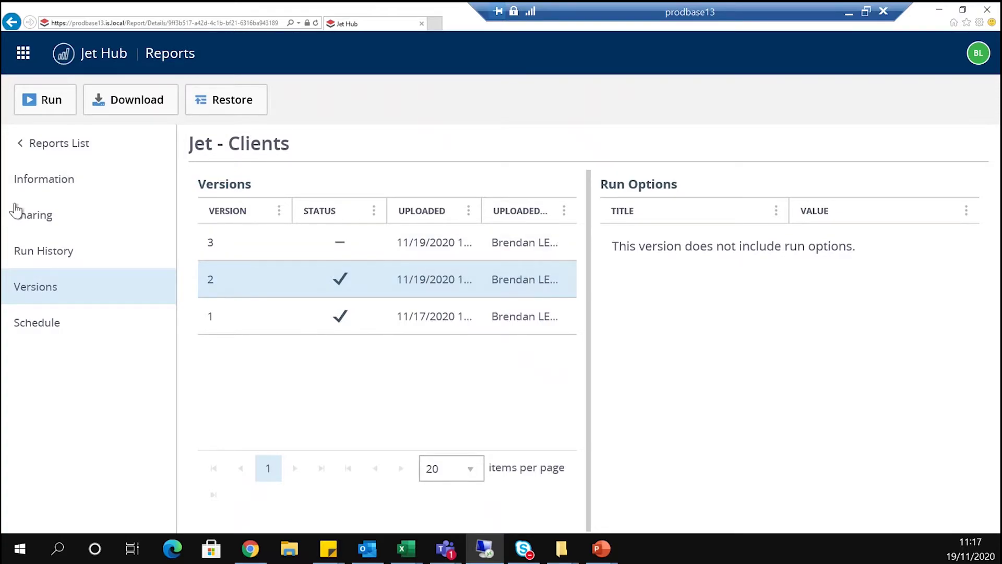
click(21, 147)
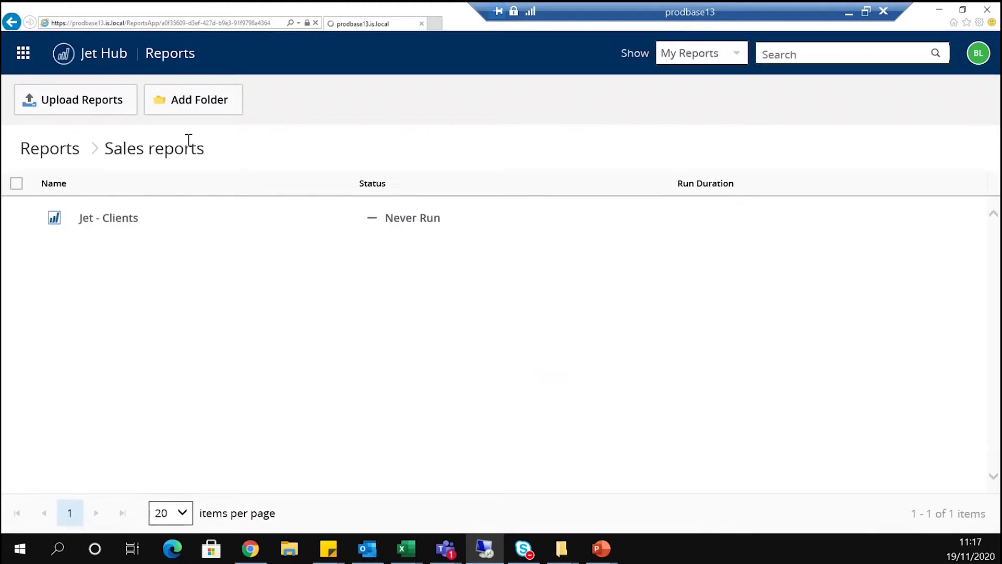
click(23, 61)
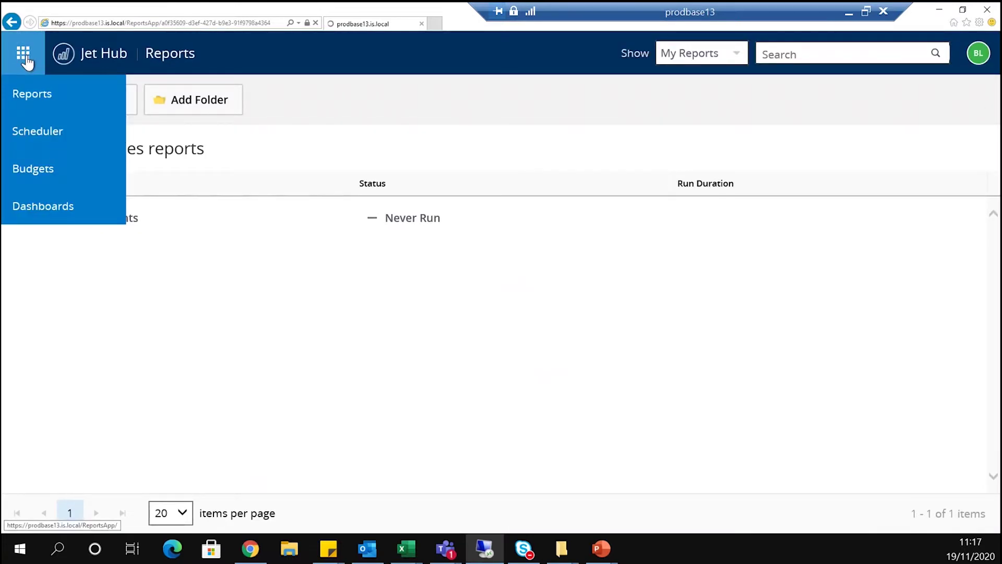
click(44, 178)
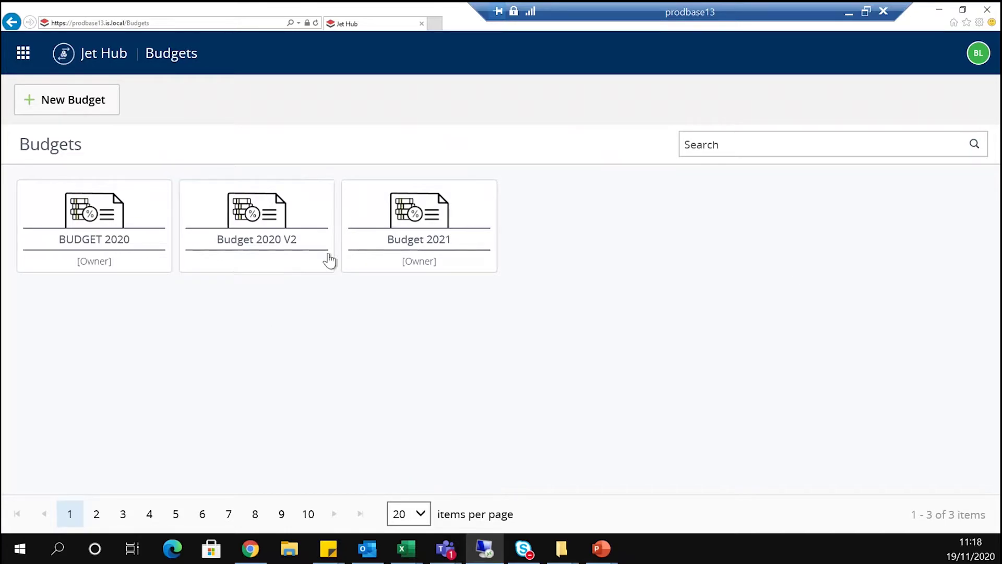
key(alt+Tab)
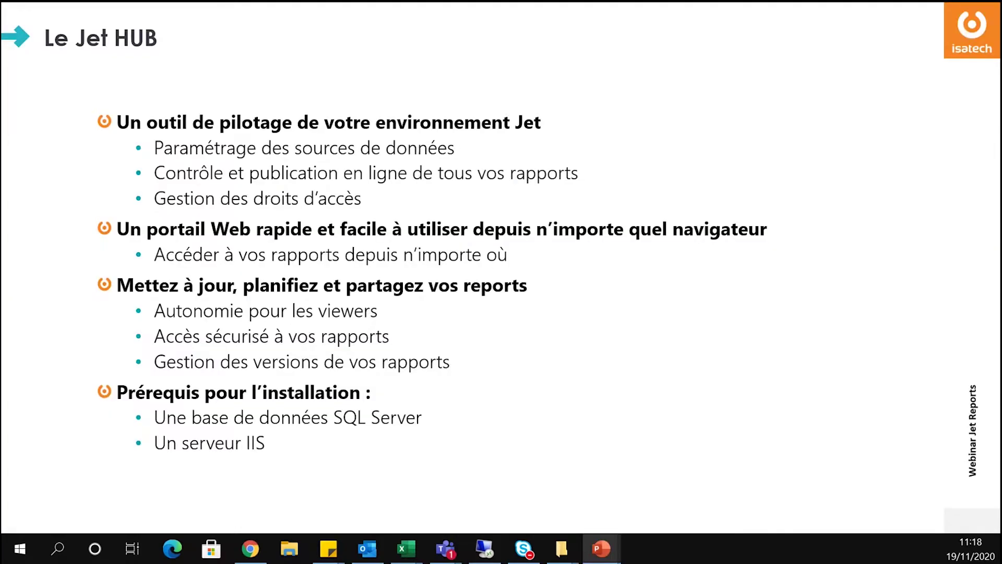
key(Right)
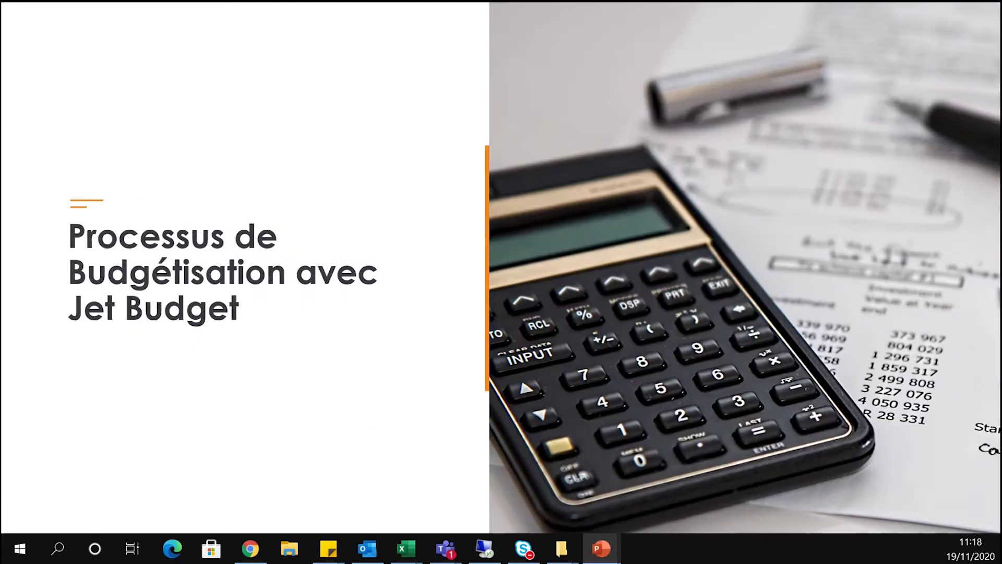
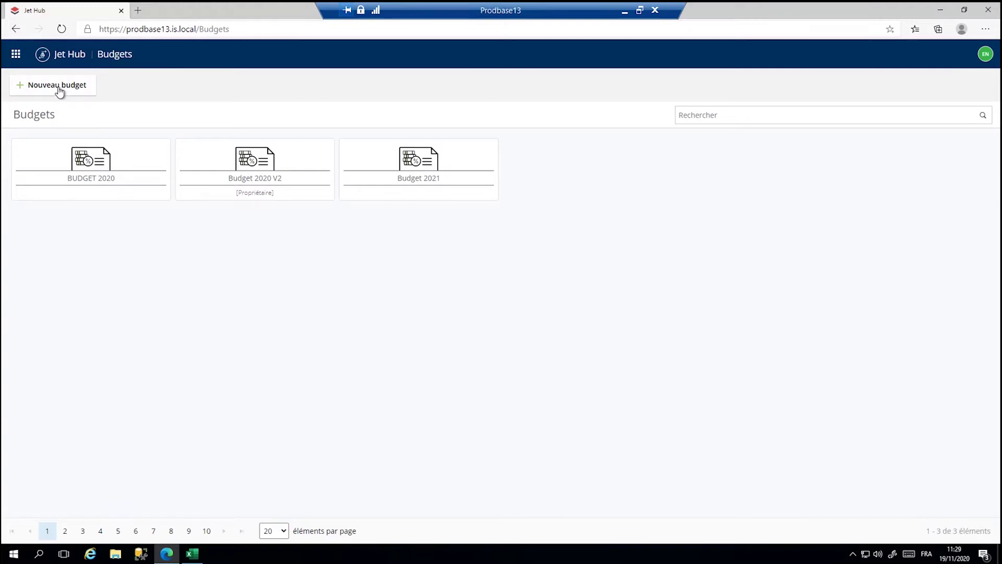
Step: Start a new budget named Budget 2021 v2 with the description Préparation au budget 2021 deuxieme run
click(59, 89)
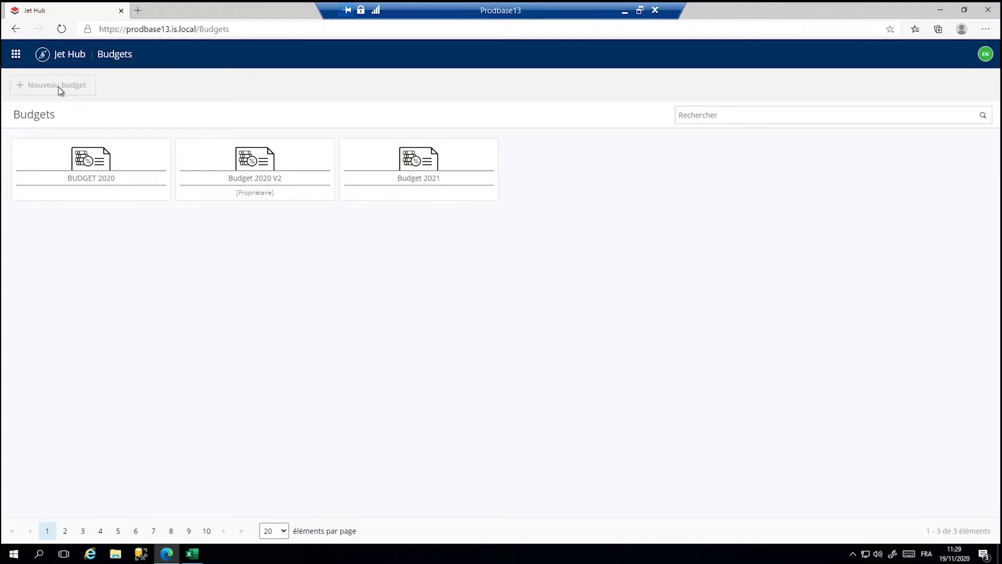
text(B)
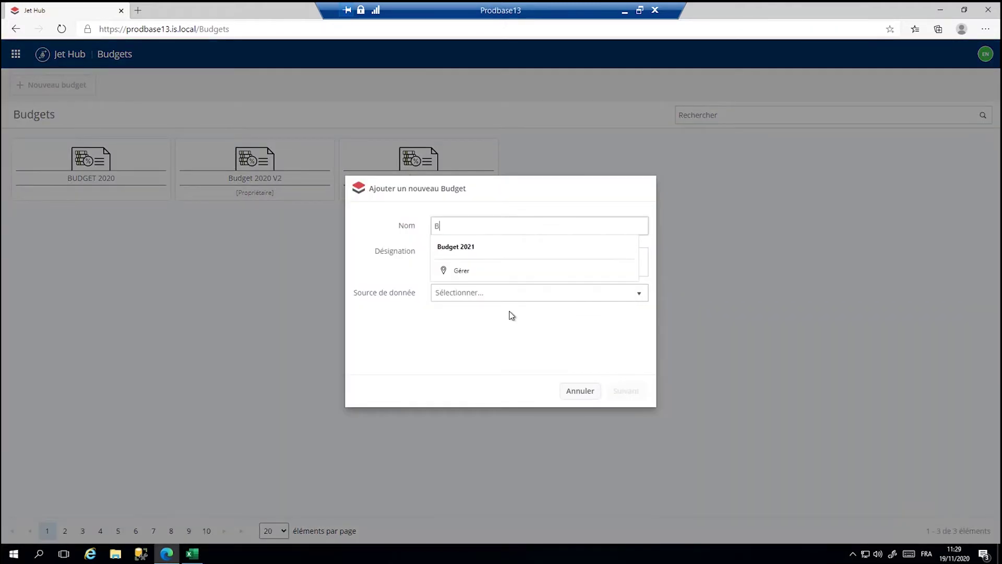
text(ud)
key(BackSpace)
key(BackSpace)
text(g)
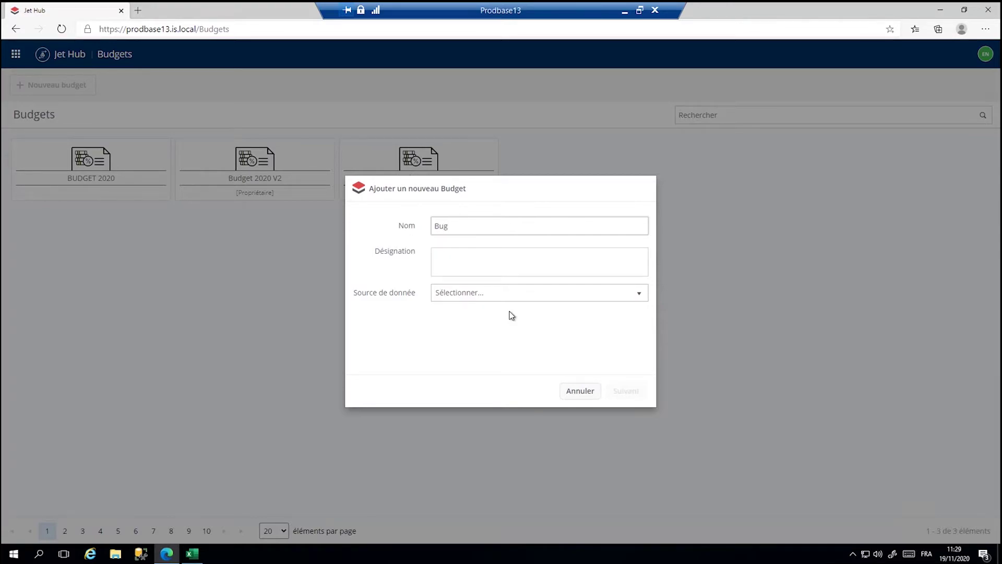
key(BackSpace)
text(dget 2021 )
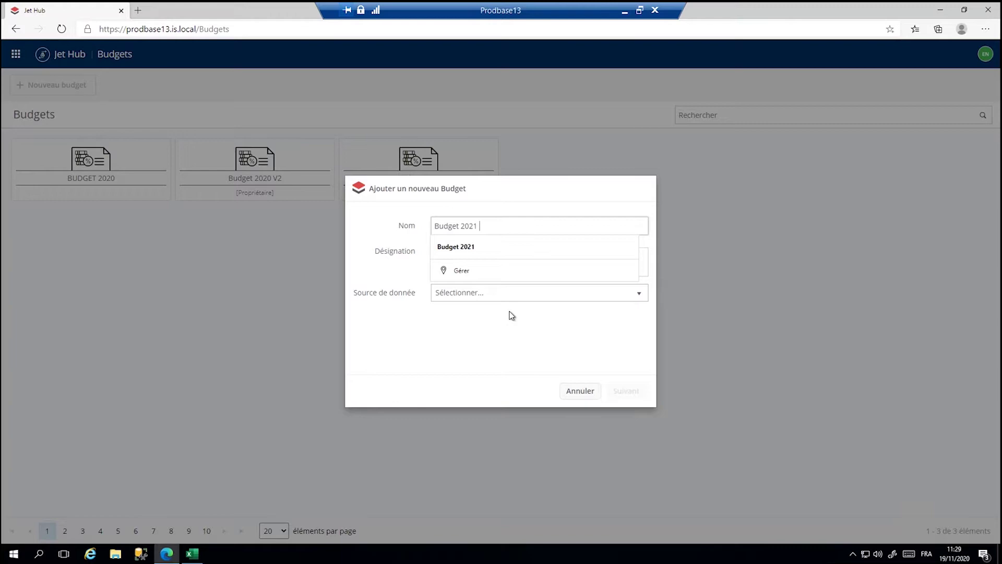
text(v2)
key(Tab)
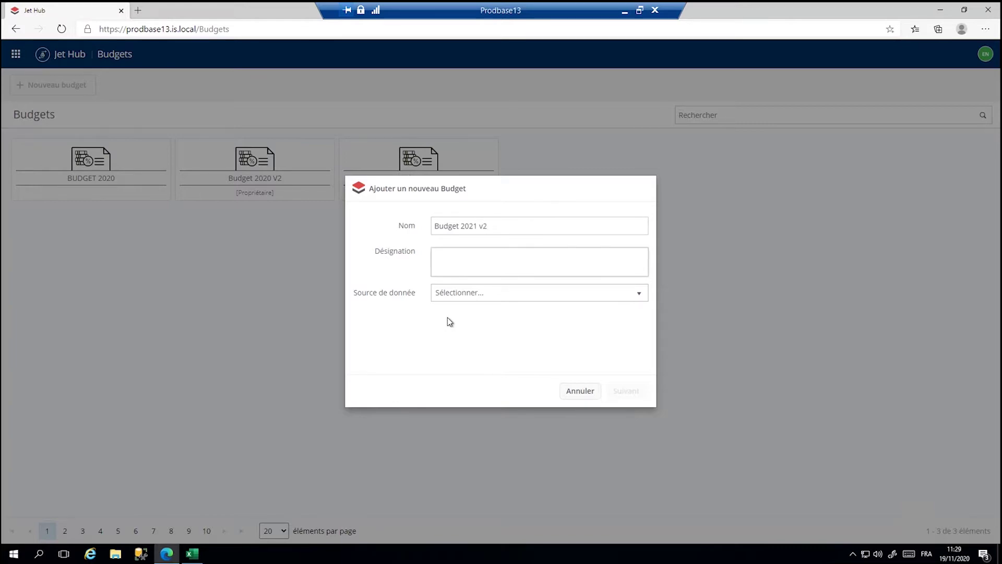
text(Préparation au budget 2021 deuxiem)
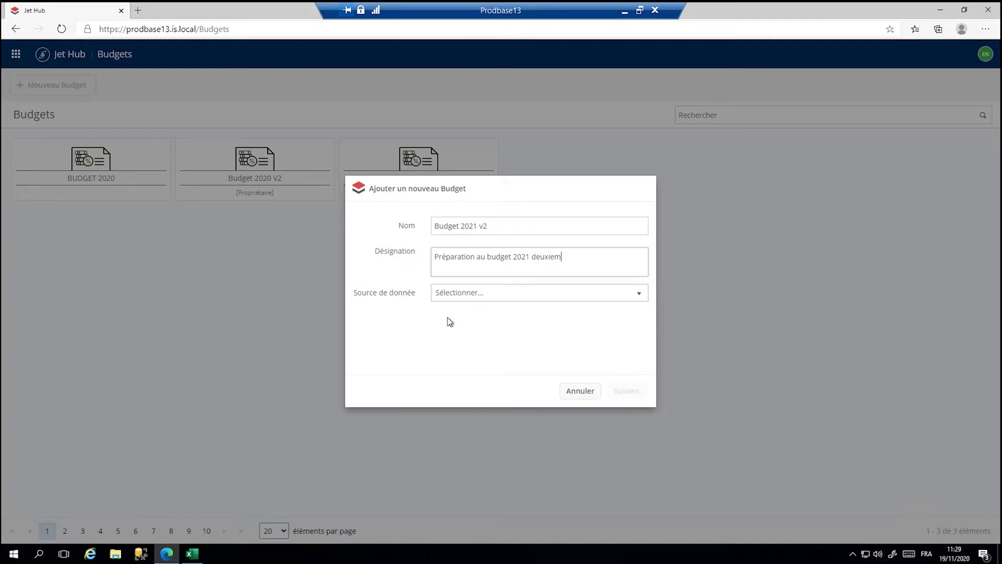
text(e run)
Step: Set the budget's data source to Jet NAV DEMO and its company to CRONUS JetCorp UK
click(481, 296)
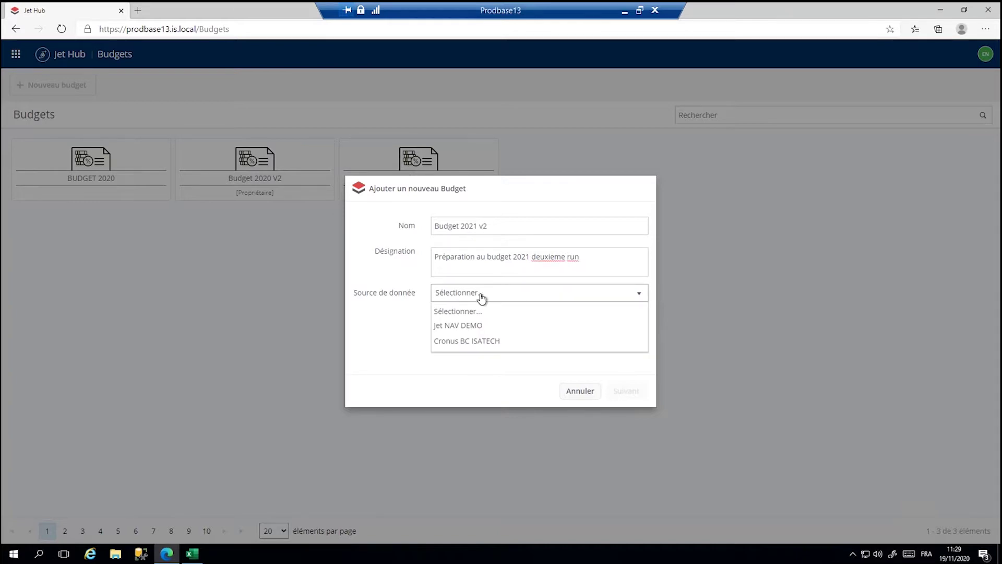
click(481, 329)
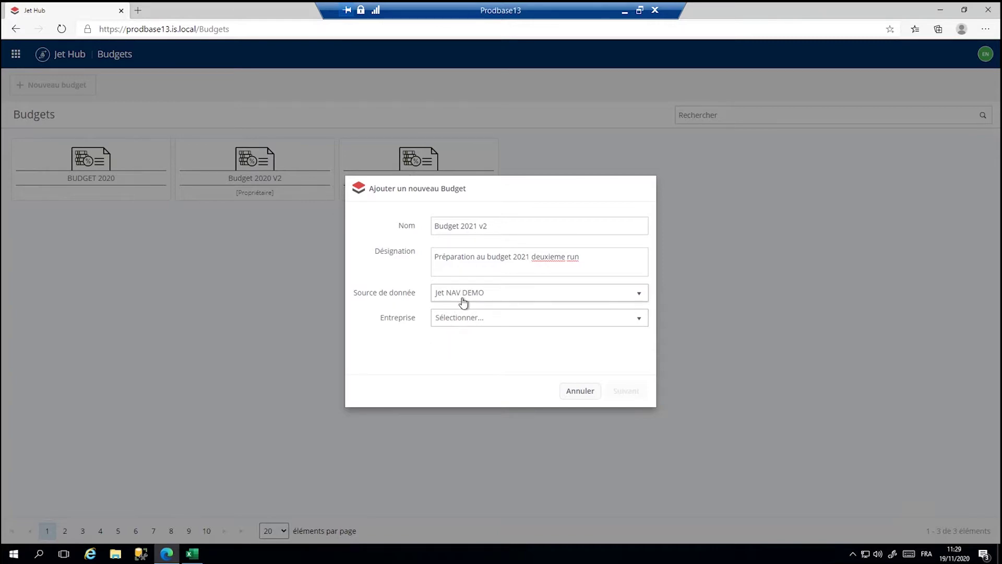
click(470, 320)
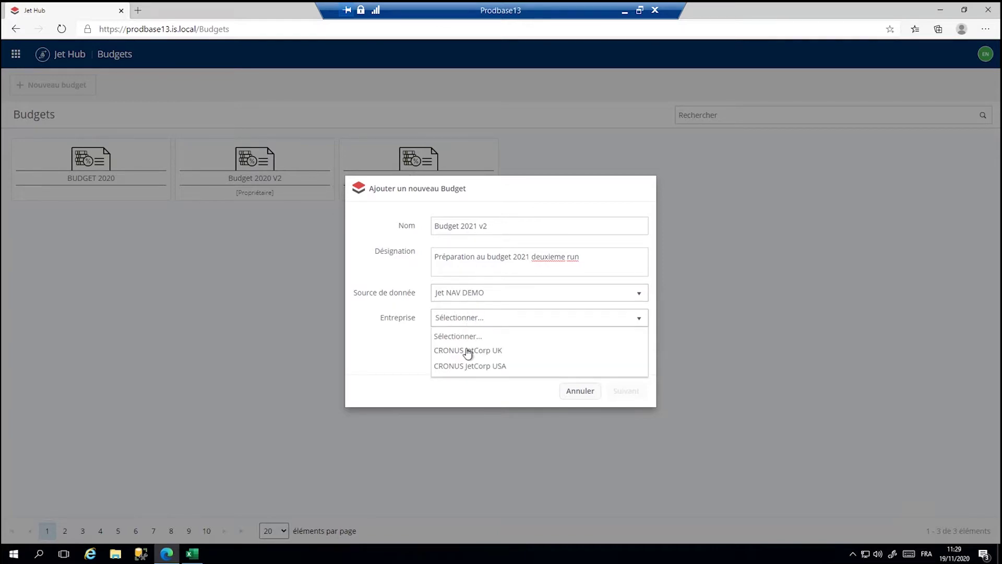
click(468, 351)
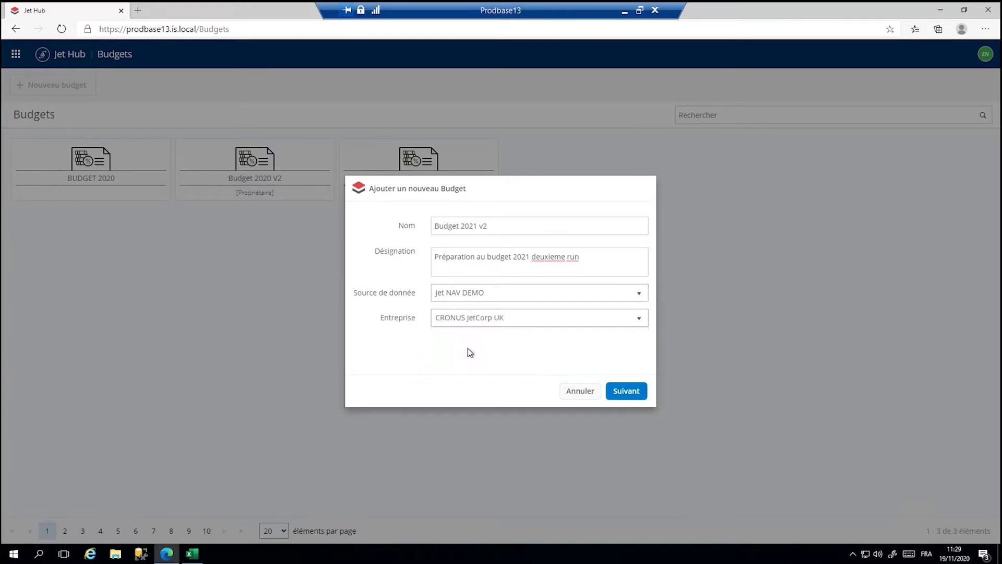
click(631, 395)
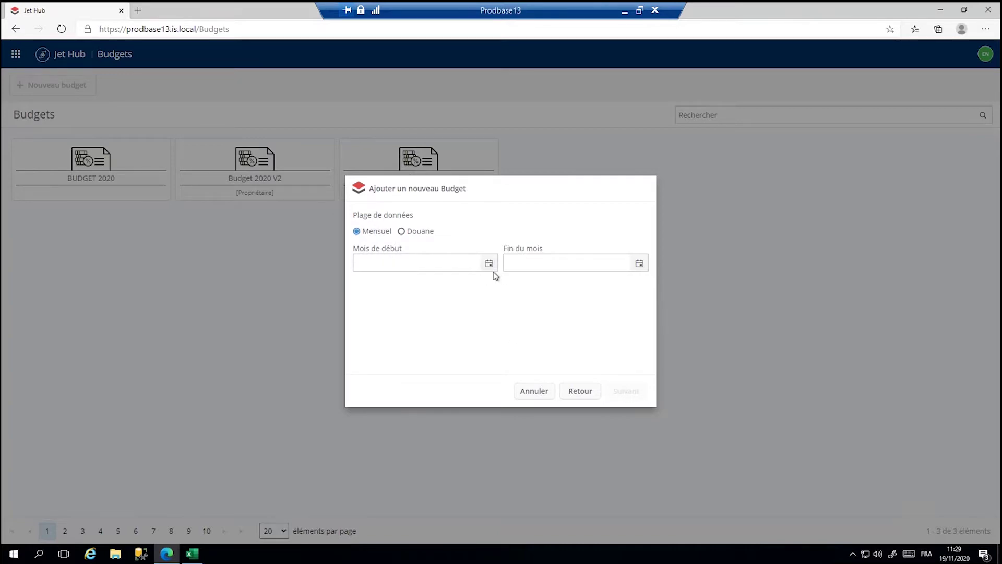
Step: Set the budget's monthly range from January 2020 to December 2020
click(488, 265)
click(370, 307)
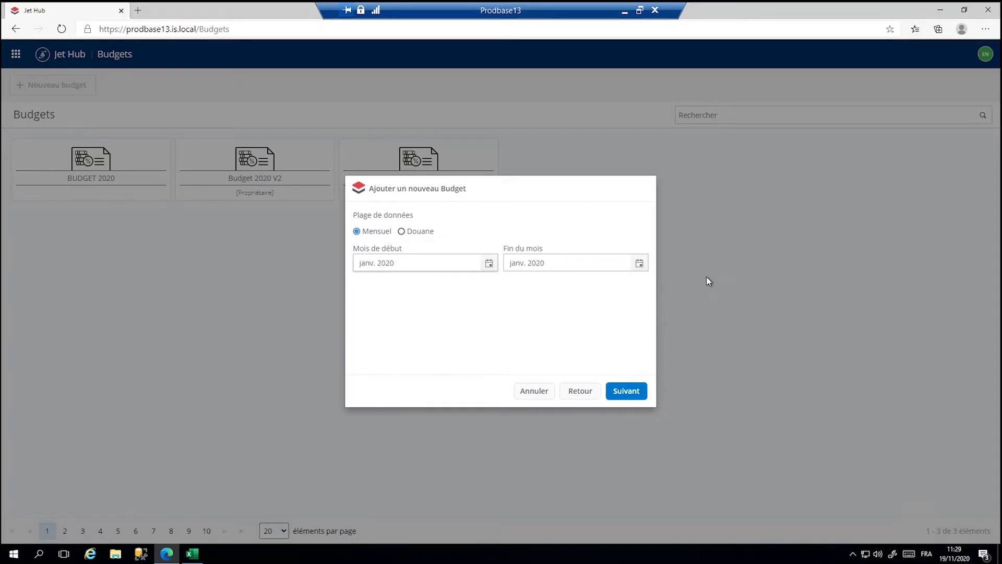
click(638, 263)
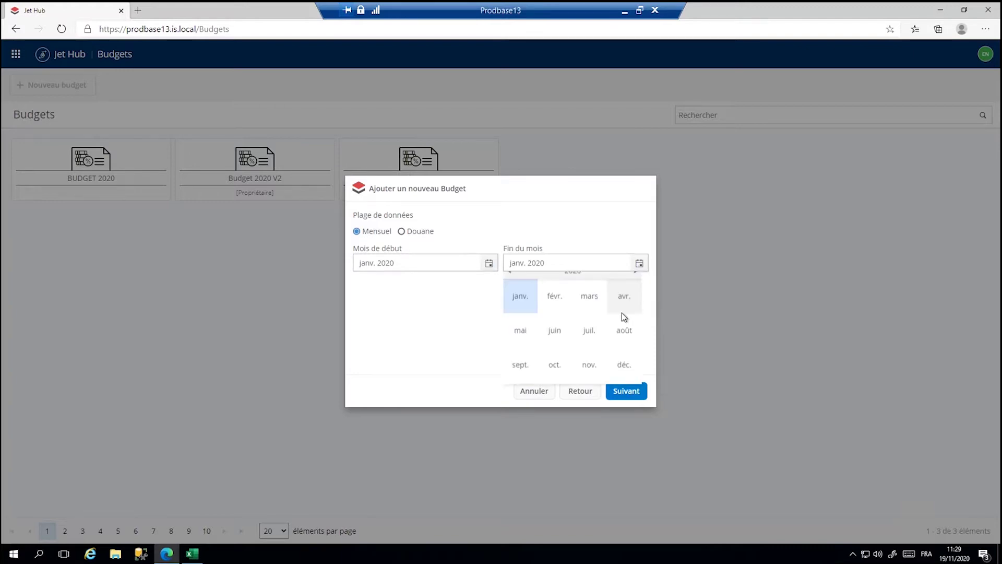
click(621, 375)
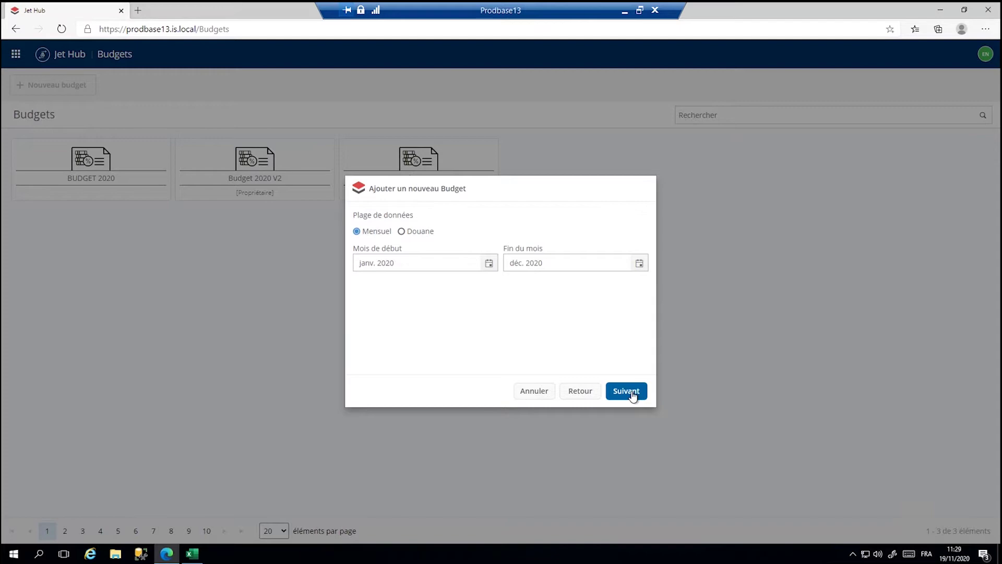
click(632, 395)
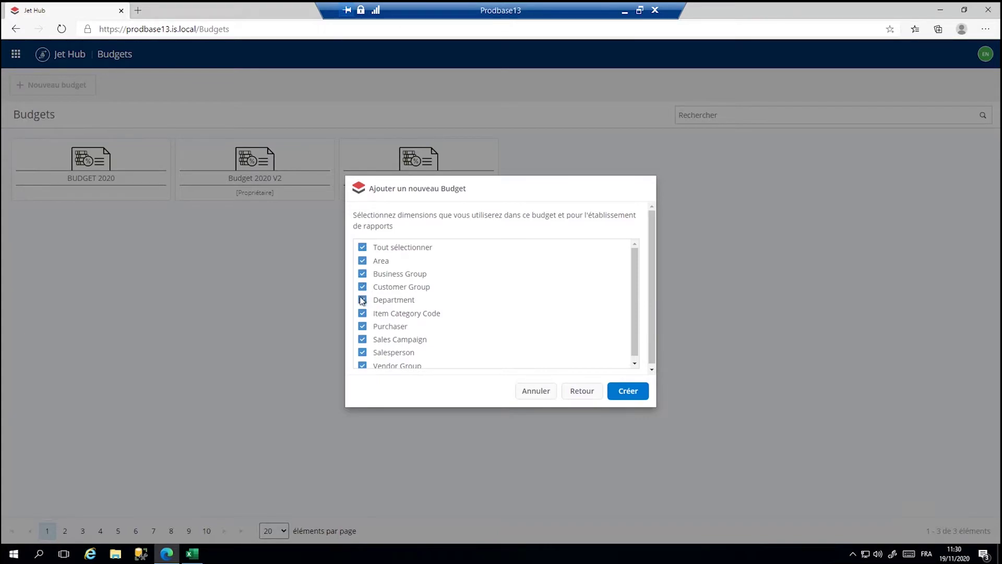
Step: Keep only the Area, Business Group and Department dimensions and create the budget
scroll(365, 358, down, 1)
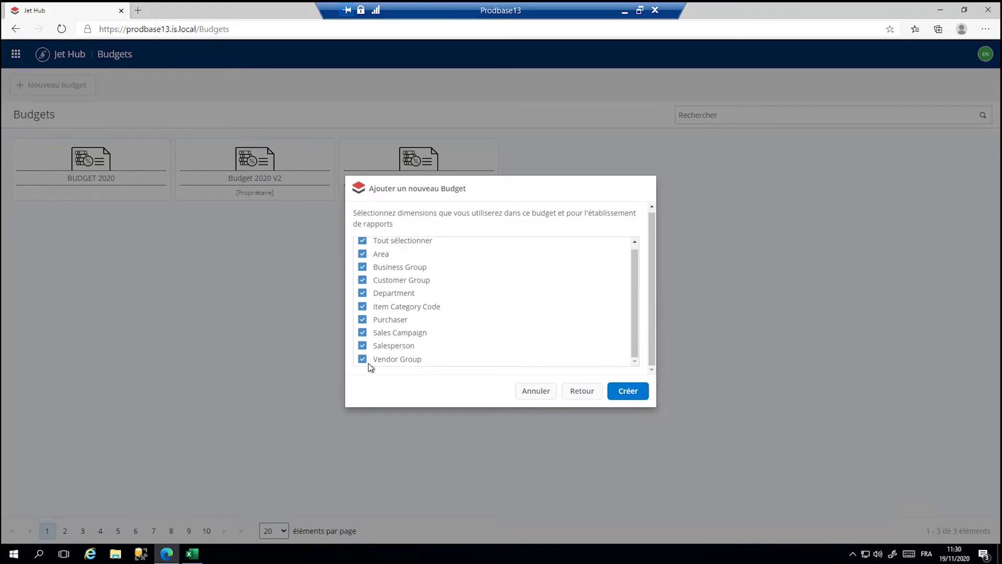
click(362, 361)
click(362, 345)
click(364, 331)
click(362, 319)
click(362, 307)
click(363, 280)
scroll(436, 265, up, 1)
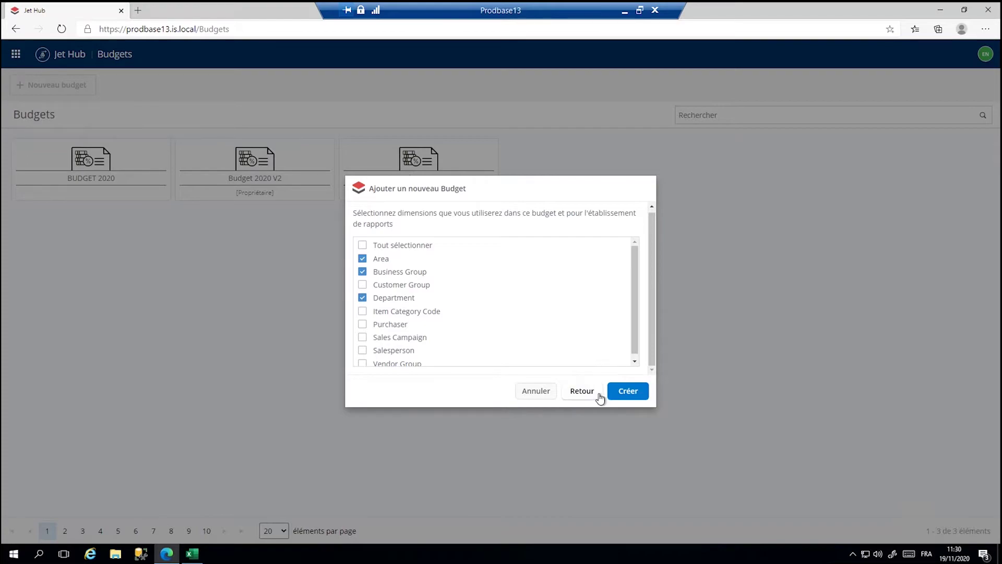
click(627, 396)
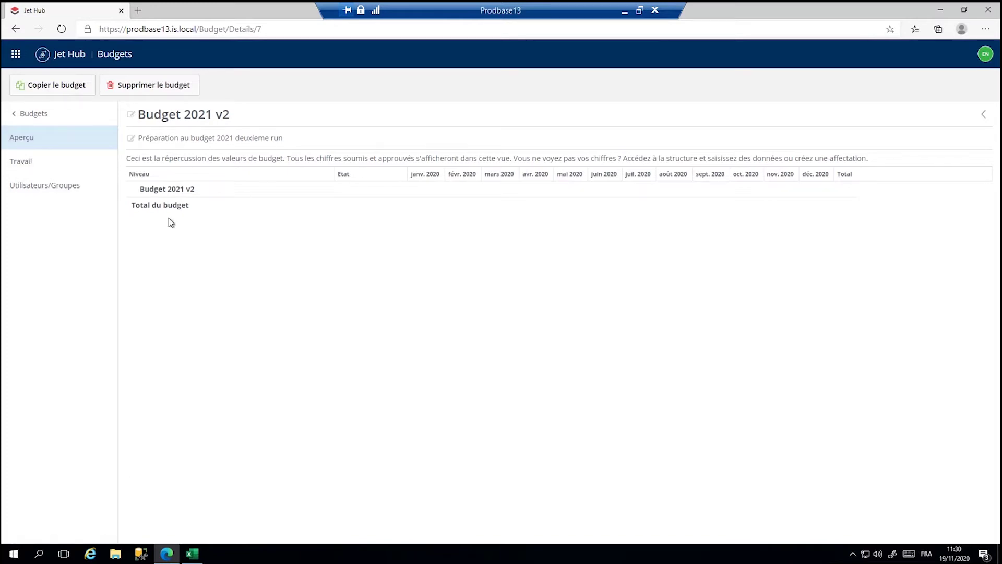
Step: Add the available user to Budget 2021 v2 with budget viewer rights and save the pending changes
click(22, 165)
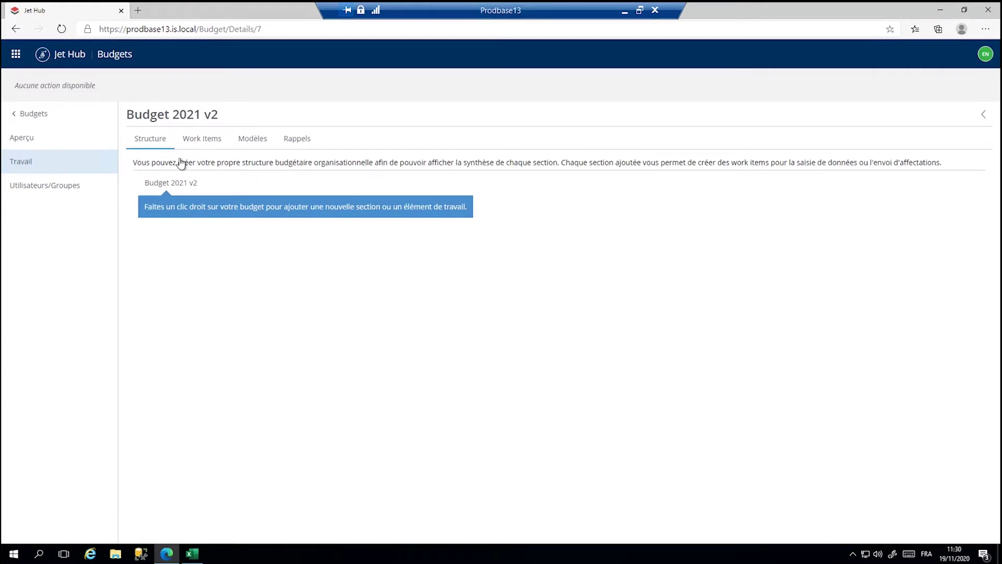
click(34, 193)
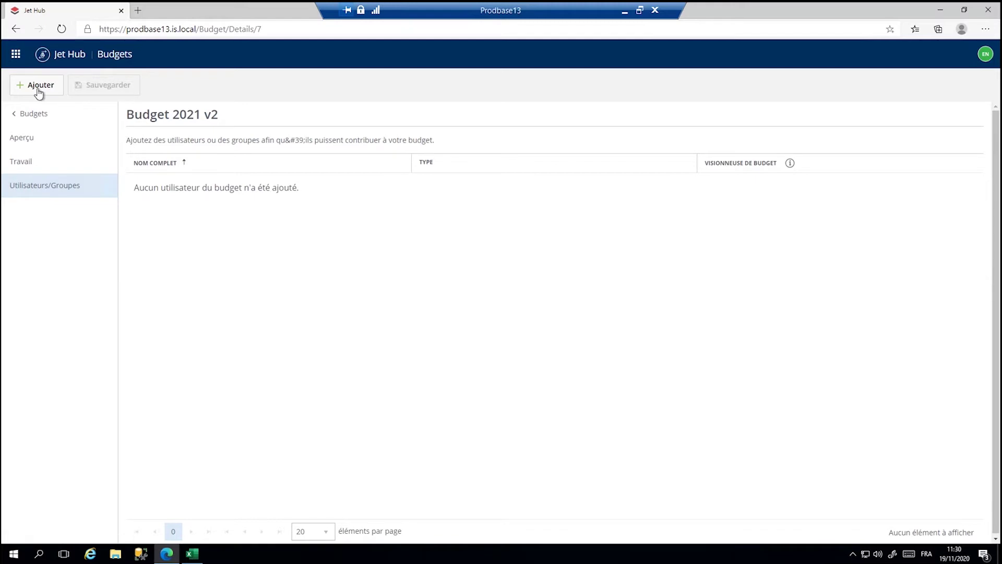
click(38, 89)
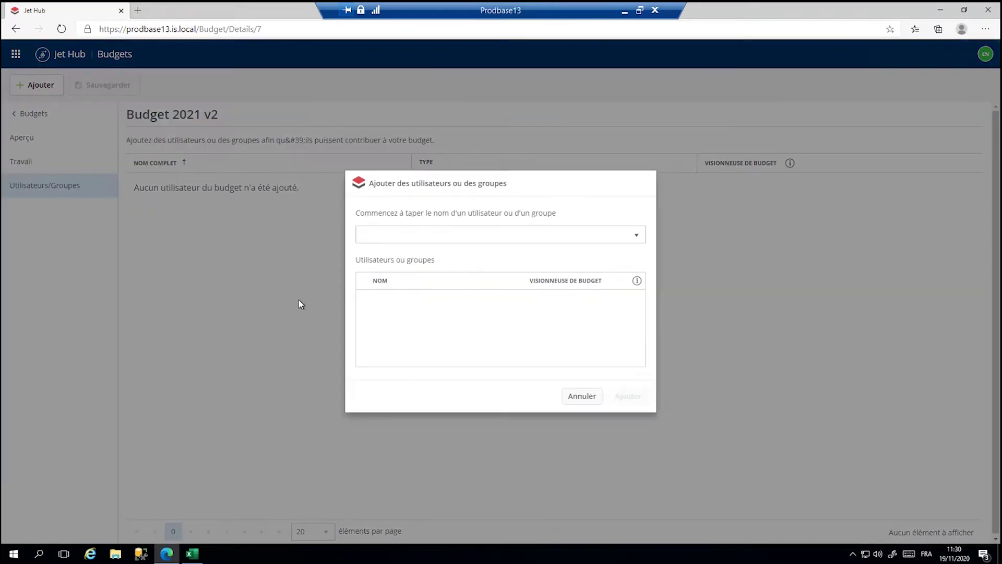
click(434, 231)
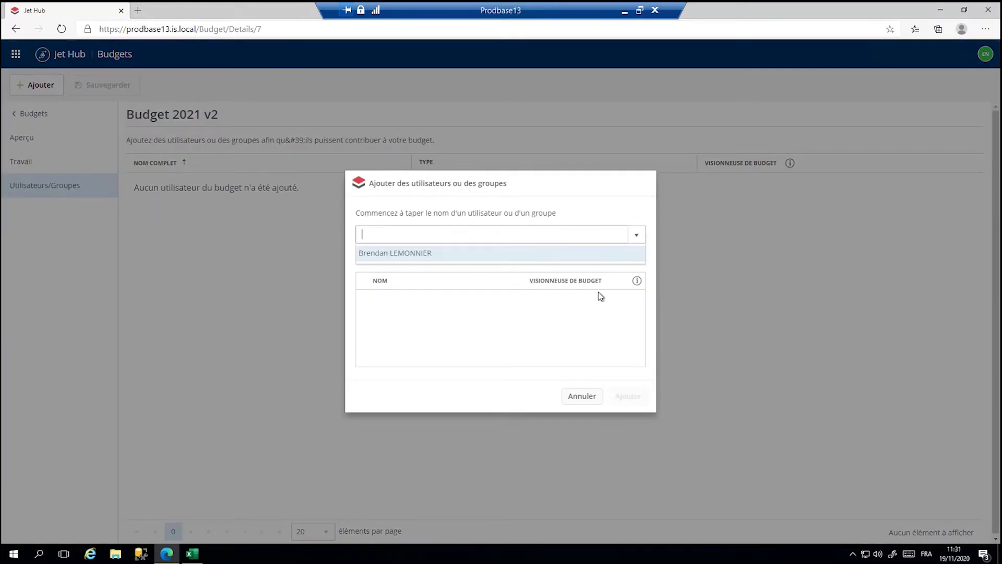
click(517, 259)
click(533, 299)
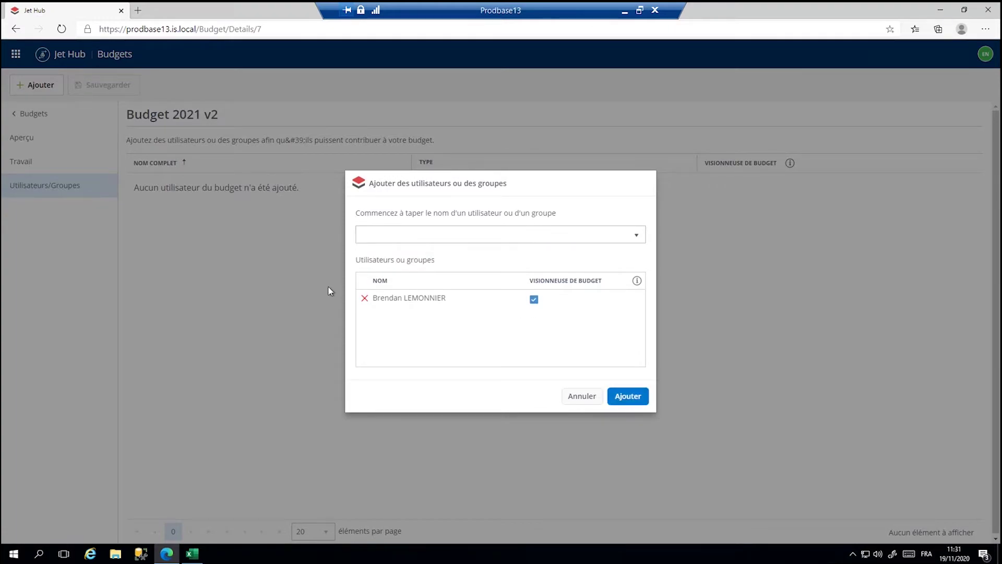
click(630, 398)
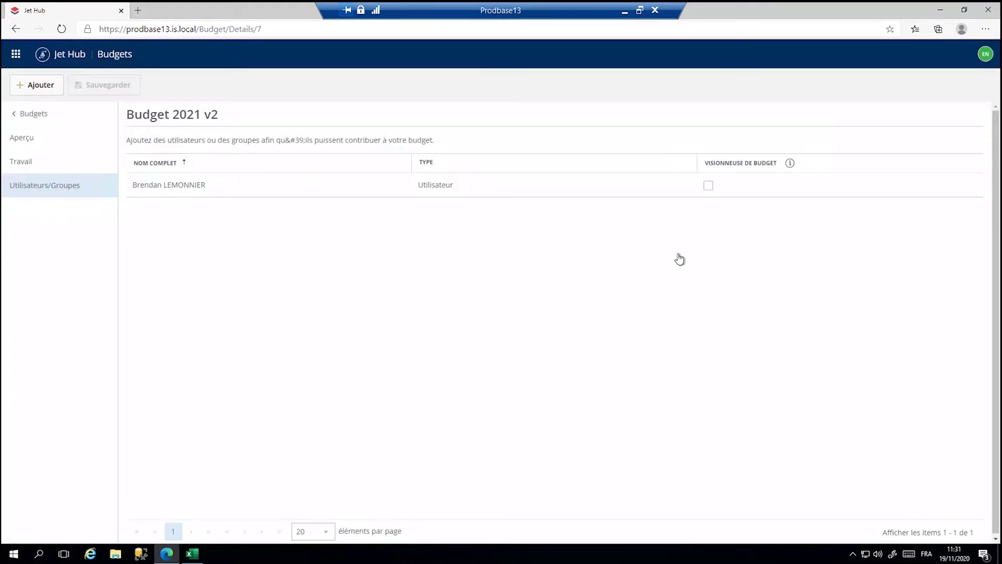
click(708, 185)
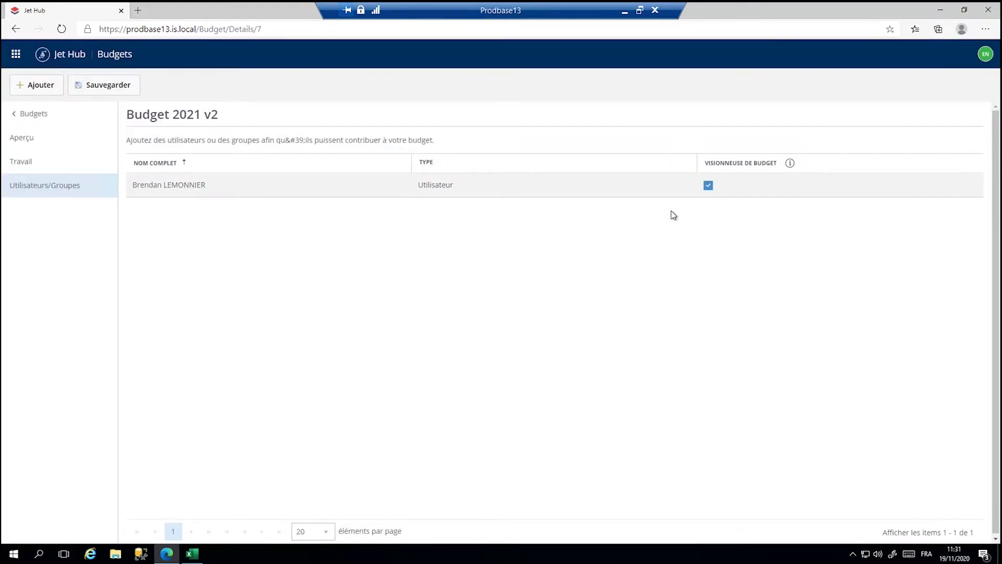
click(34, 166)
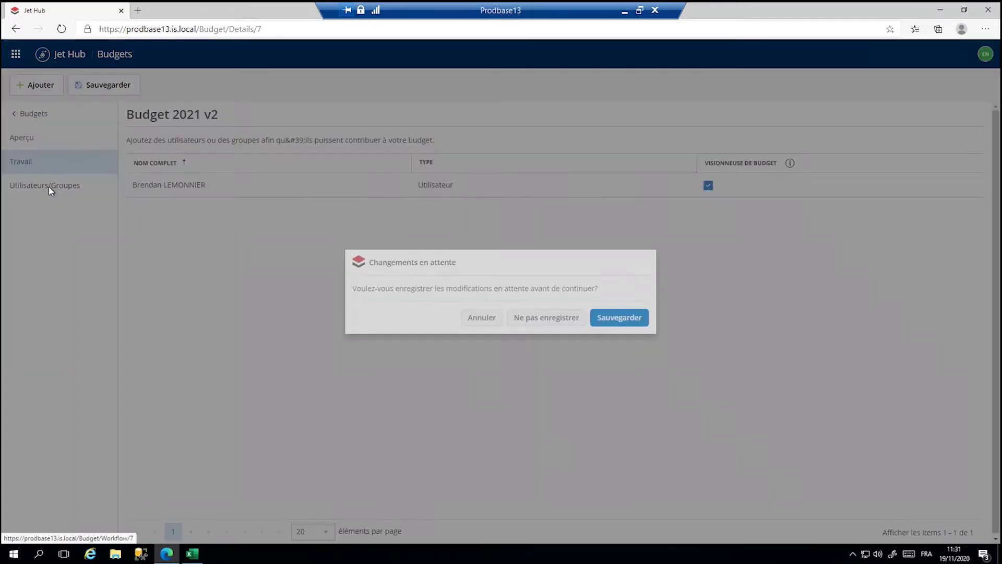
click(610, 318)
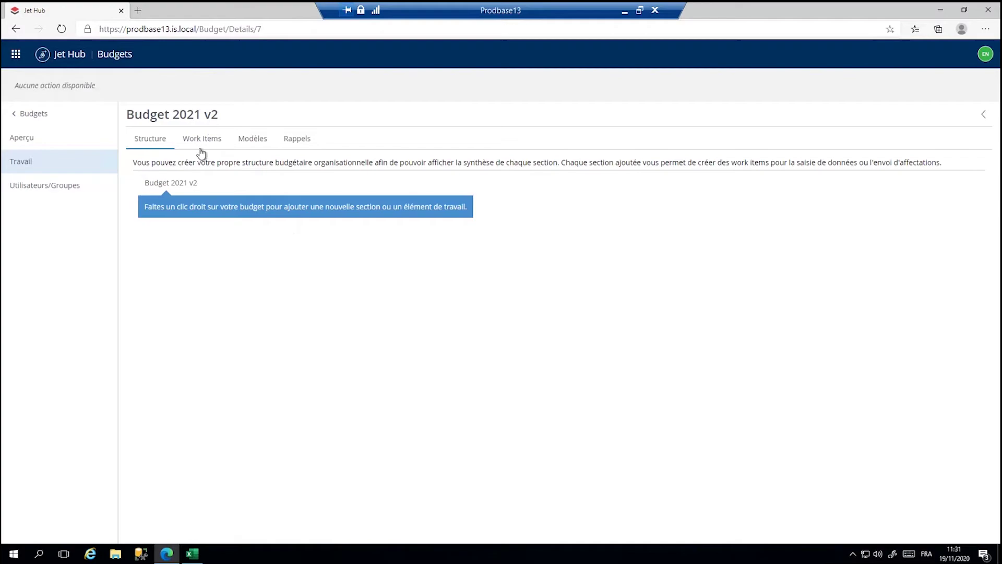
Step: Create a new template named Revenus / Produits in Budget 2021 v2
click(256, 141)
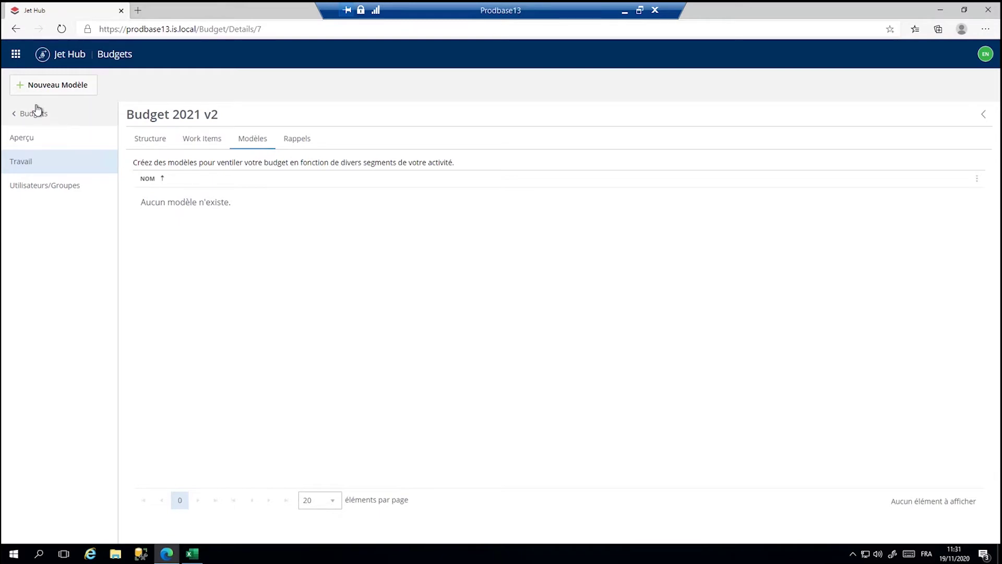
click(42, 89)
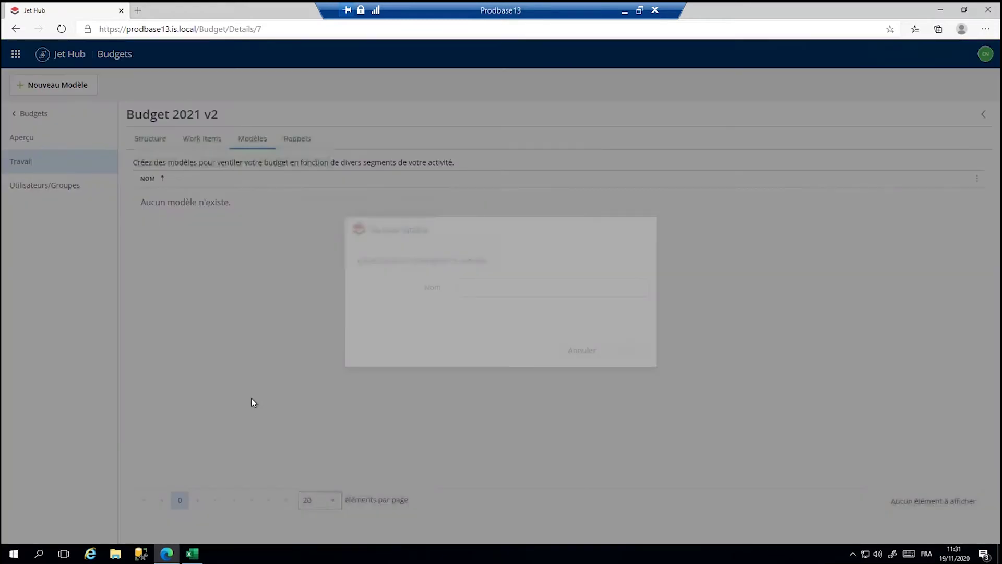
click(474, 287)
text(Revenus /)
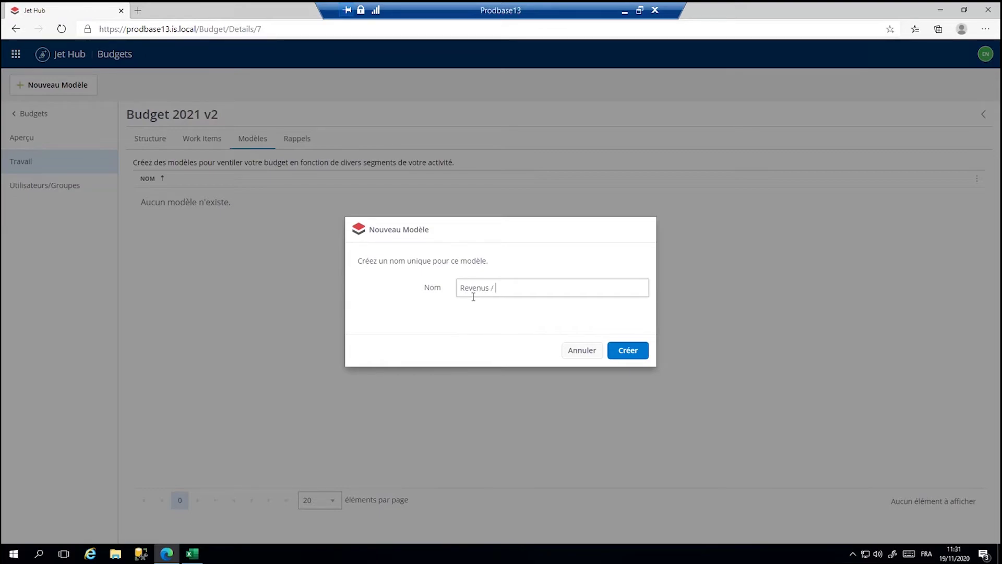
text( Produits)
click(634, 351)
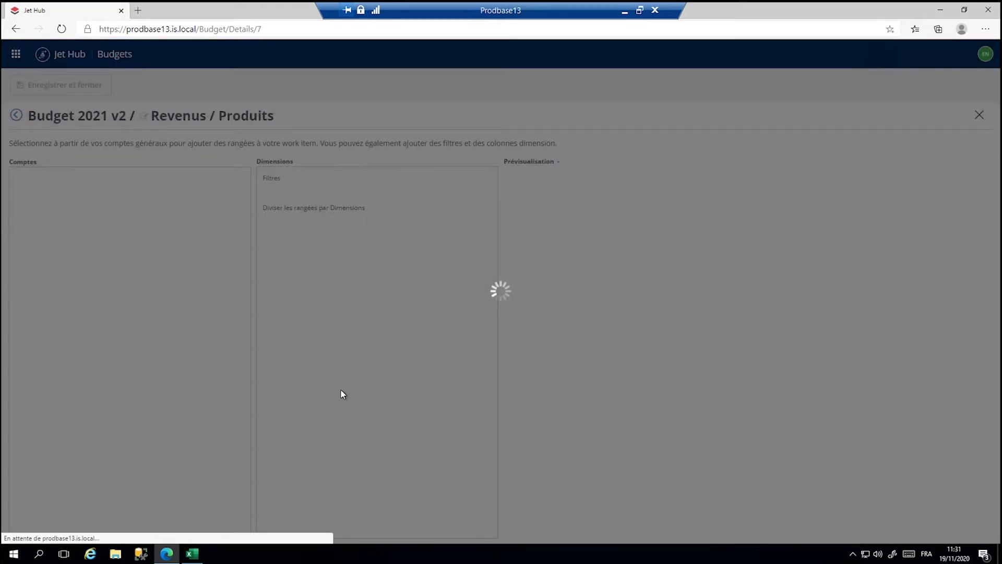
Step: Include all accounts under 40000 - Revenue in the Revenus / Produits template
scroll(100, 290, down, 10)
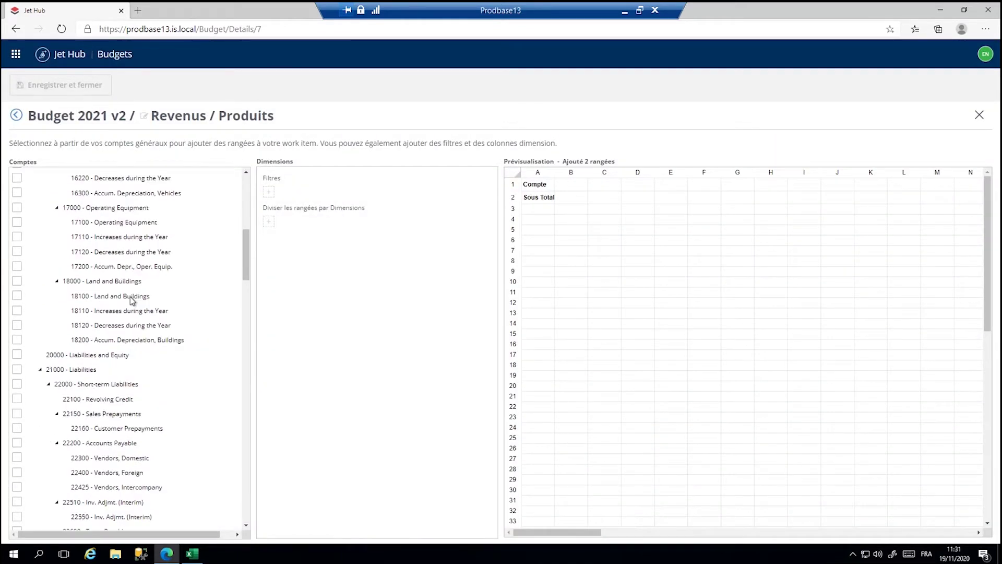
scroll(49, 389, down, 2)
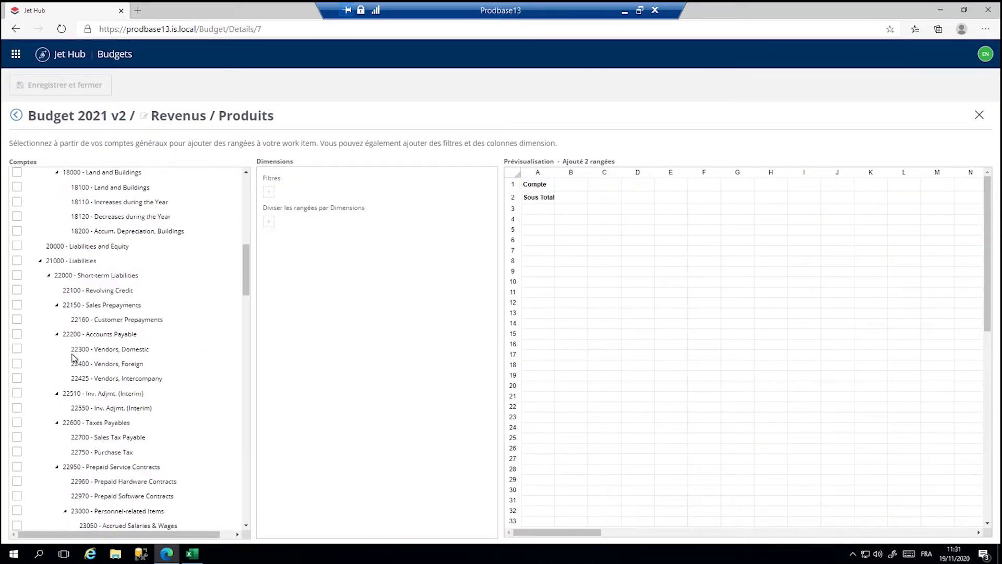
scroll(59, 308, down, 10)
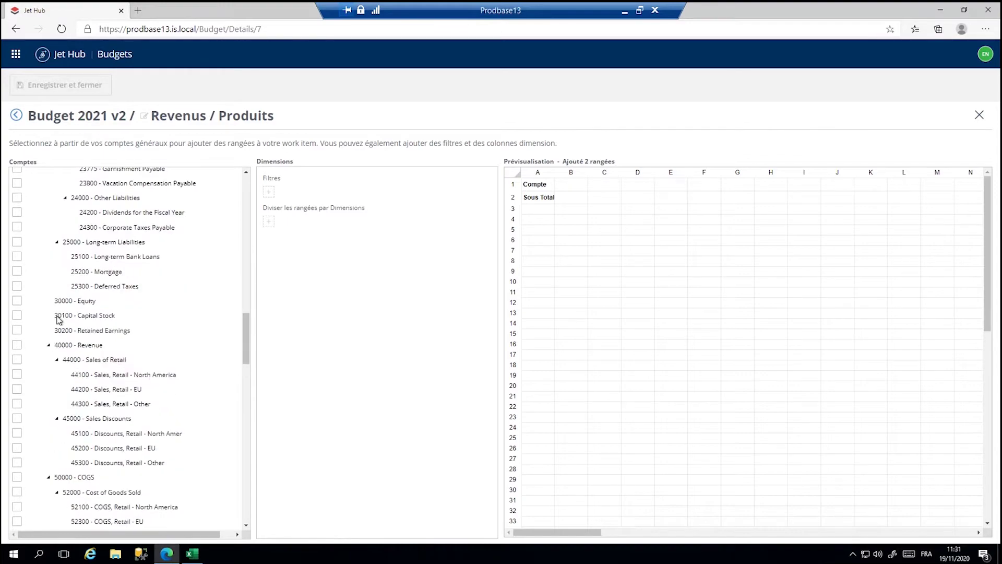
click(19, 348)
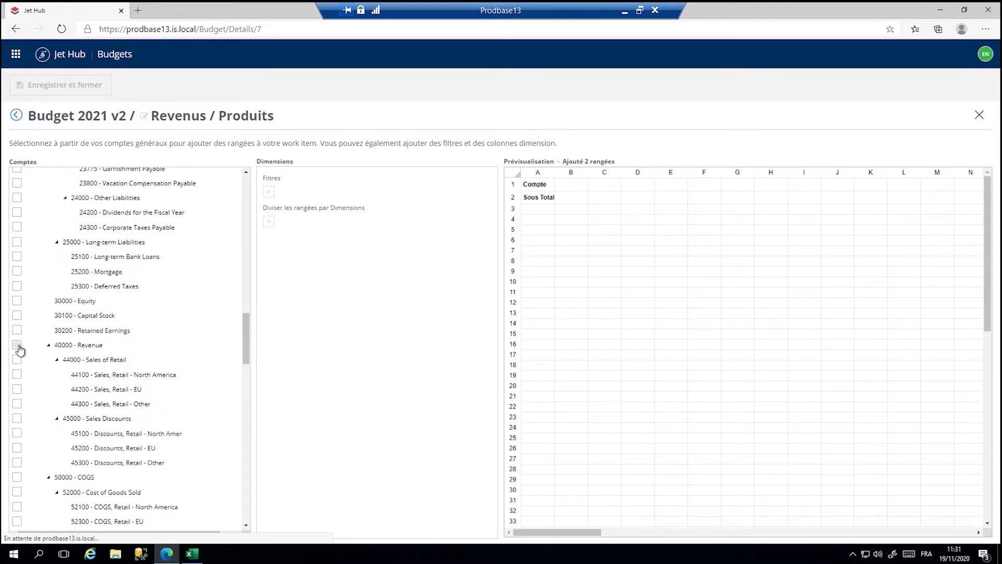
Step: Split the template's rows by the Business Group dimension with all its values, and save and close the template
click(269, 223)
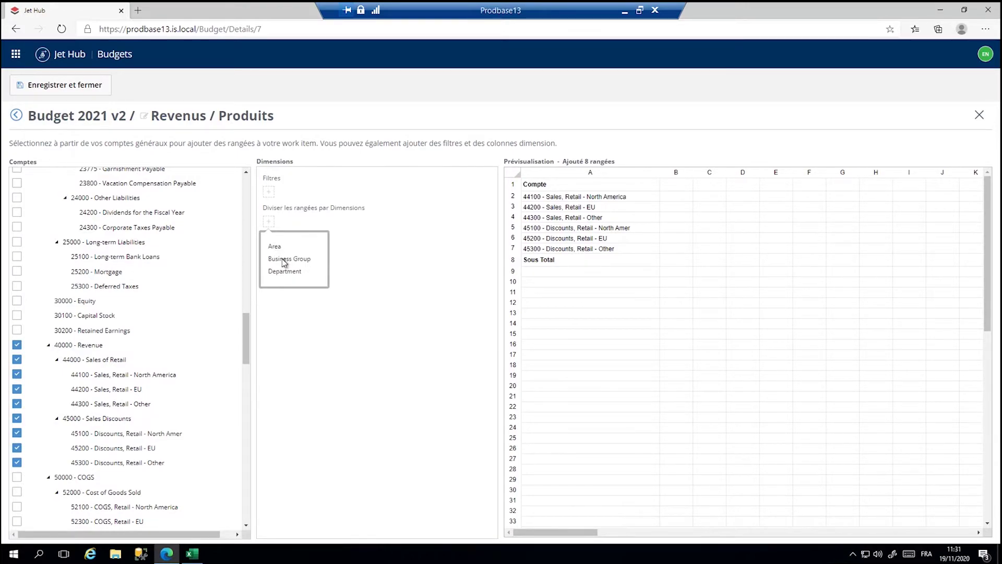
click(285, 259)
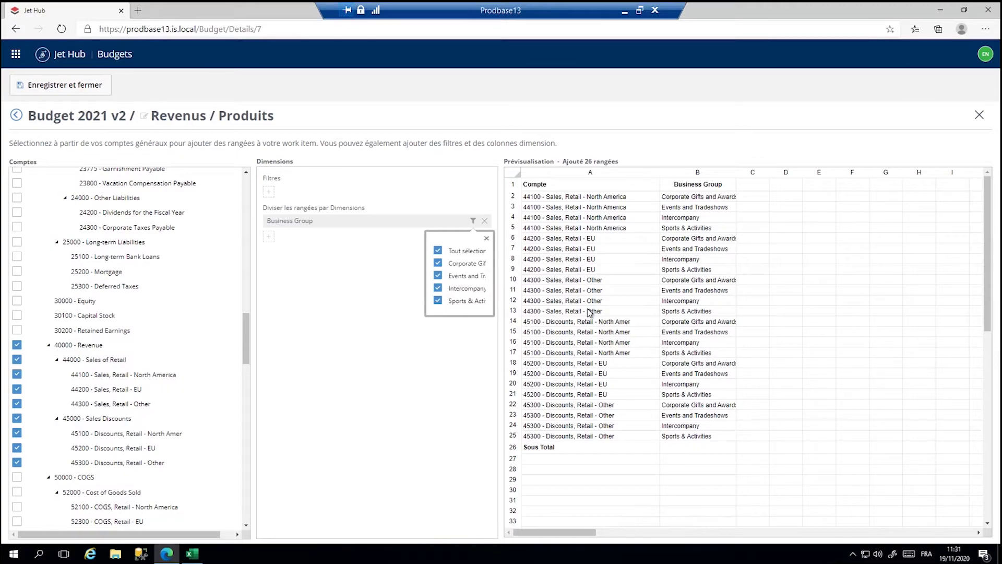
click(52, 89)
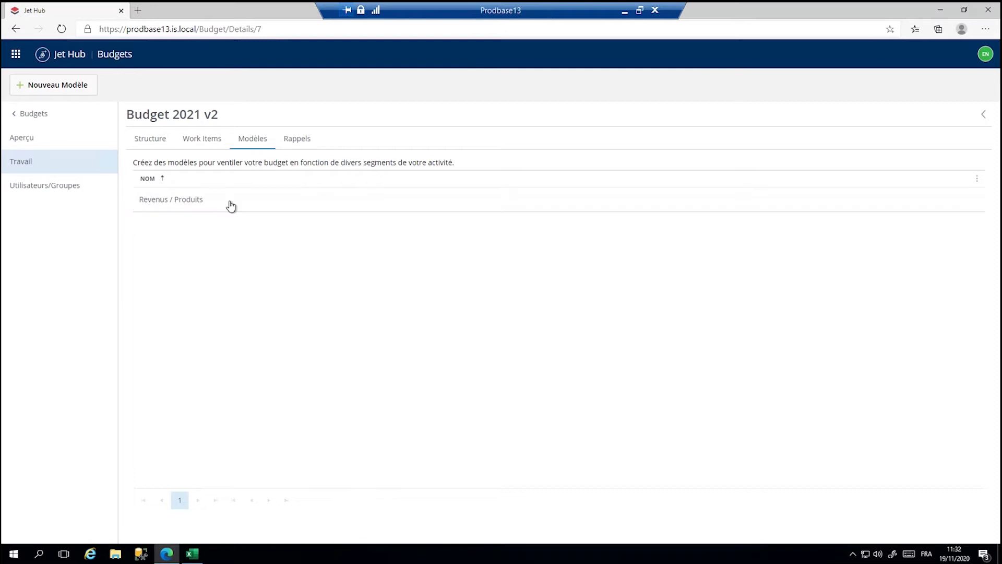
Step: Create a work item for own data entry named Revenus UK, based on the Revenus / Produits template
click(203, 145)
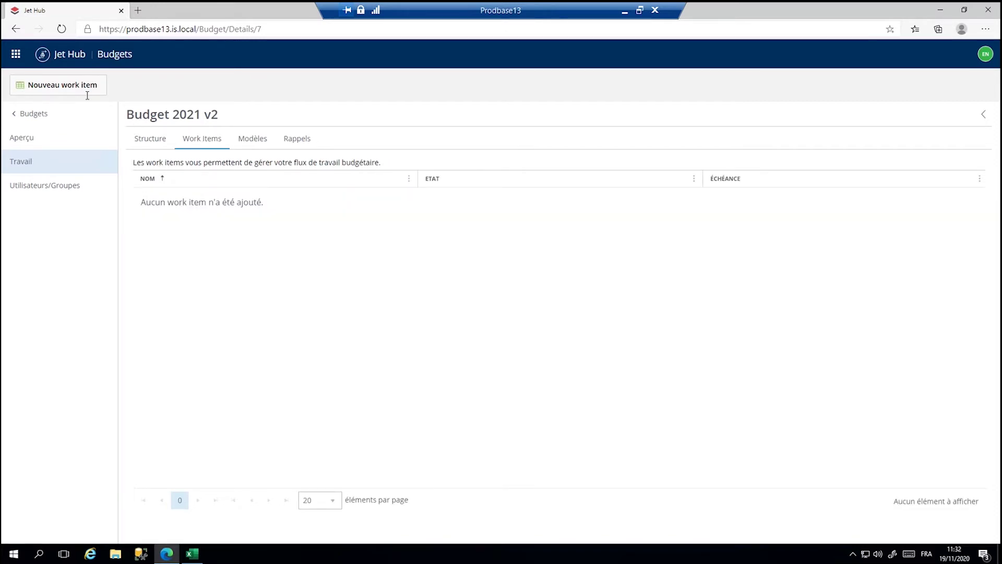
click(52, 88)
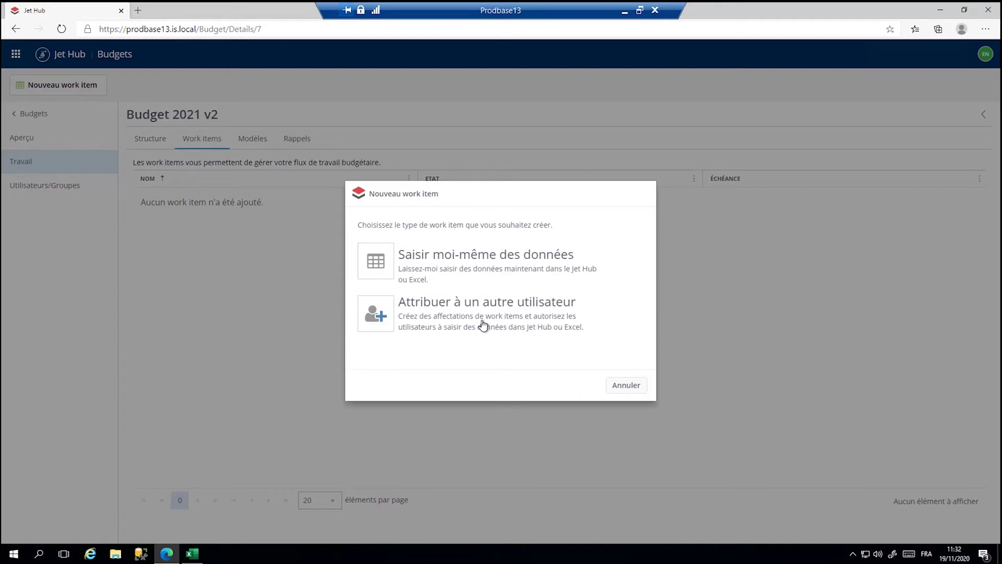
click(381, 261)
click(613, 251)
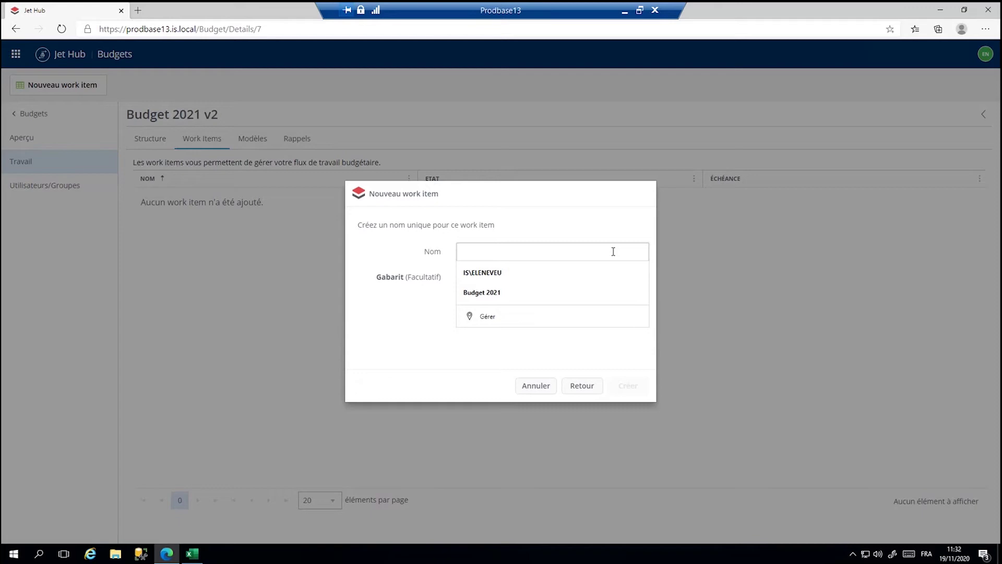
text(R)
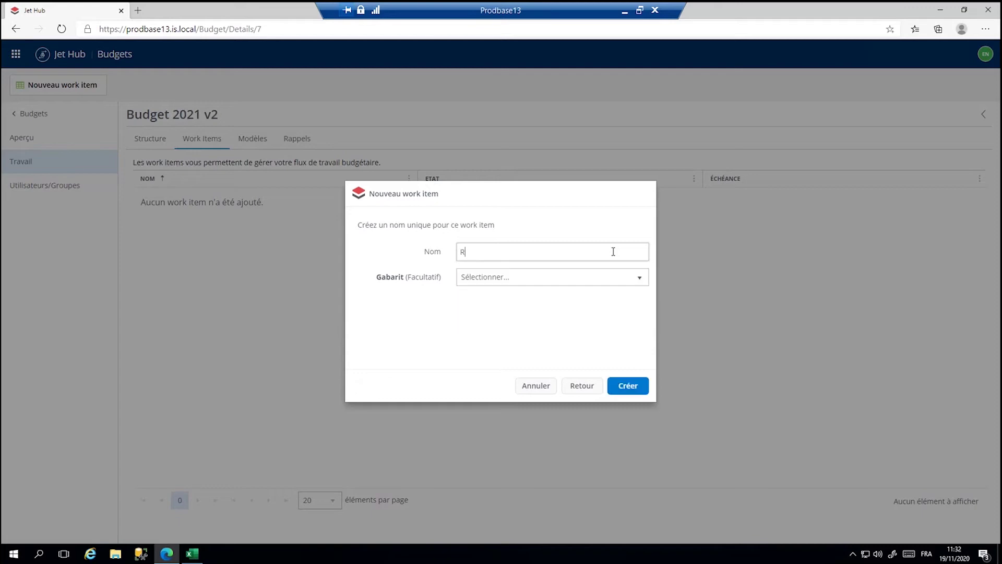
text(ebvenus UK)
click(598, 277)
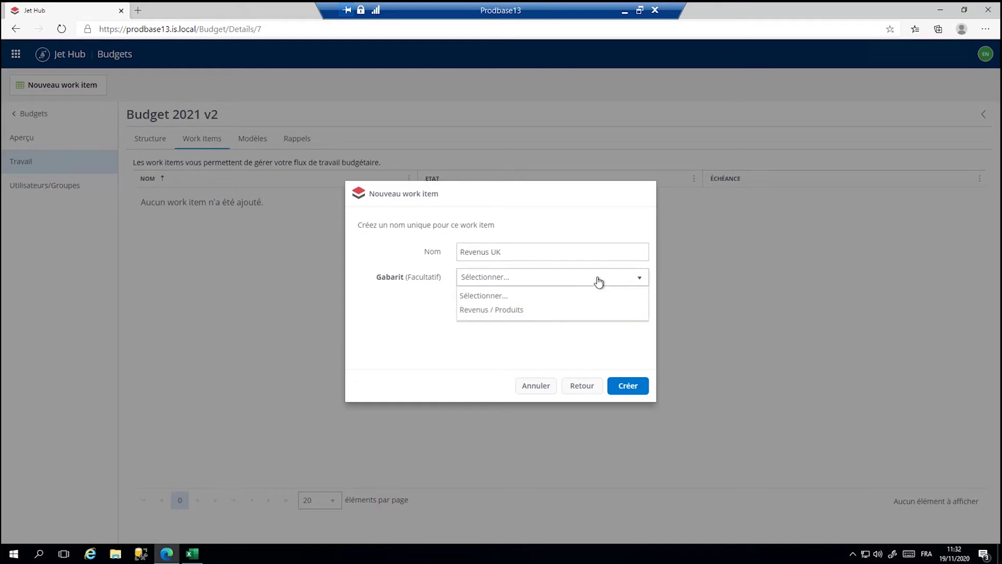
click(527, 313)
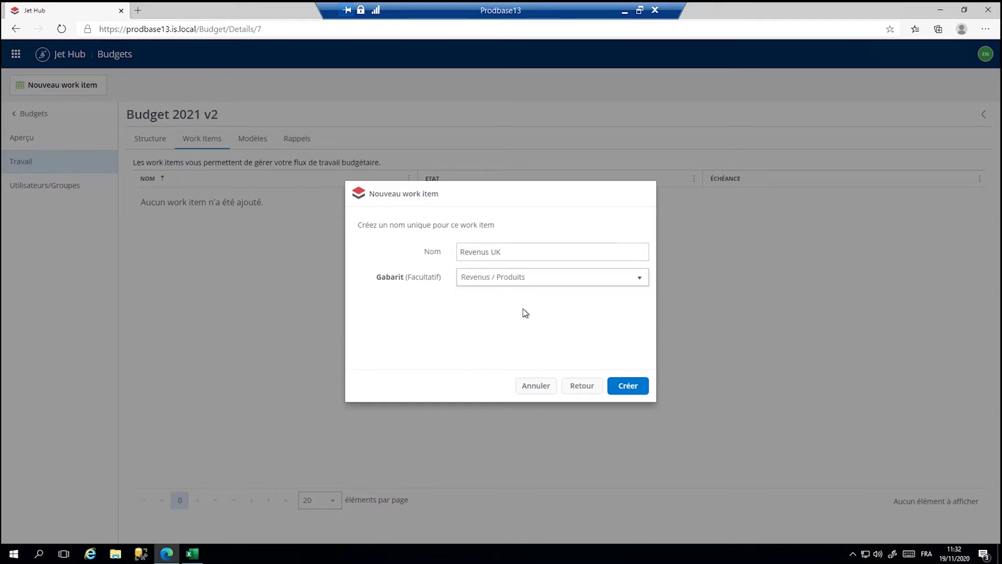
click(621, 391)
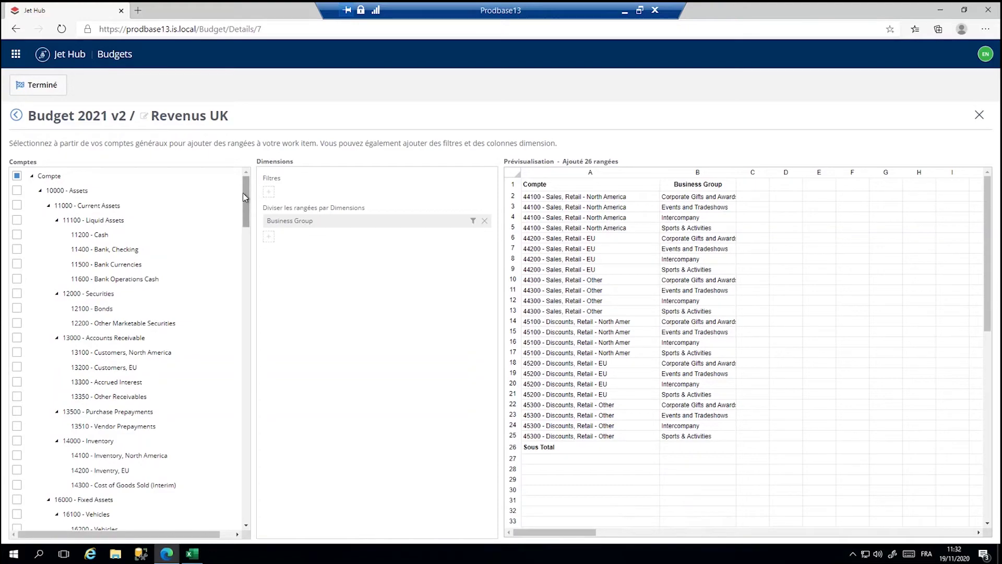
Step: Keep only account 44200 - Sales, Retail - EU in the work item, and finish it with online data entry
drag(243, 192, 230, 340)
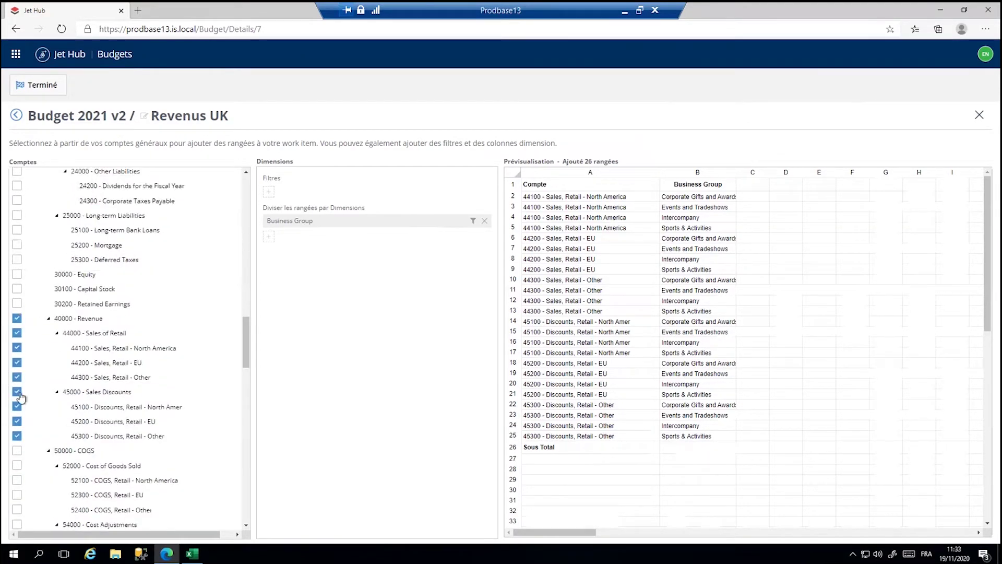
click(18, 394)
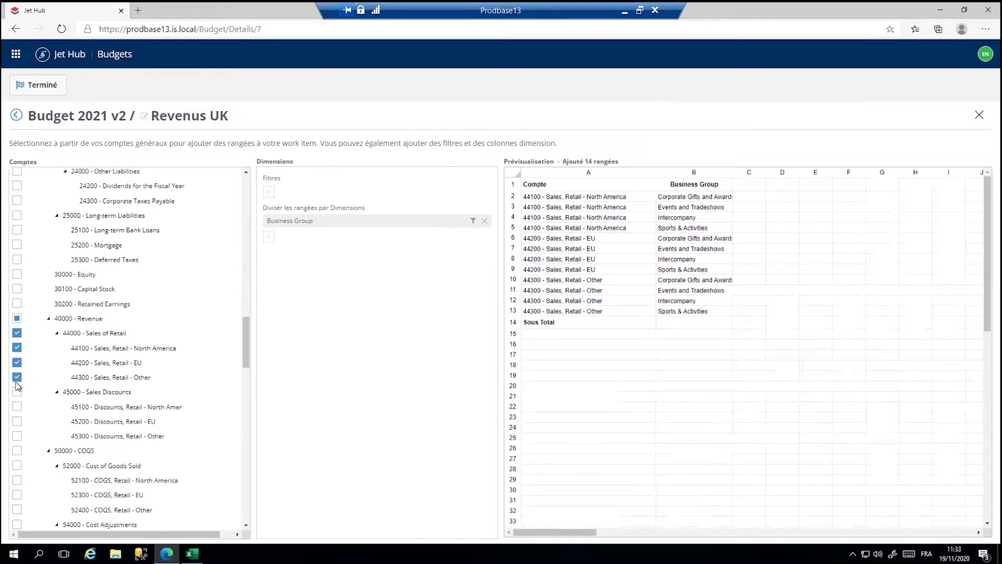
click(17, 377)
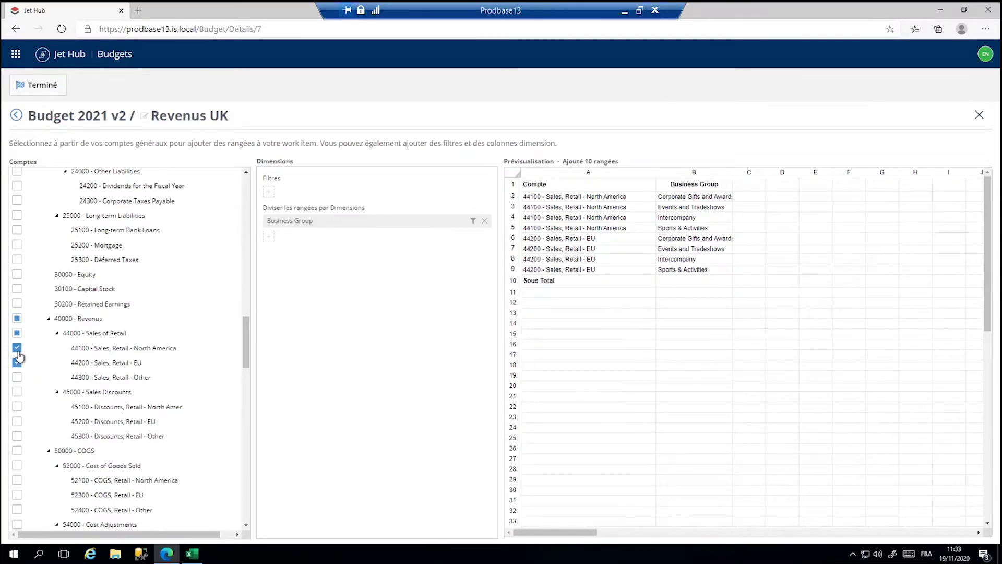
click(18, 349)
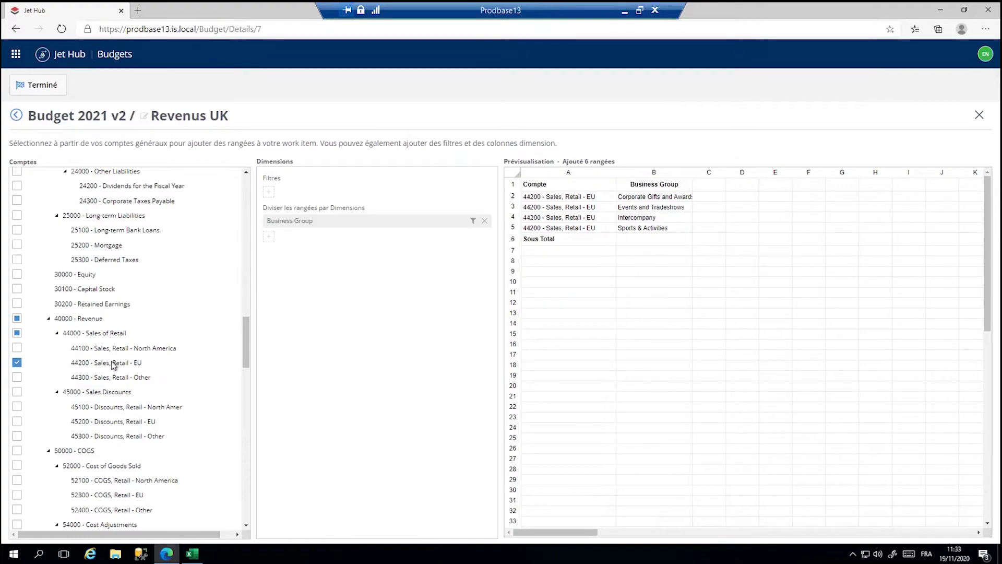
click(36, 92)
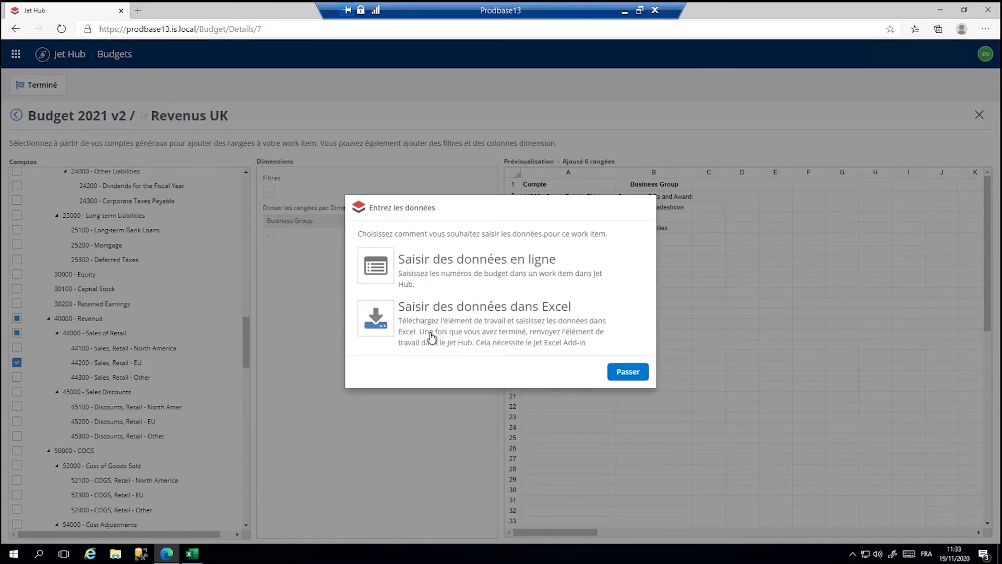
click(377, 271)
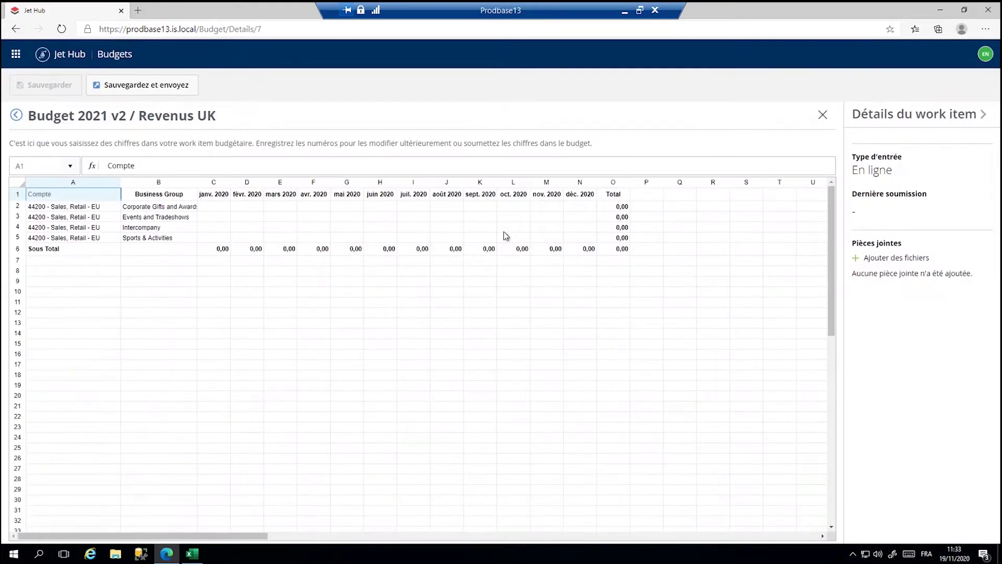
Step: Enter 1000 for every month of 2020 in the Corporate Gifts and Awards, Events and Tradeshows, and Intercompany rows
click(211, 206)
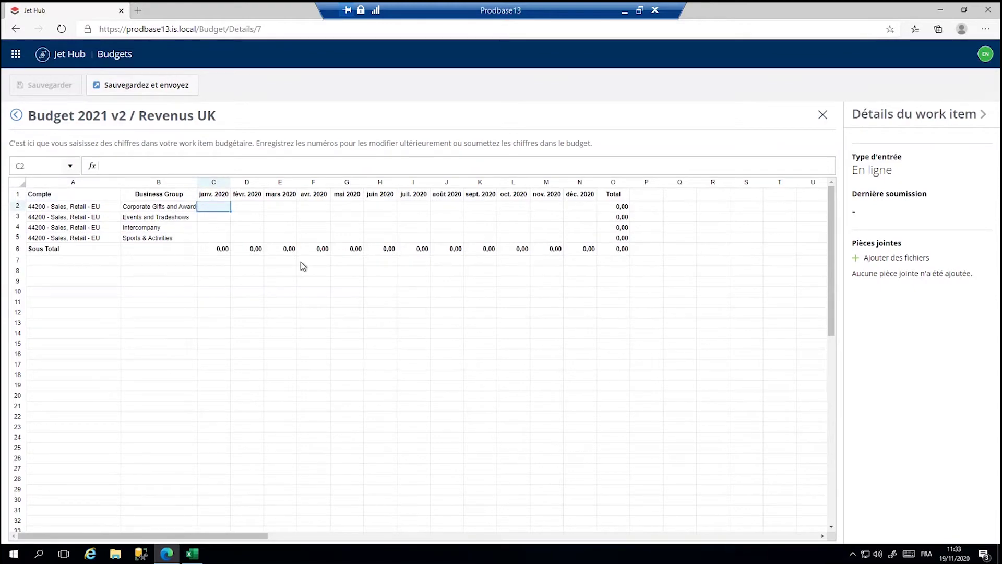
text(1000)
key(Return)
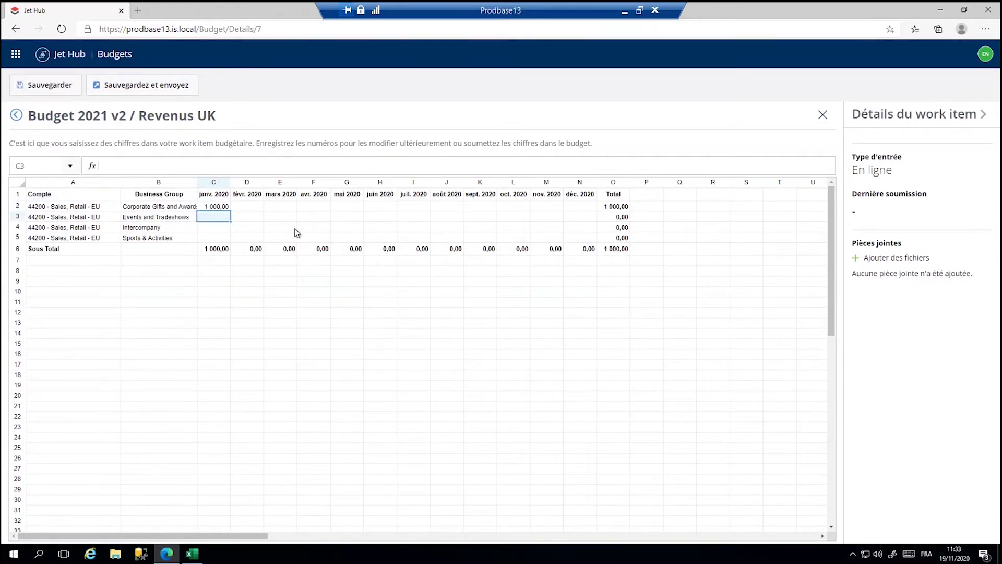
click(223, 206)
drag(230, 211, 534, 233)
click(385, 227)
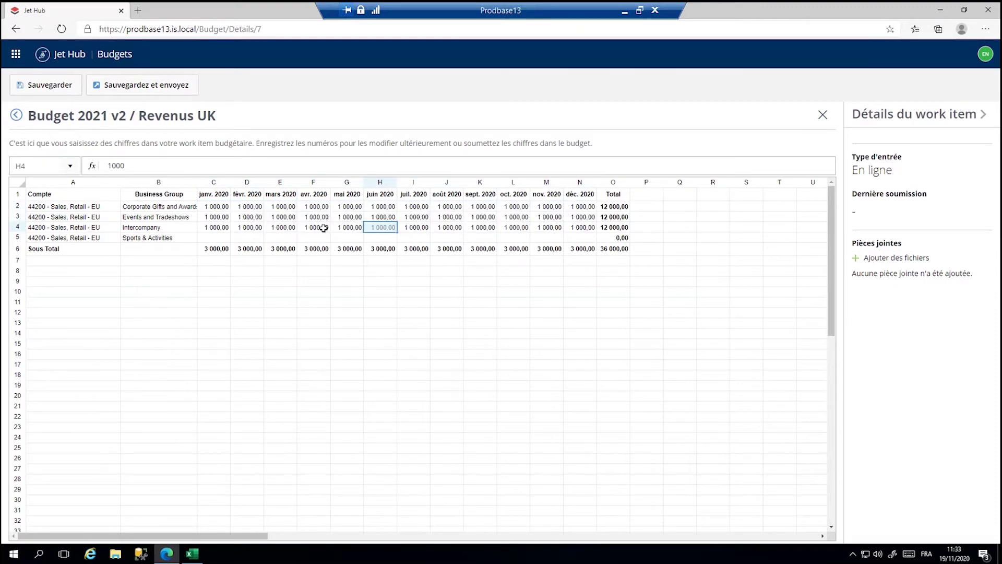
Step: Try to enter a formula in the July 2020 cell of the Sports & Activities row and clear the cell
click(420, 239)
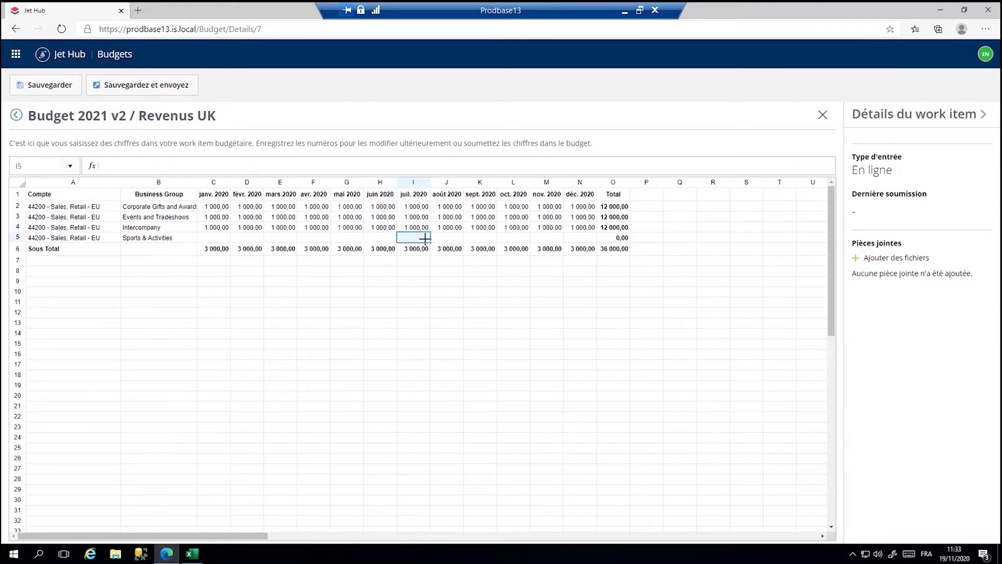
text(=)
key(Up)
key(Down)
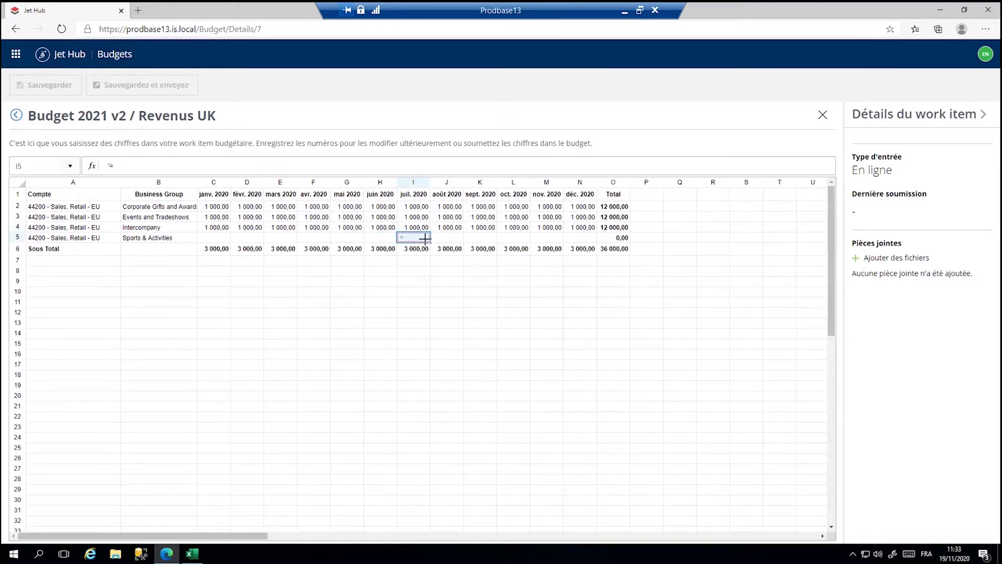
key(Delete)
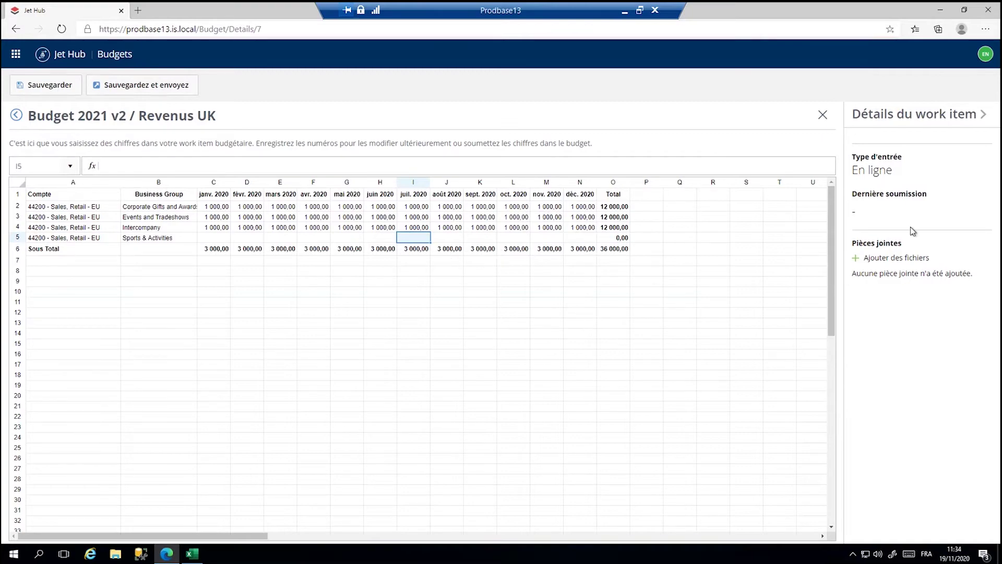
click(872, 264)
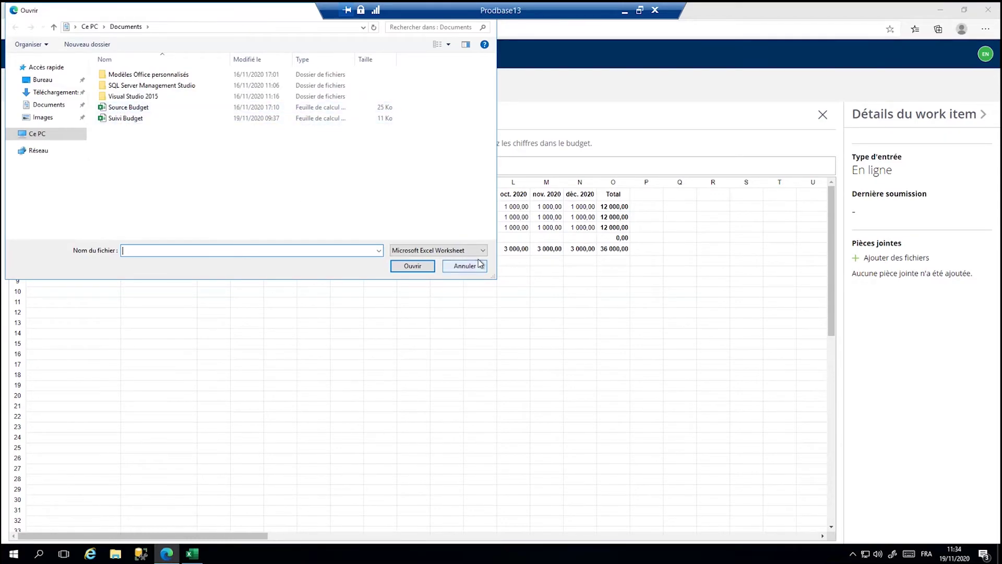
click(137, 107)
click(412, 266)
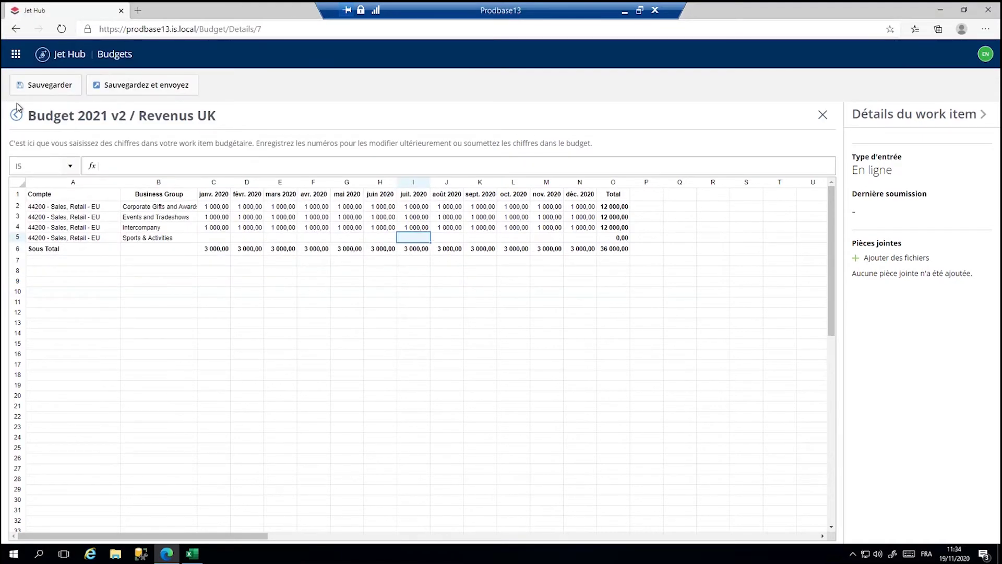
Step: Save the entered figures and select the Revenus UK work item in the budget's work item list
click(57, 92)
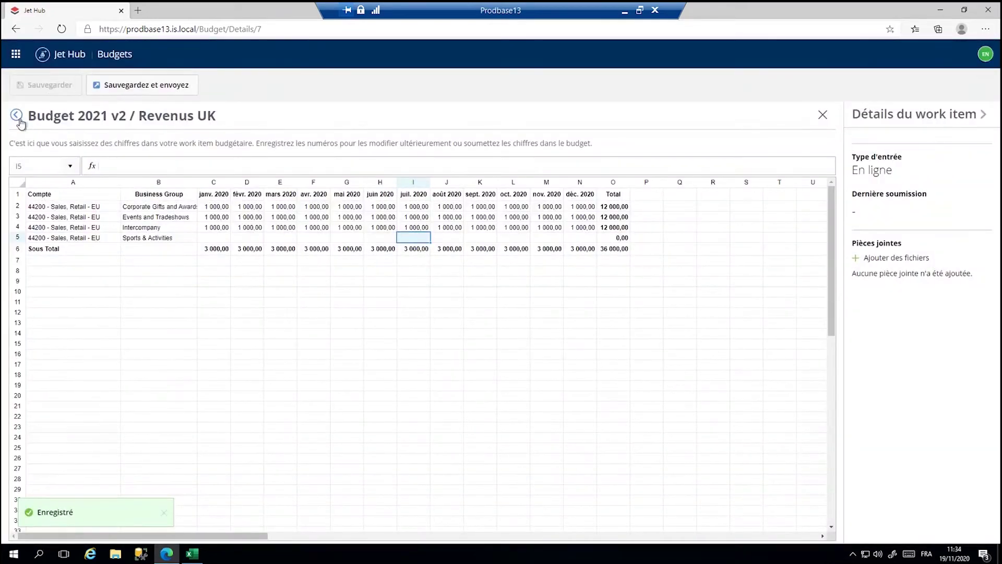
click(17, 116)
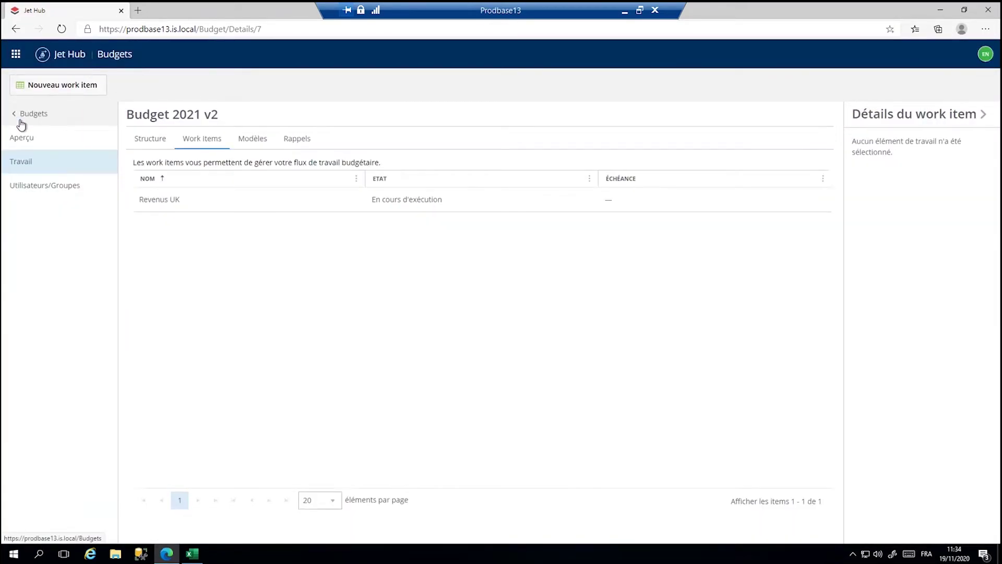
click(392, 209)
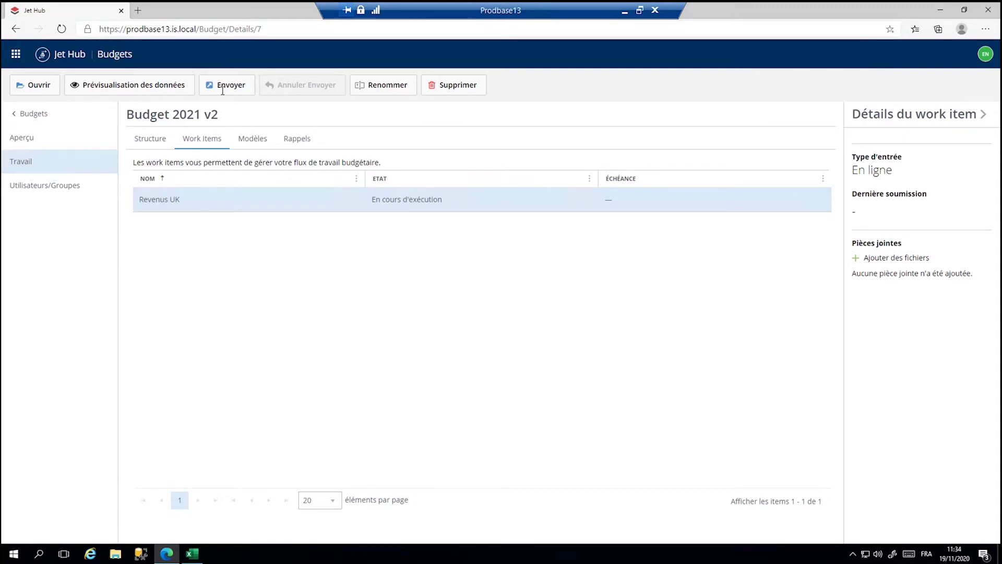
Step: Submit the Revenus UK work item of Budget 2021 v2, checking the budget overview before and after
click(152, 140)
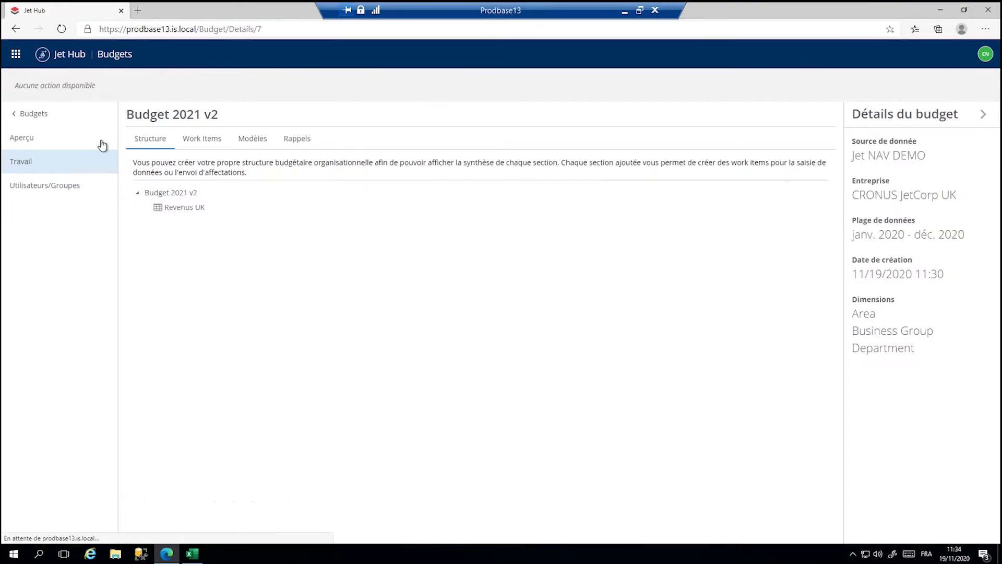
click(43, 141)
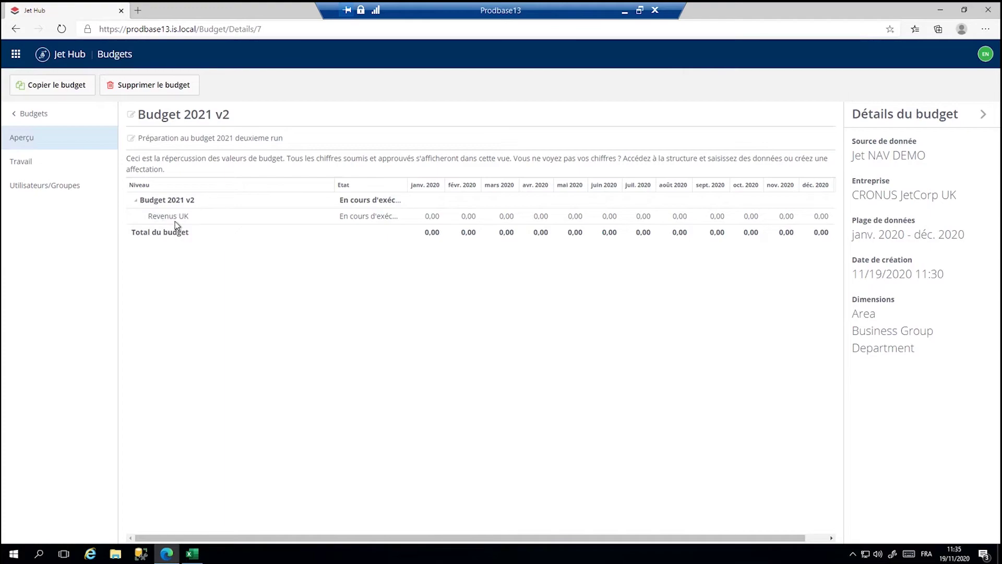
click(29, 166)
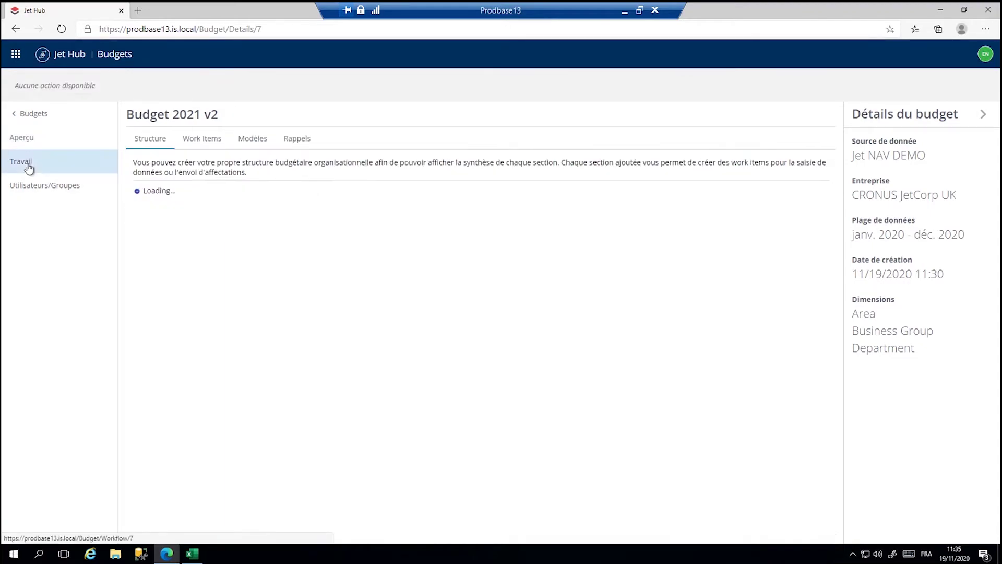
click(208, 139)
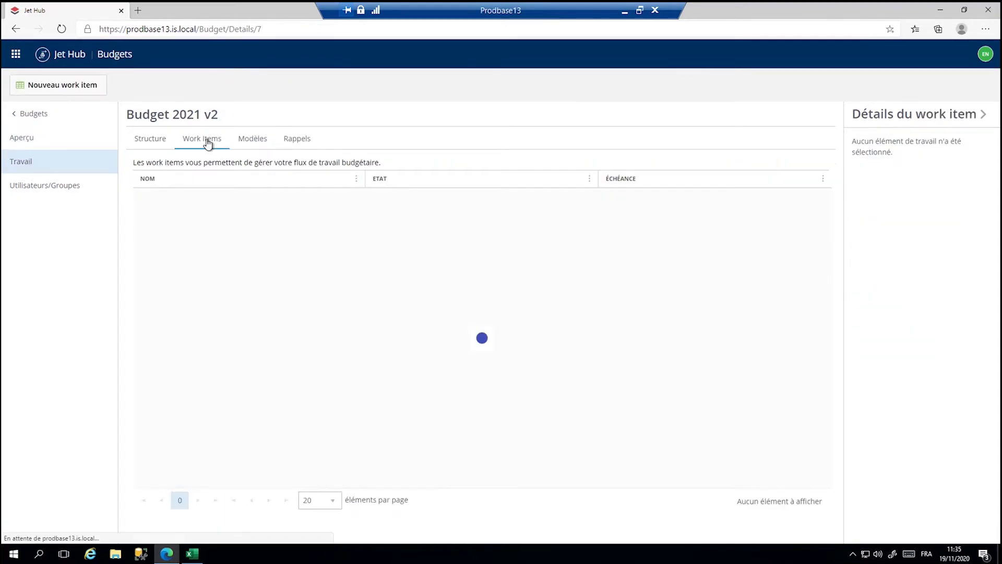
click(155, 205)
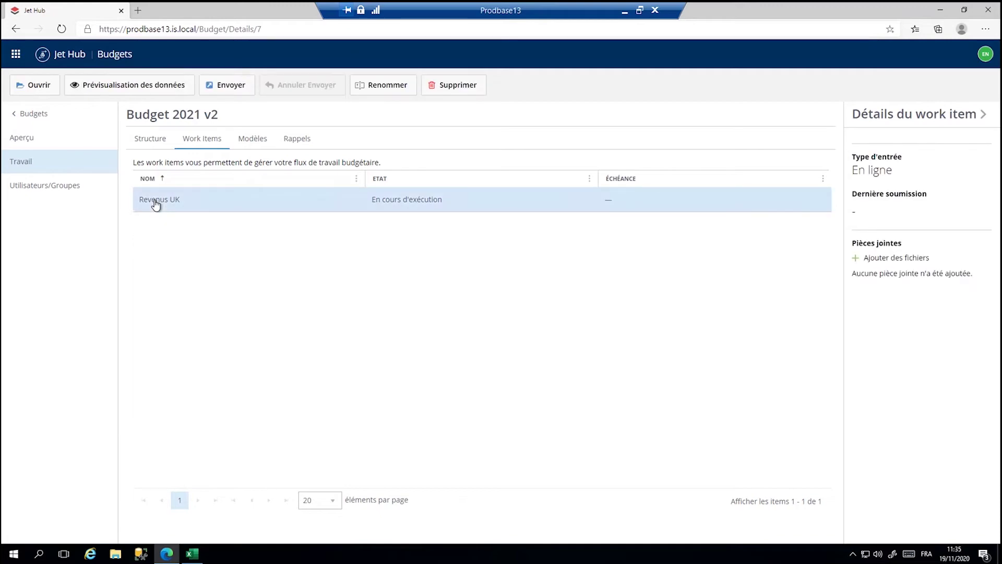
click(216, 89)
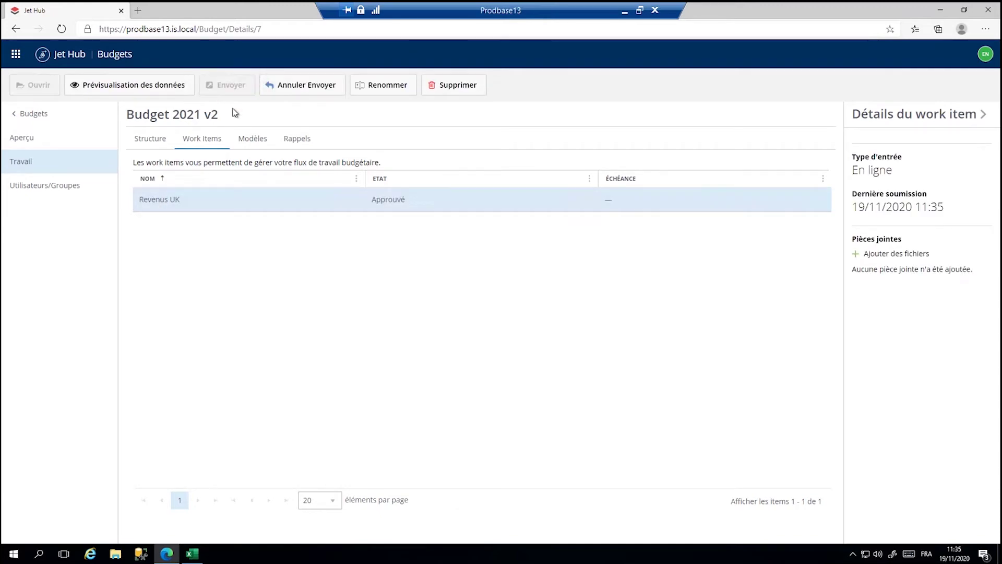
click(31, 138)
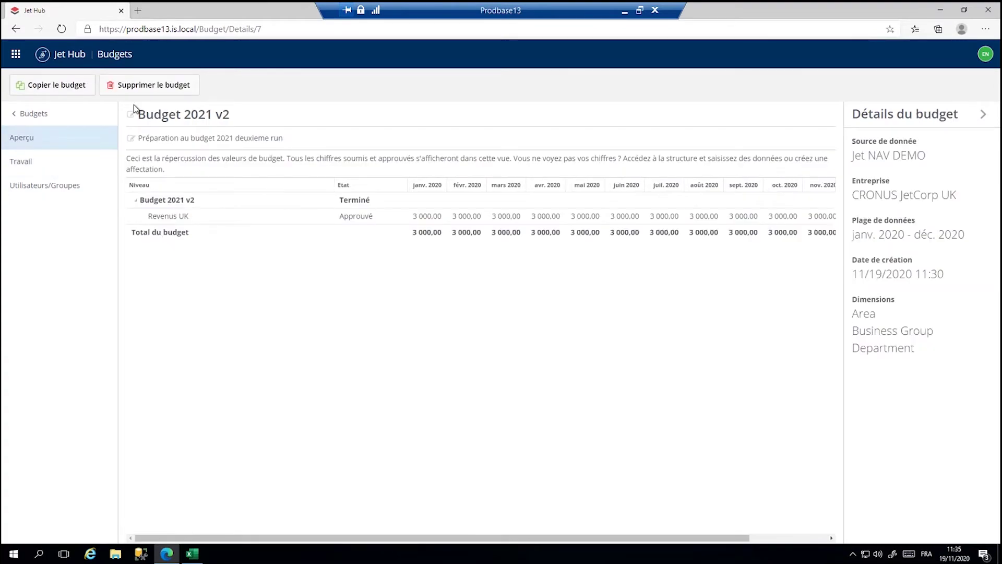
Step: Create a work item named Charges IT for entering the data oneself, without choosing a template
click(22, 165)
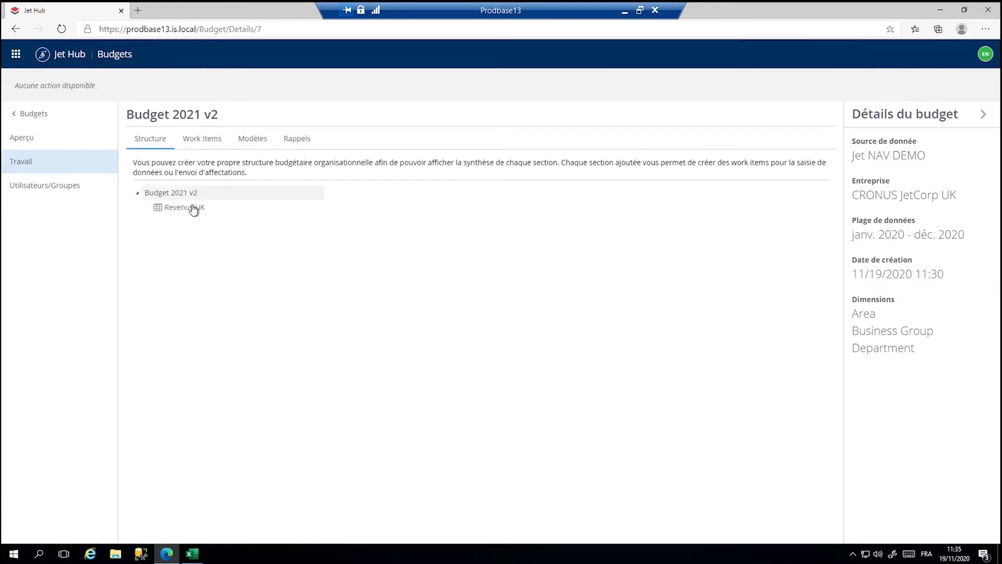
click(183, 144)
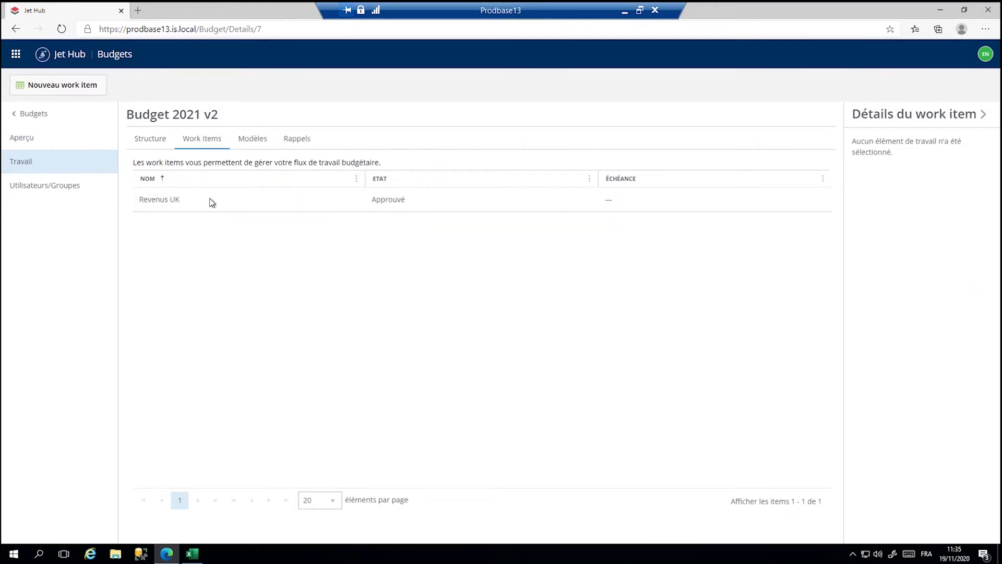
click(69, 91)
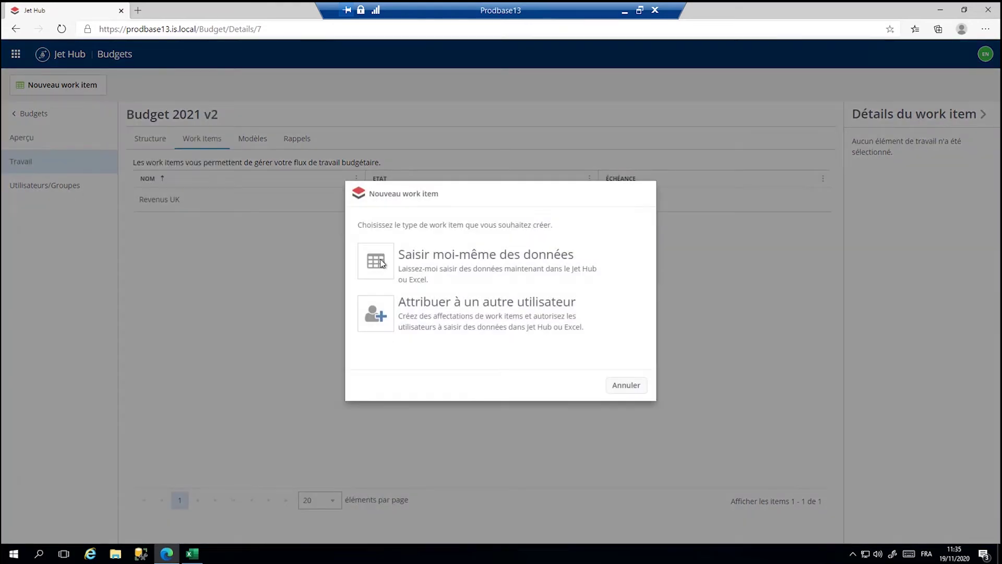
click(381, 262)
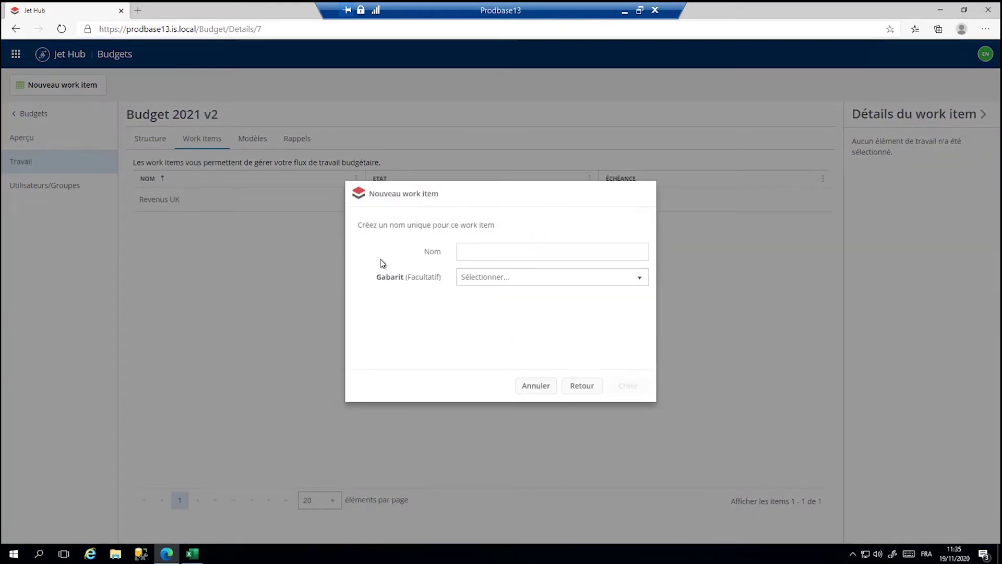
click(553, 252)
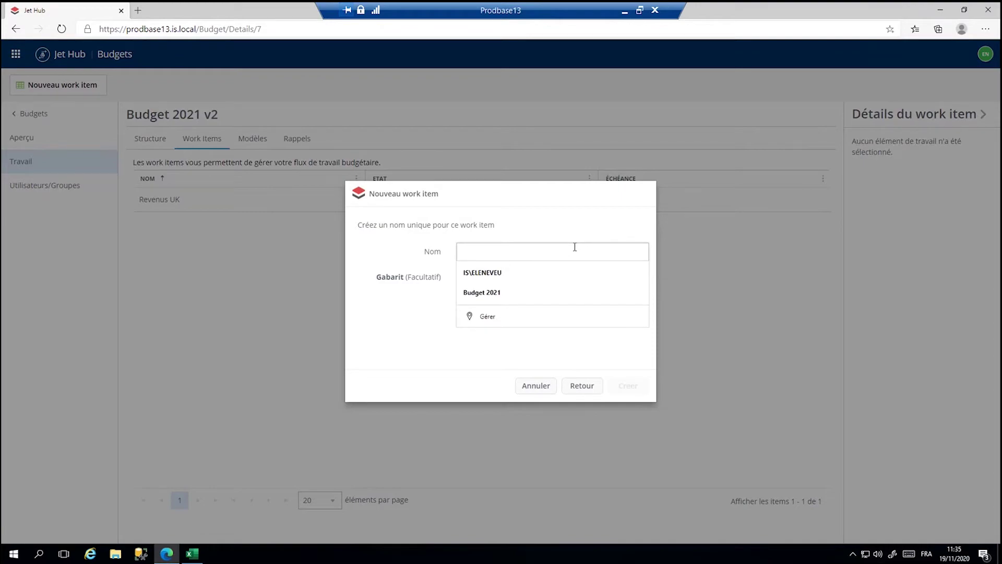
text(Cahrge)
key(BackSpace)
key(BackSpace)
key(BackSpace)
key(BackSpace)
key(BackSpace)
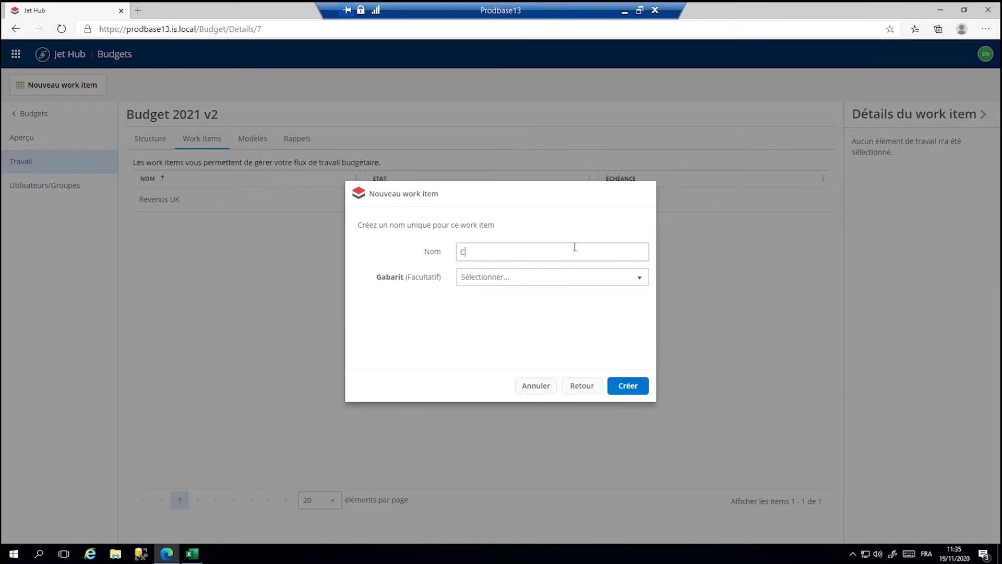
text(harges IT)
click(583, 278)
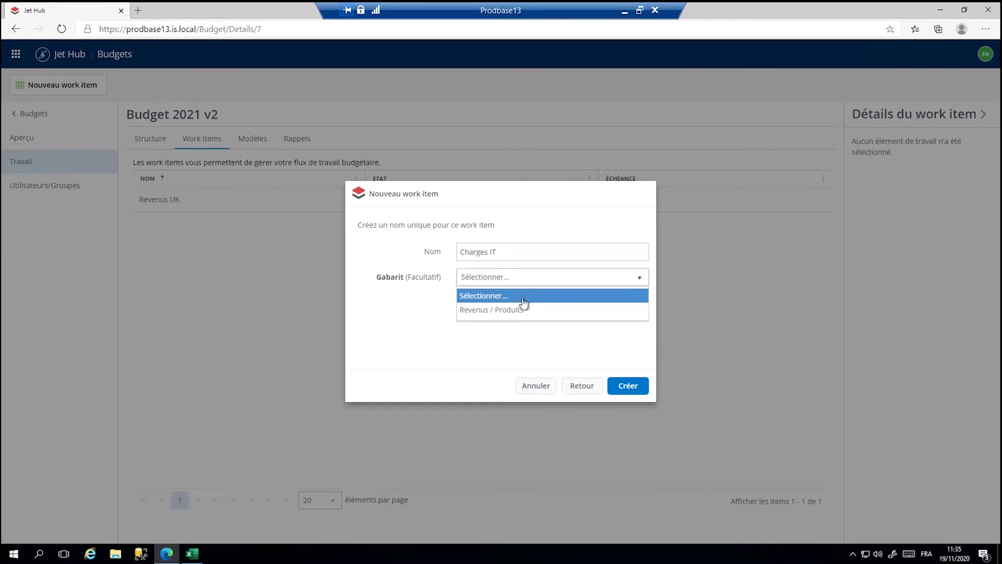
click(522, 300)
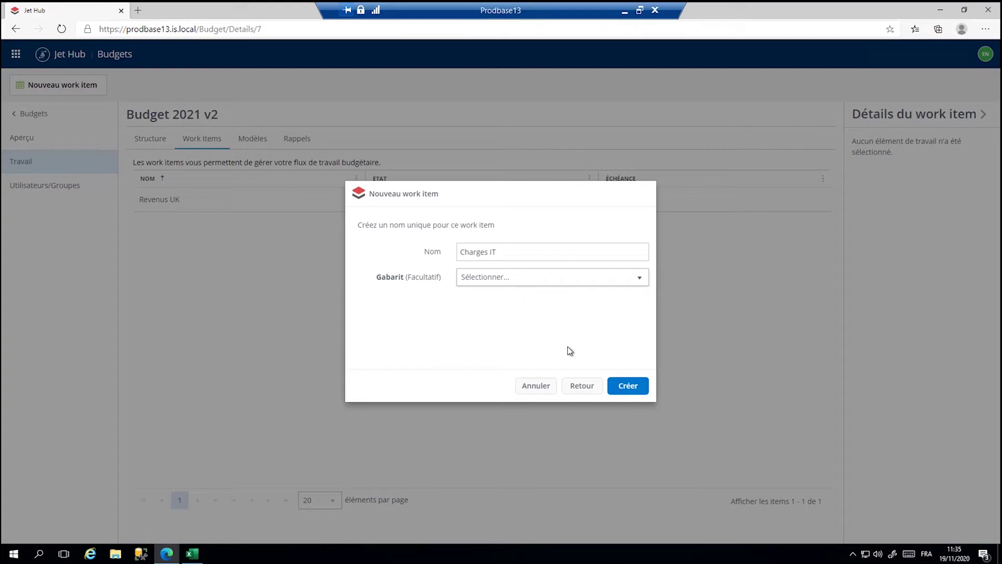
click(617, 386)
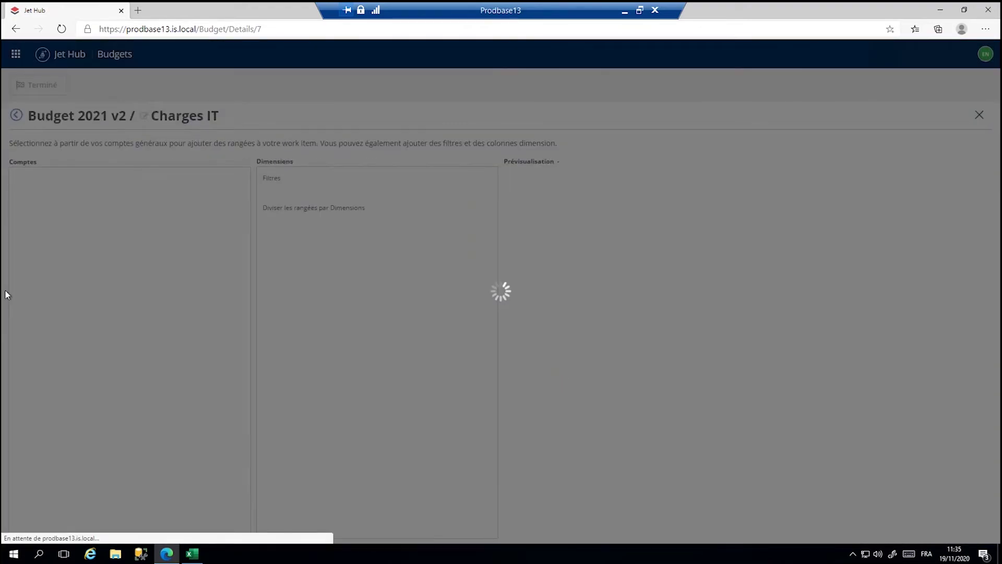
Step: Include all accounts under 64000 - Computer Expenses in the Charges IT work item and split its rows by the Area dimension
scroll(136, 340, down, 8)
scroll(132, 358, down, 15)
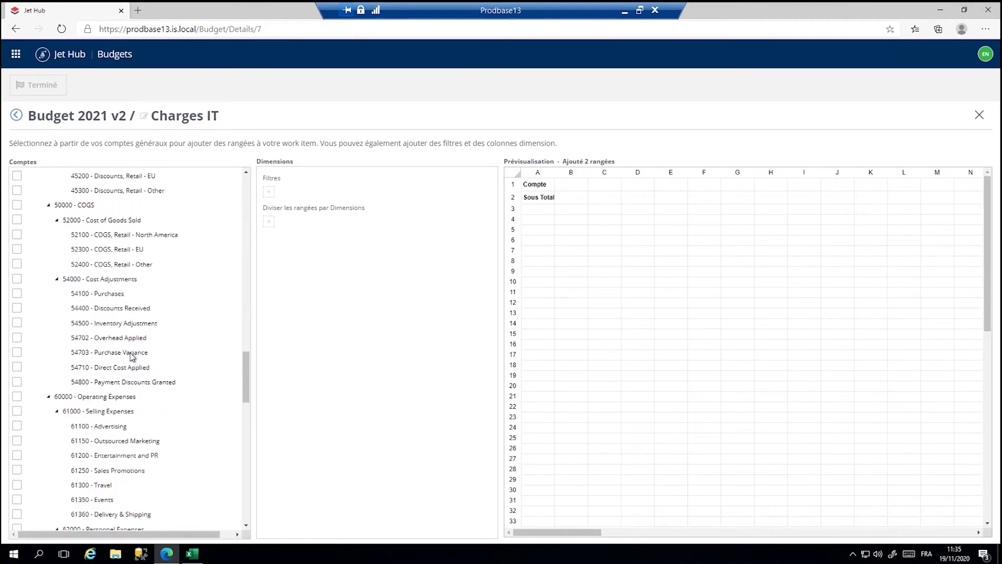
scroll(132, 357, down, 3)
scroll(47, 438, down, 3)
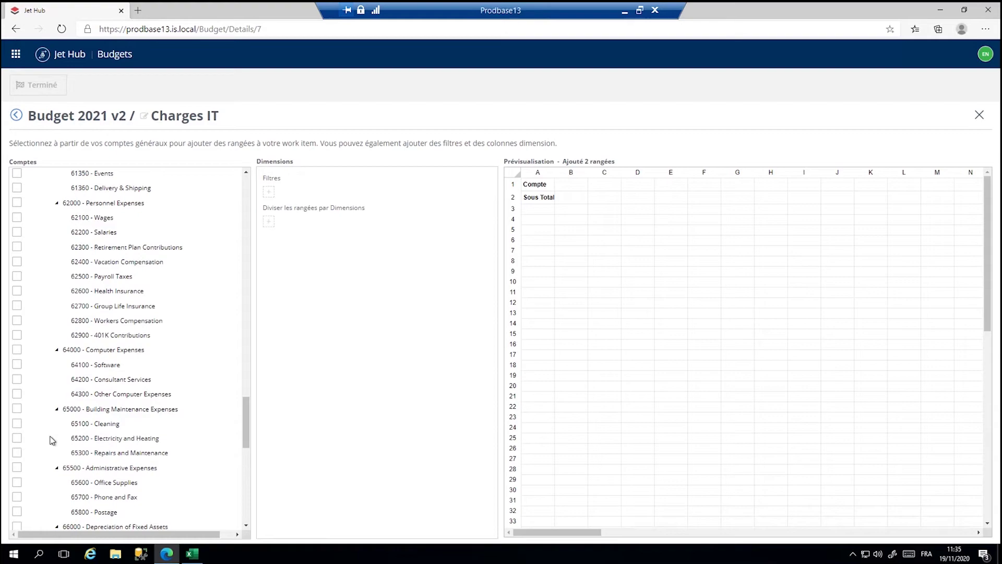
click(16, 351)
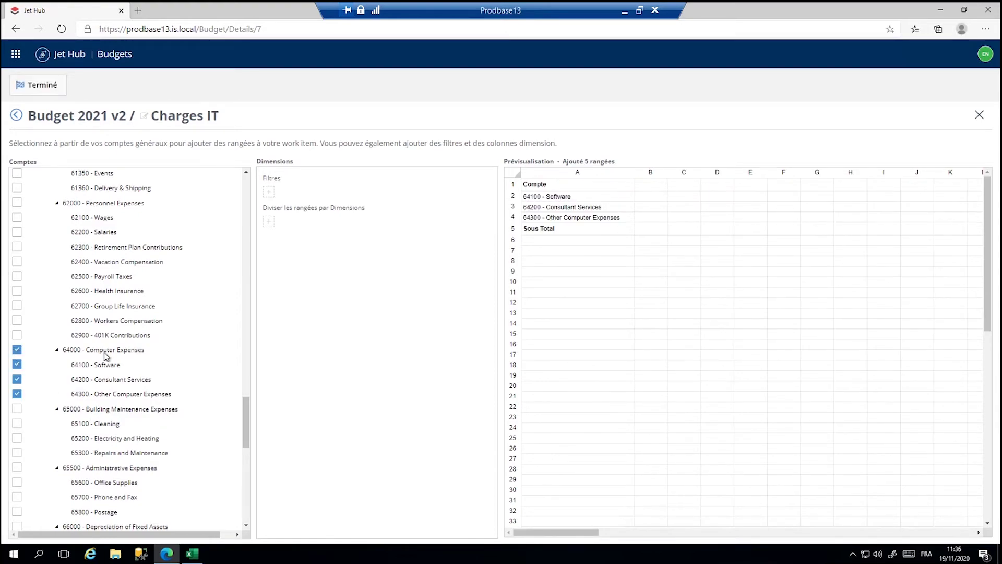
click(269, 224)
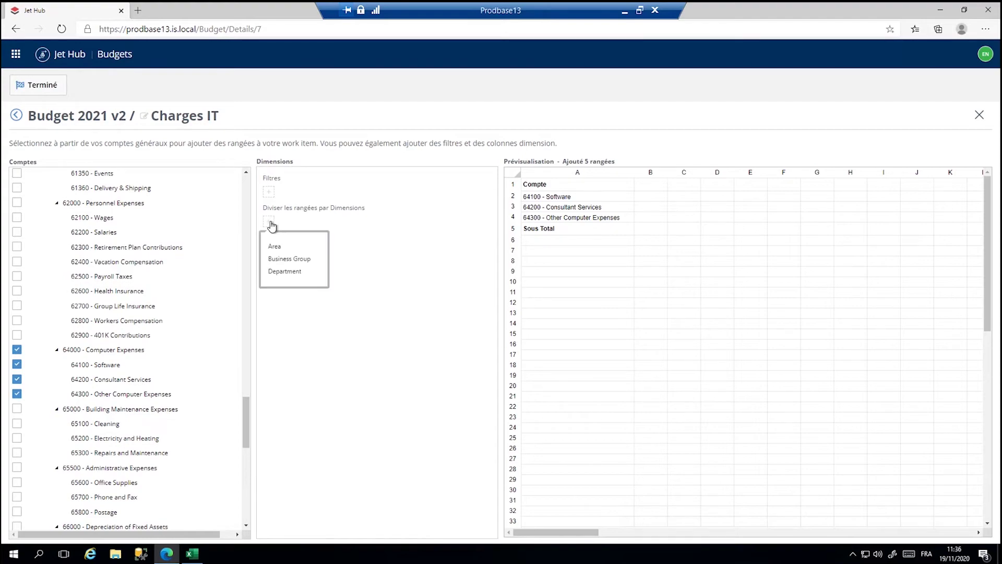
click(275, 249)
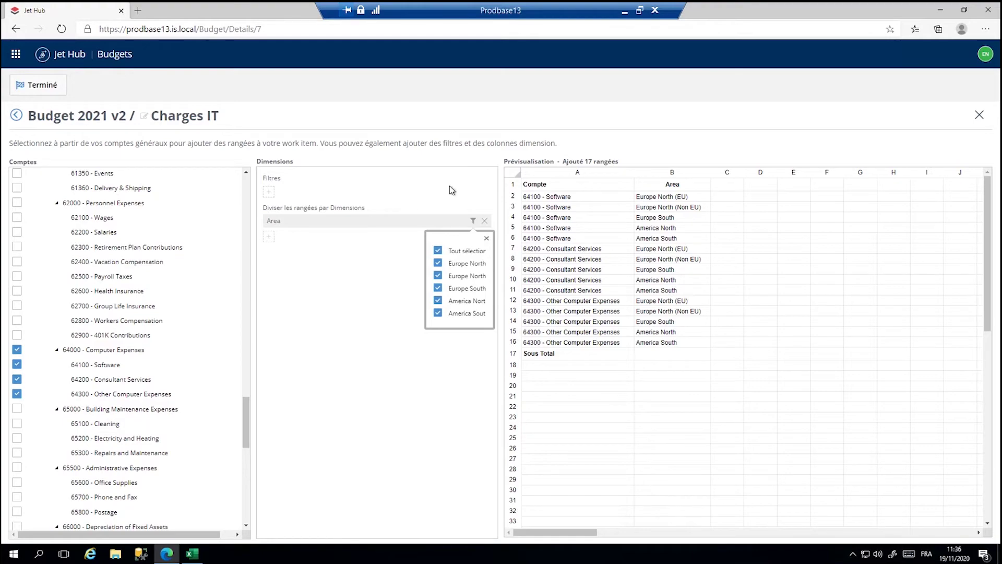
Step: Finish the work item with data entry in Excel, and open the downloaded Charges IT.xlsx for editing
click(36, 94)
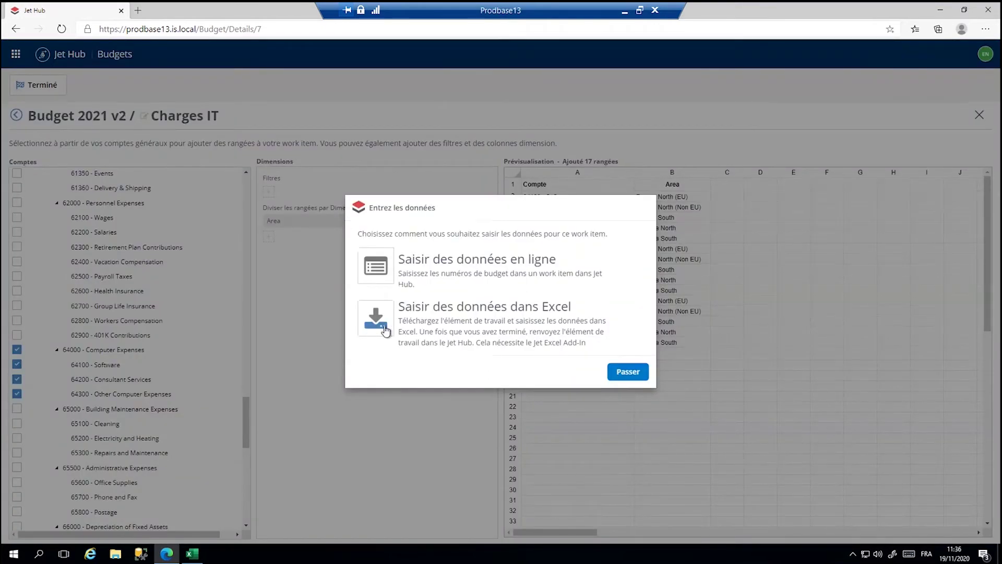
click(385, 330)
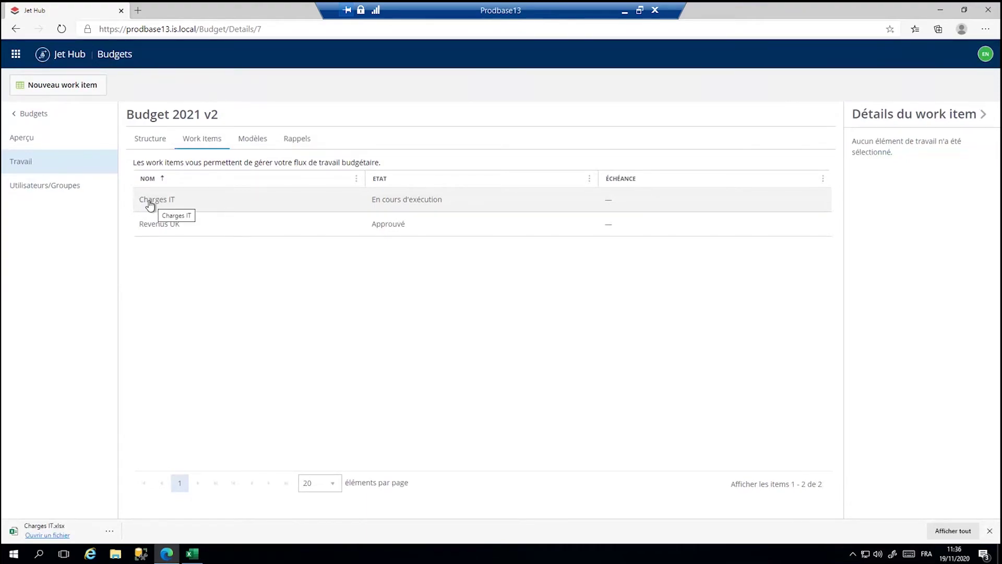
click(42, 536)
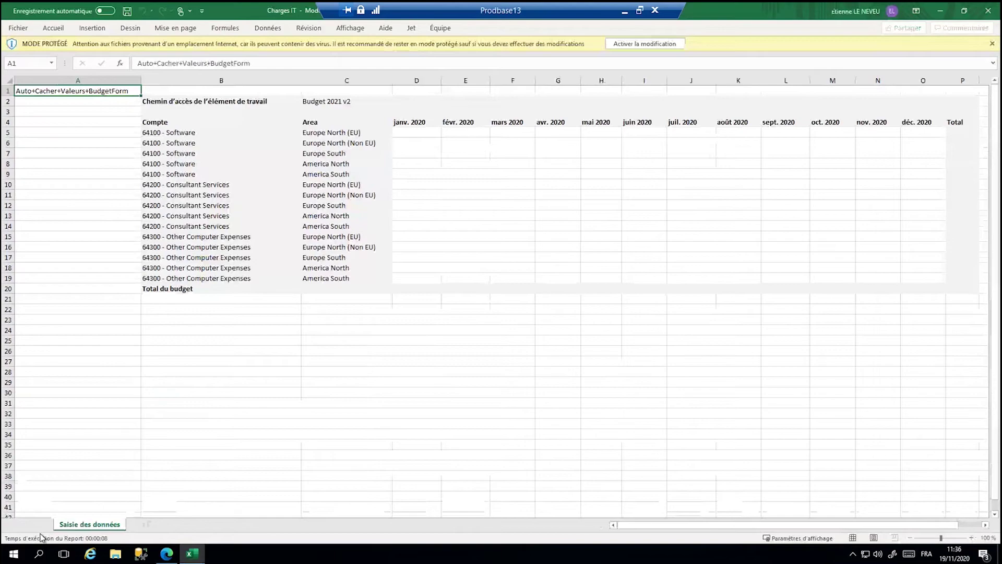
click(428, 136)
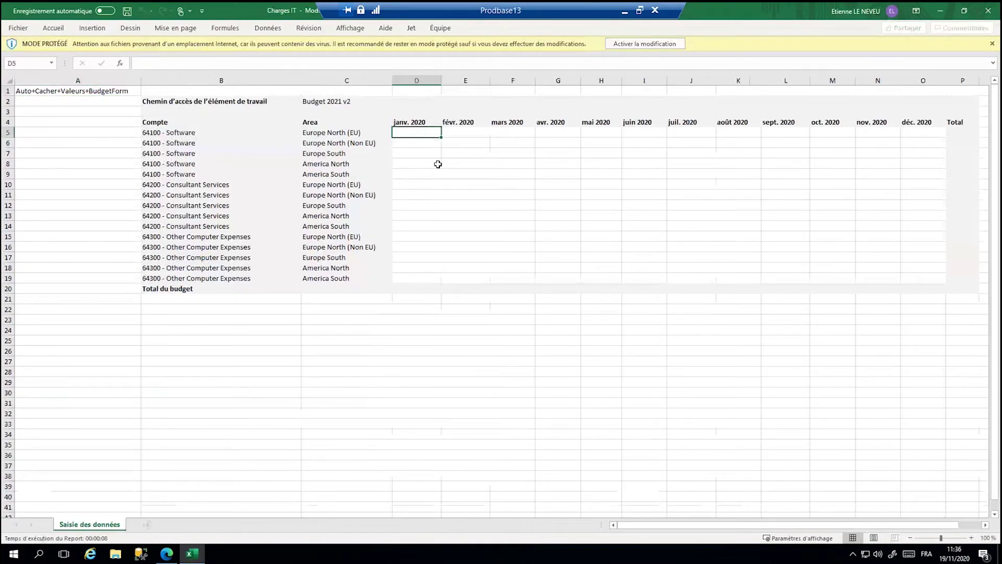
click(666, 42)
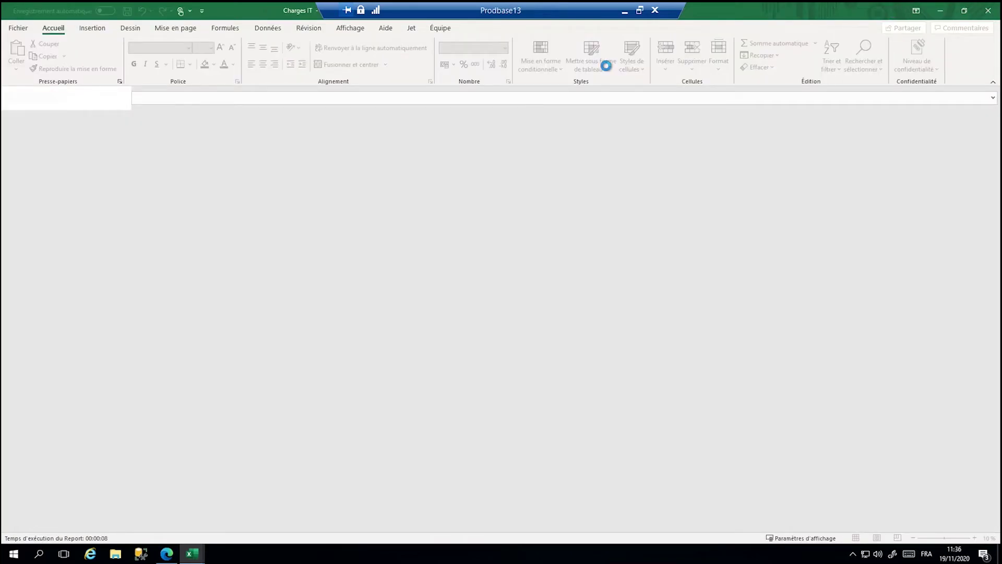
Step: Enter 10000 in the January 2020 column for every account and area row
text(10000)
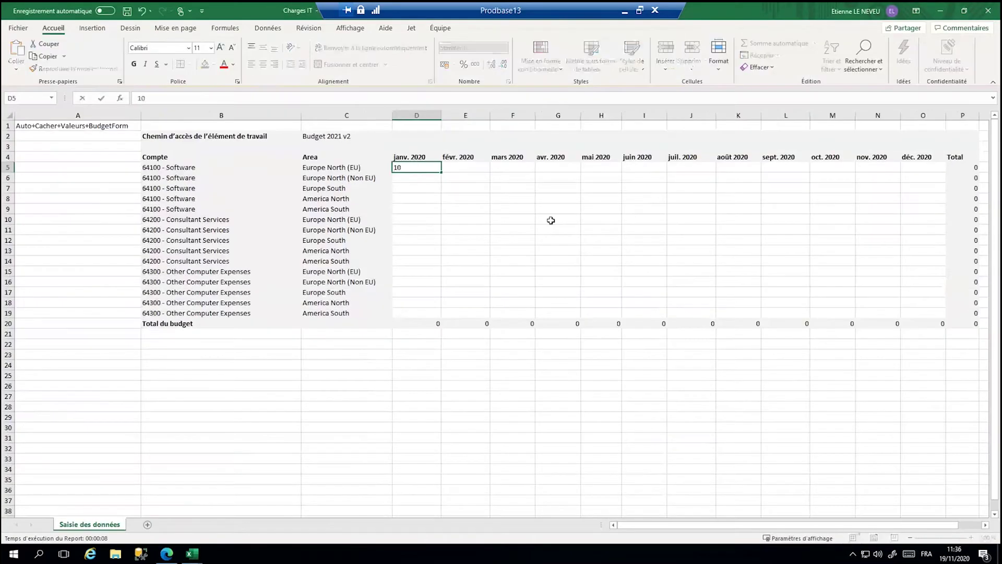
key(Return)
text(10000)
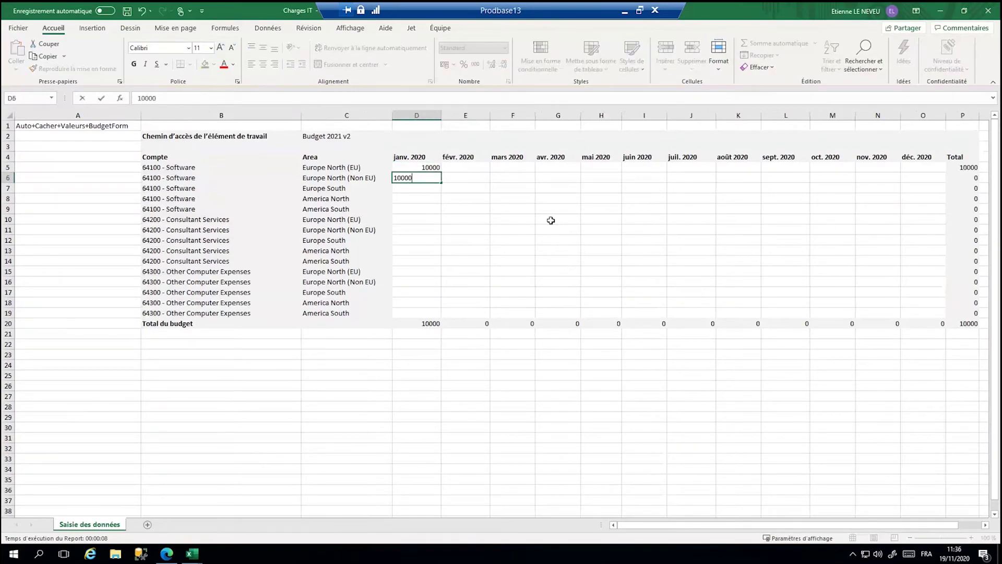
key(Return)
click(439, 181)
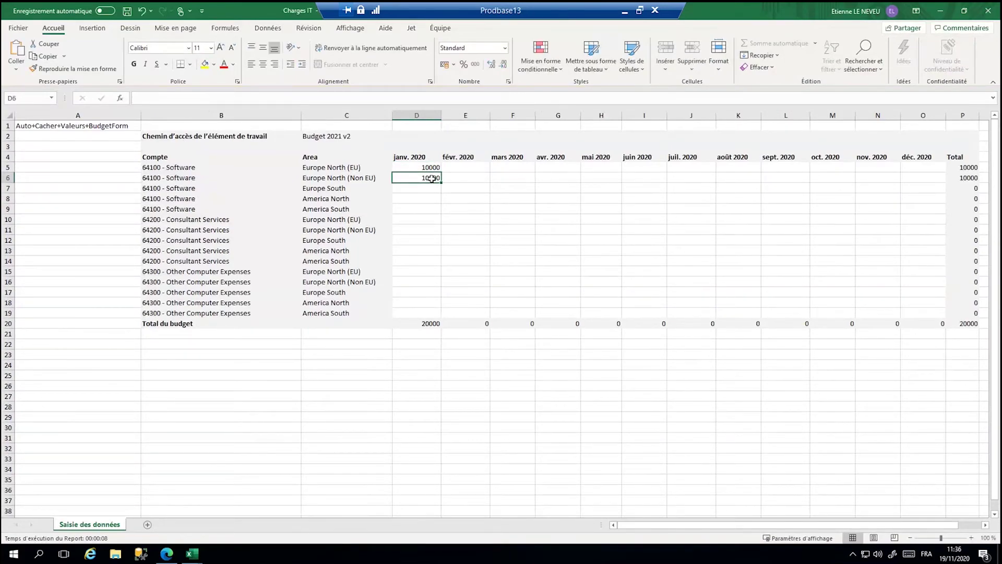
drag(440, 182, 432, 315)
click(467, 272)
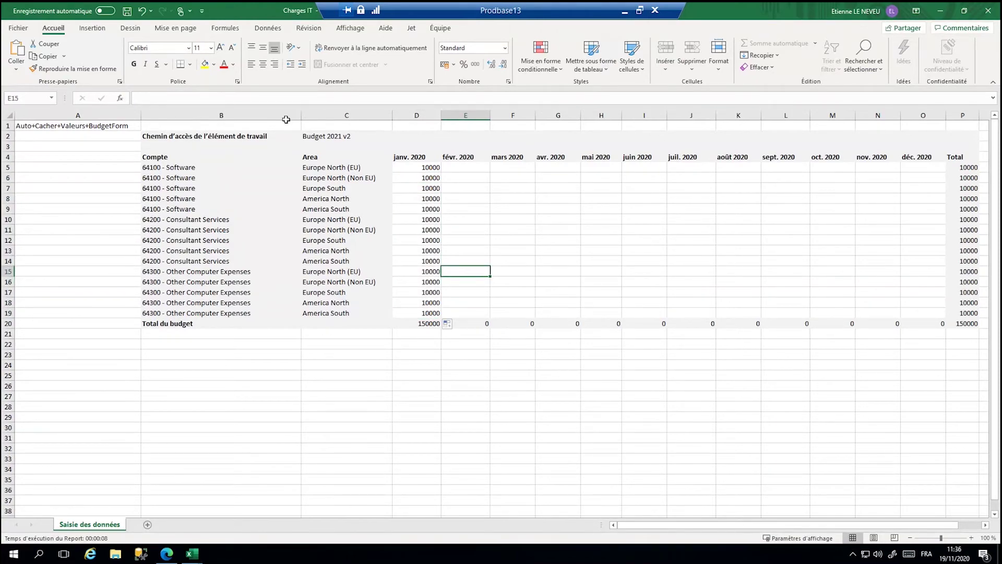
Step: Show the Jet add-in commands and add a blank worksheet to the Charges IT workbook
click(411, 29)
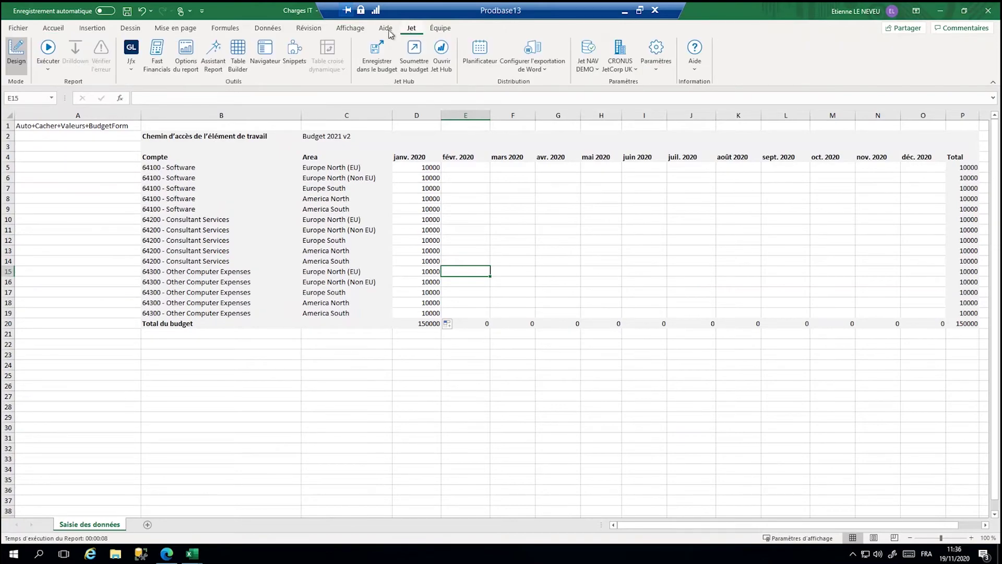
click(148, 526)
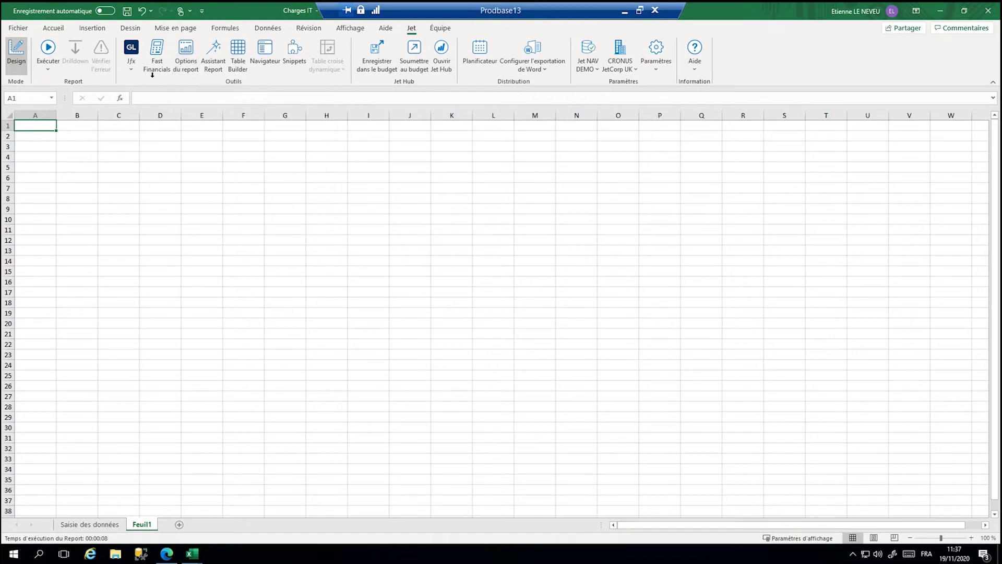
Step: Enter 2000 in the February 2020 column for every account and area row on the Saisie des données sheet
click(96, 522)
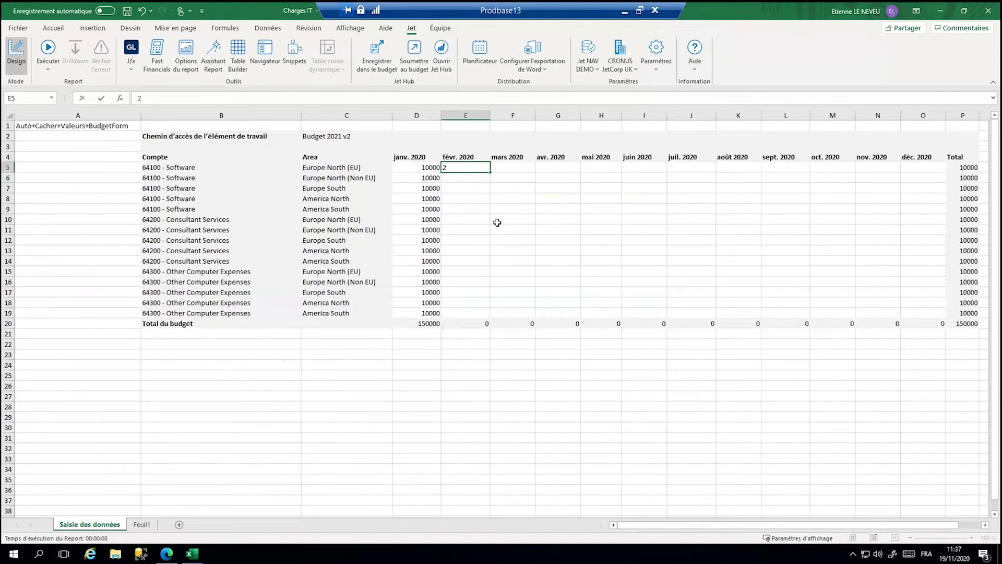
text(2000)
key(Return)
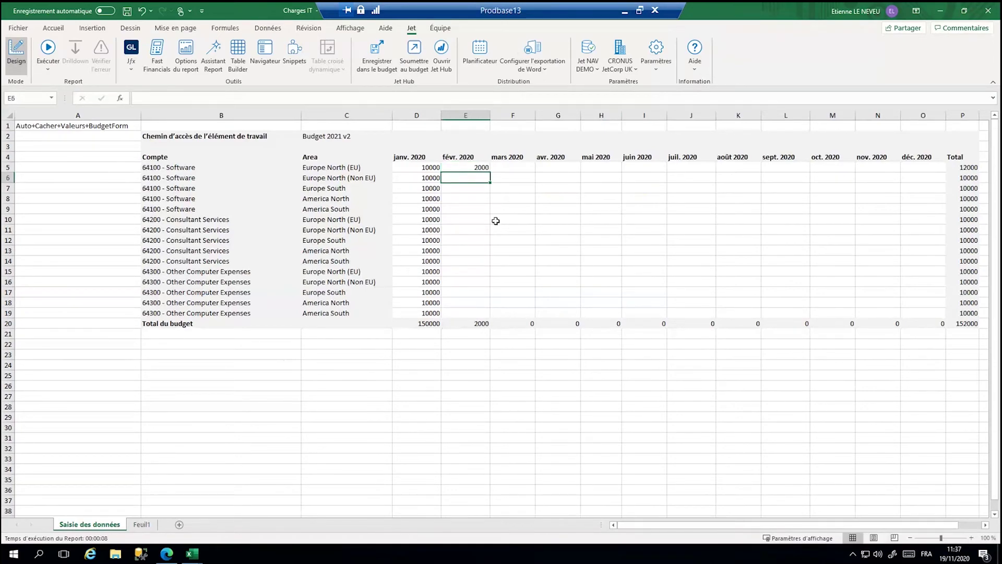
click(489, 170)
drag(490, 172, 483, 313)
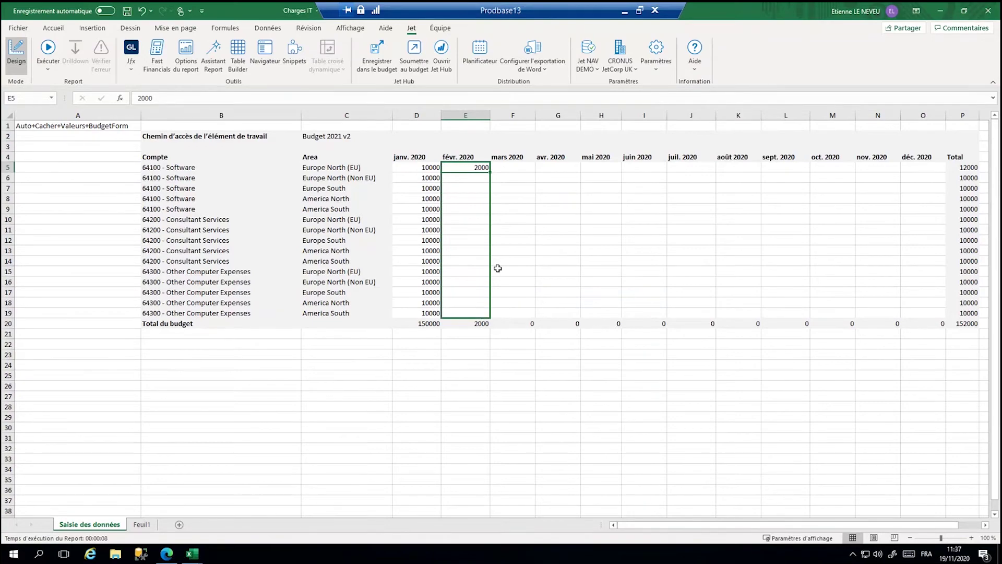
Step: Enter 2000 for every account and area row from March to December 2020 on the Saisie des données sheet
click(500, 168)
click(473, 168)
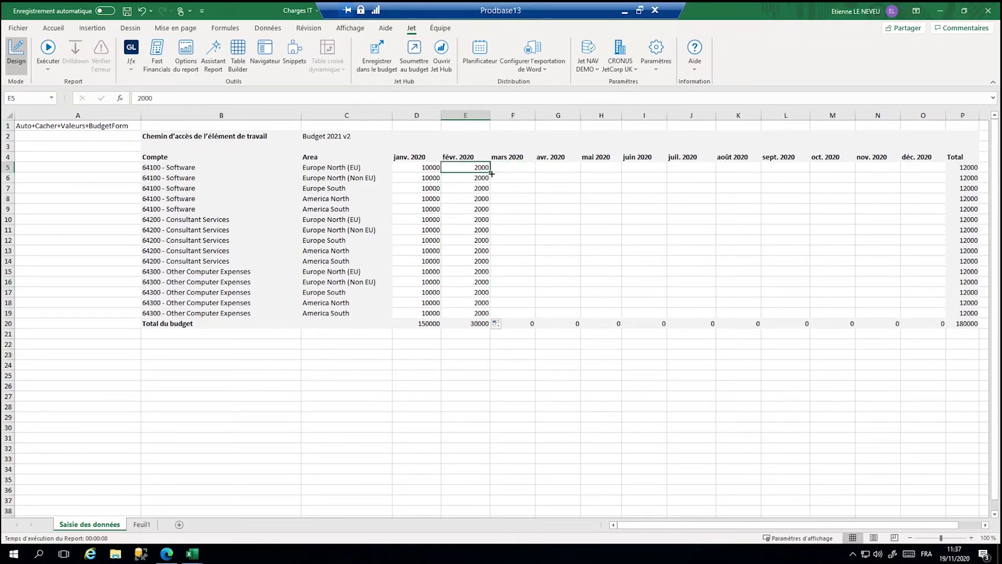
drag(490, 172, 867, 187)
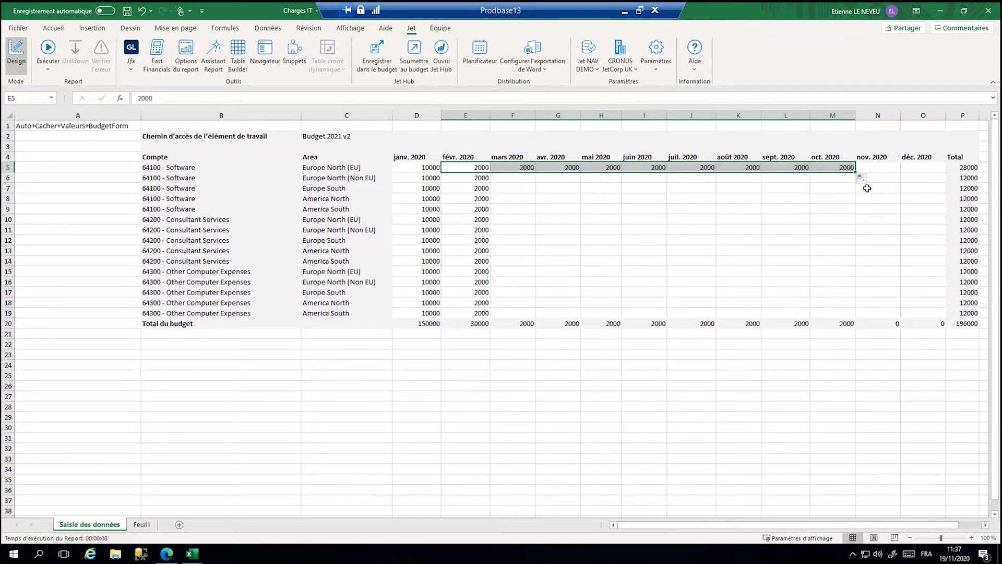
click(737, 239)
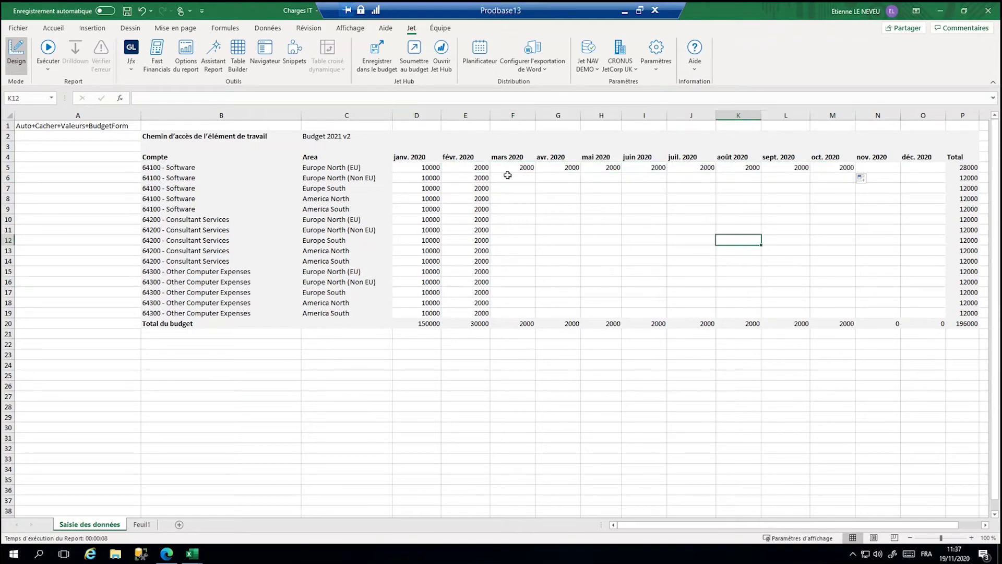
drag(514, 168, 916, 312)
click(557, 351)
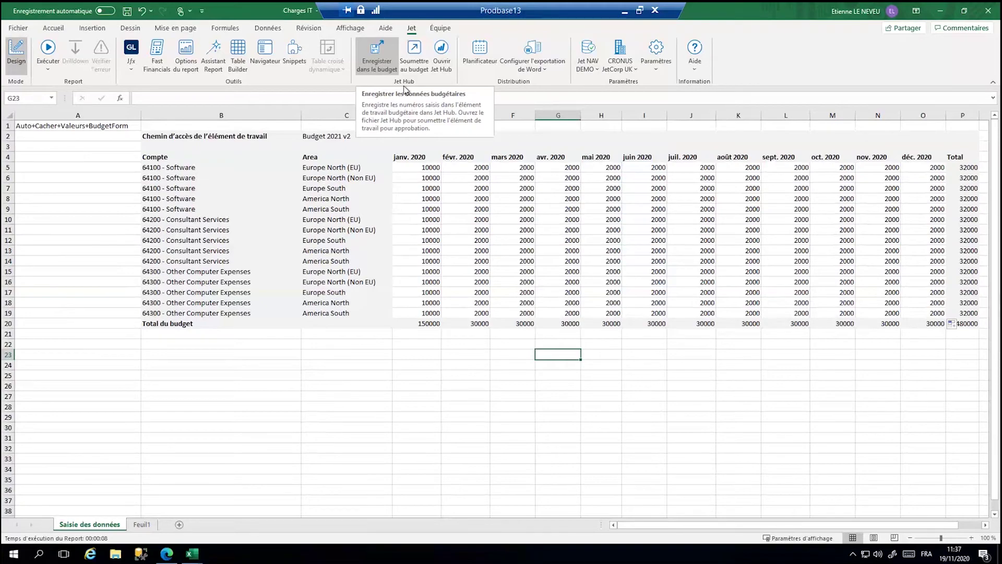
Step: Save the entered figures to the Jet Hub budget and close the Charges IT workbook
click(374, 62)
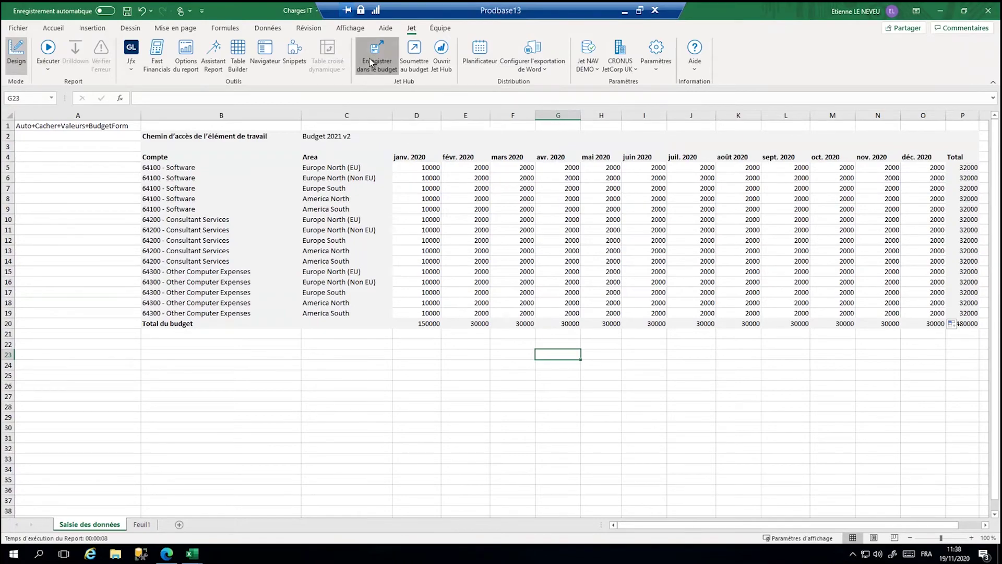
click(710, 333)
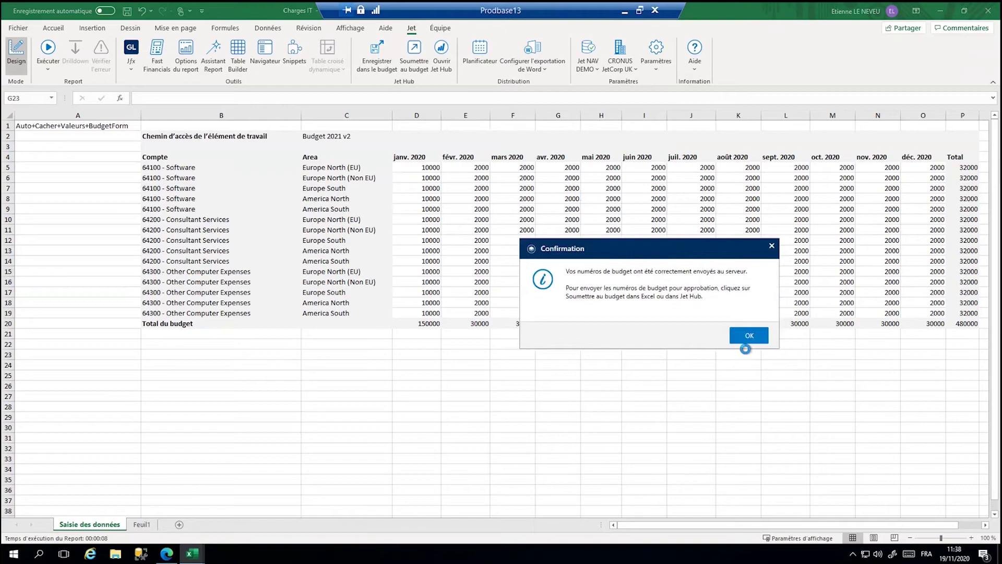
click(749, 336)
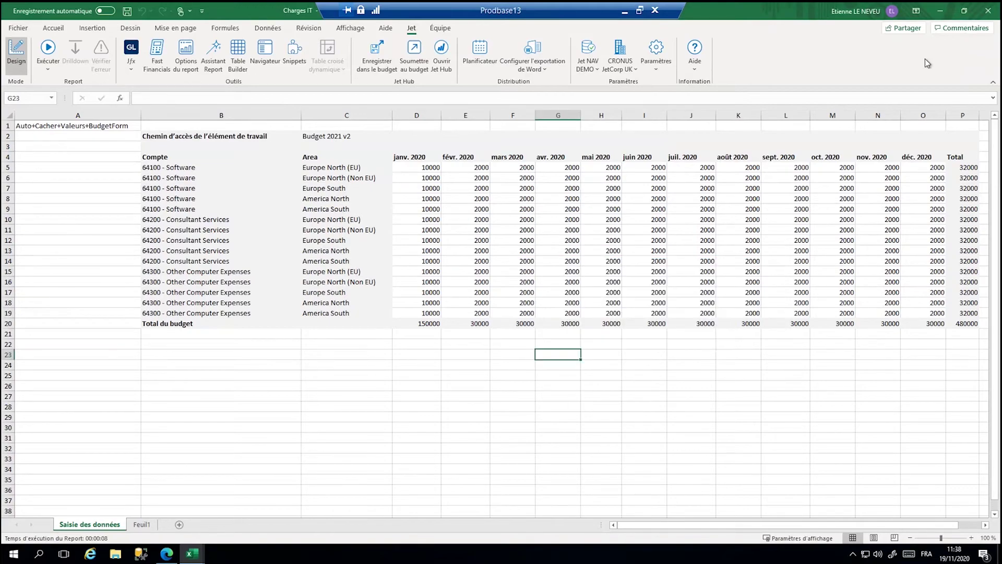
click(989, 13)
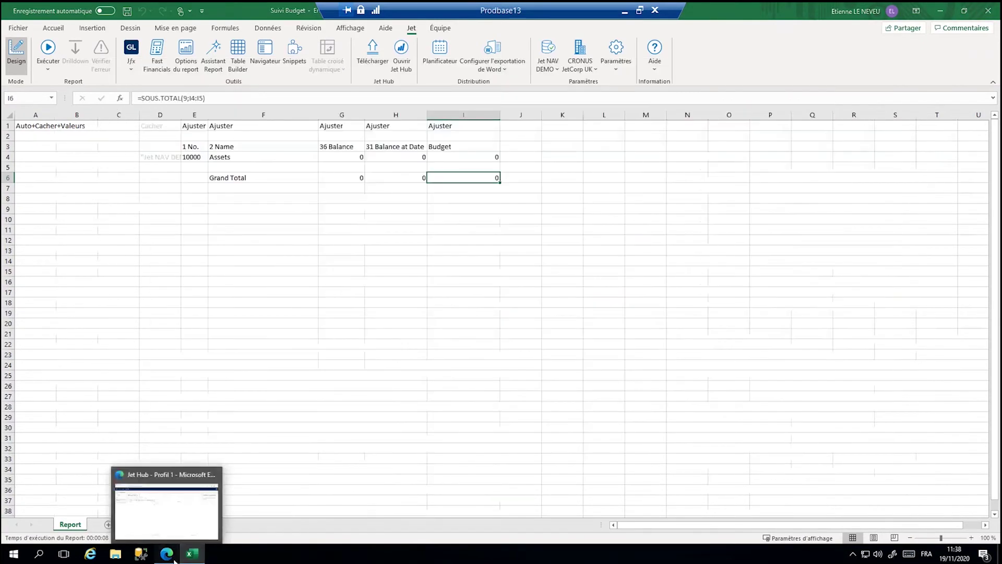
Step: Switch to Jet Hub in the browser and preview the Charges IT work item's data in Budget 2021 v2
click(167, 554)
click(29, 141)
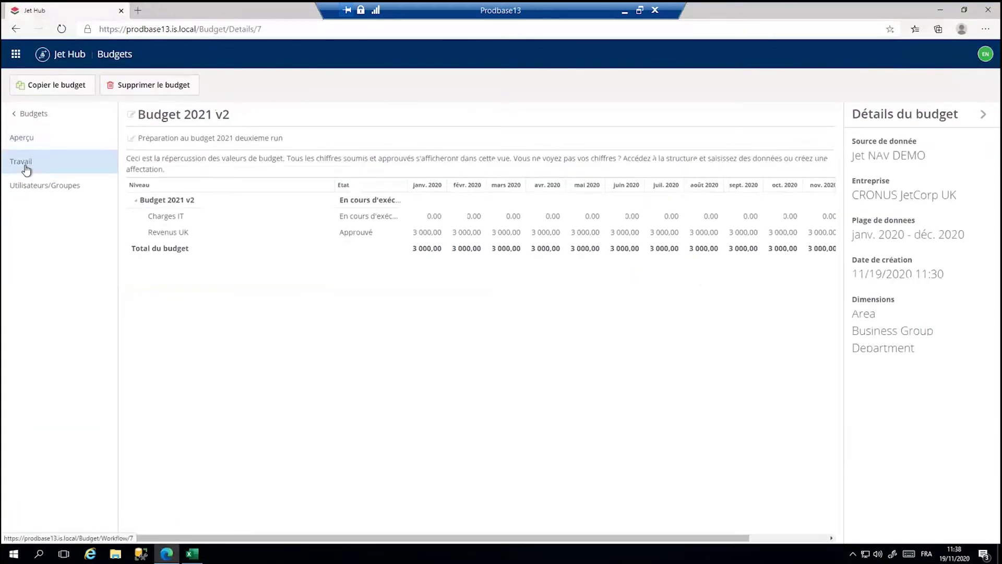
click(26, 161)
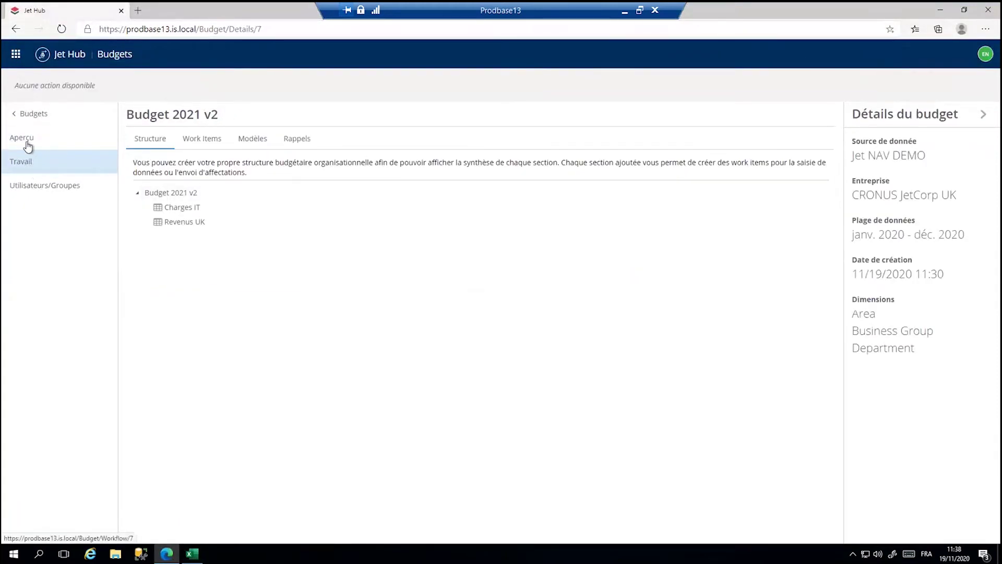
click(198, 142)
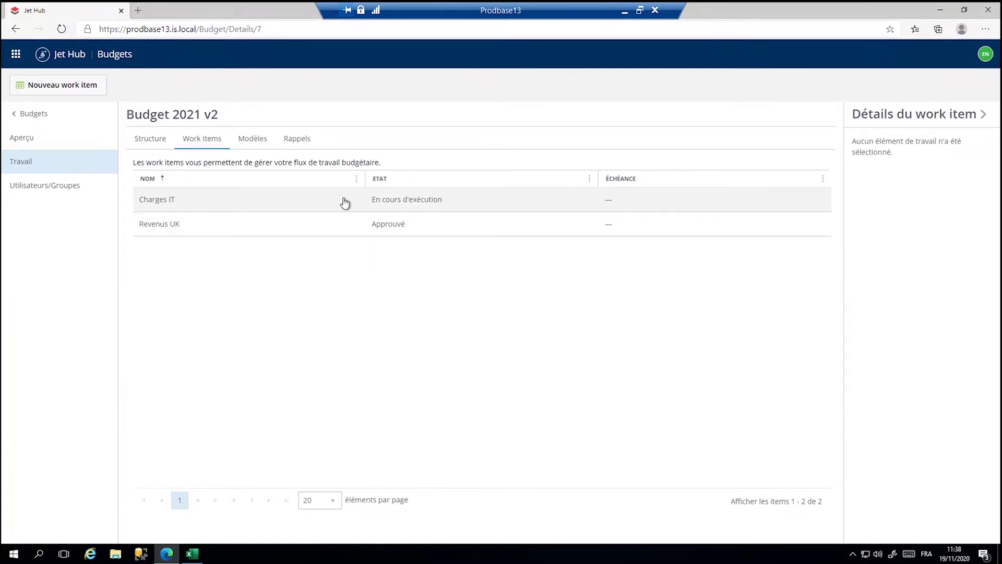
click(303, 202)
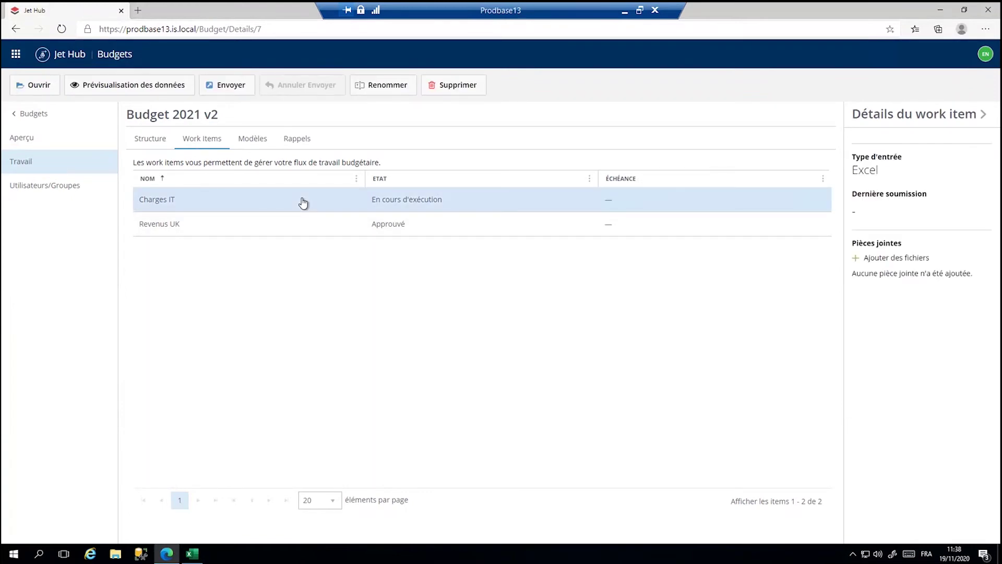
click(168, 93)
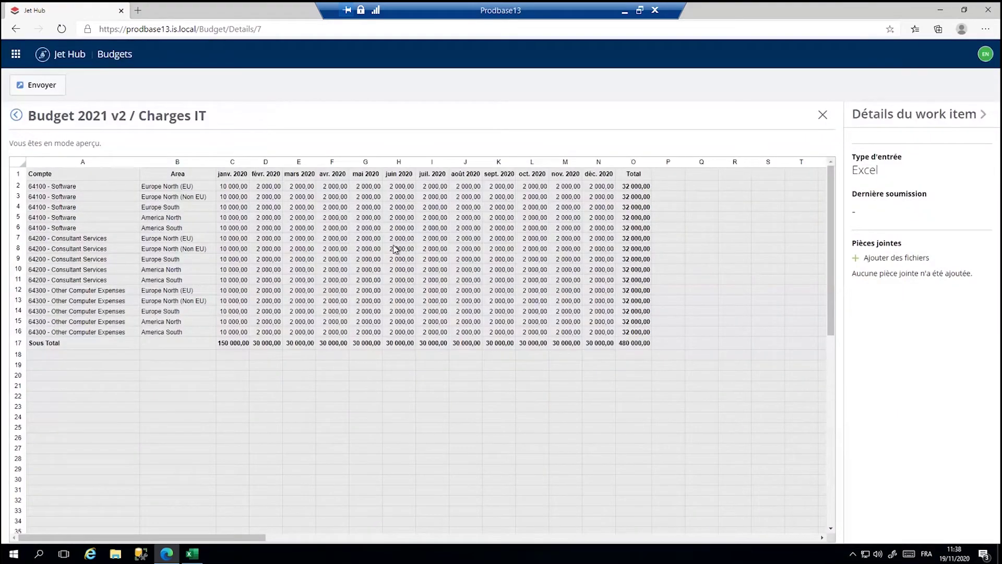
click(16, 115)
Step: Submit the Charges IT work item and review the monthly values in the Budget 2021 v2 overview
click(213, 201)
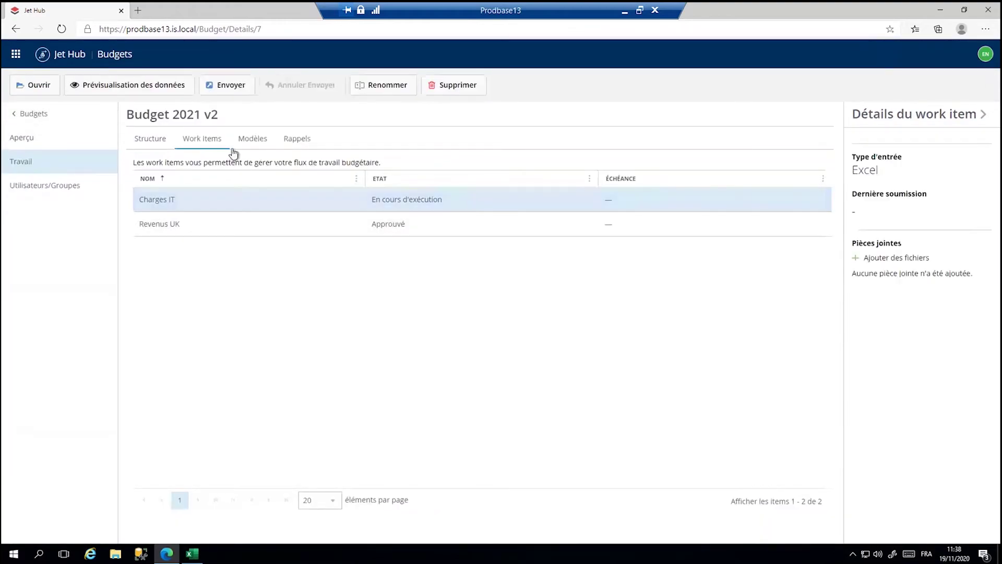
click(219, 88)
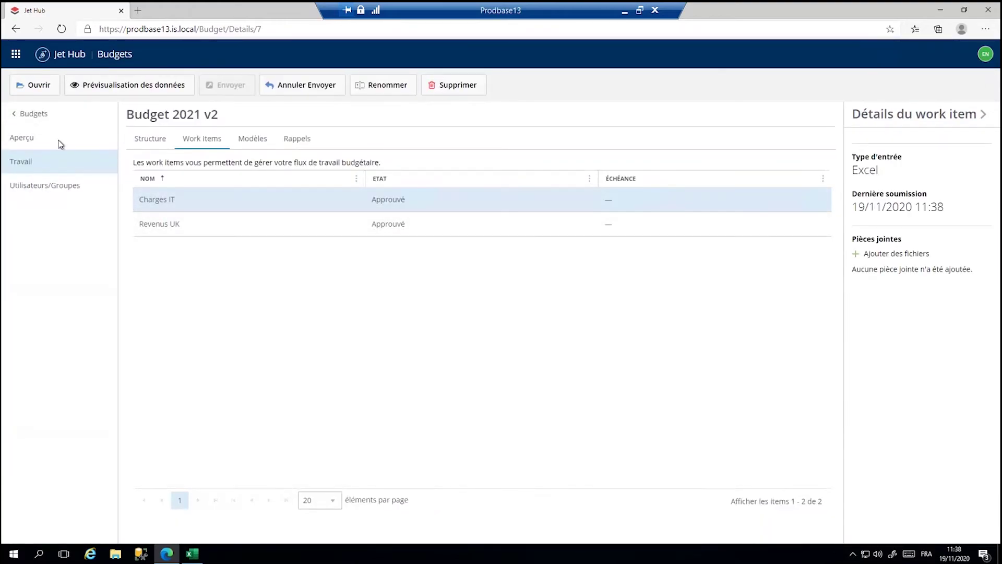
click(33, 143)
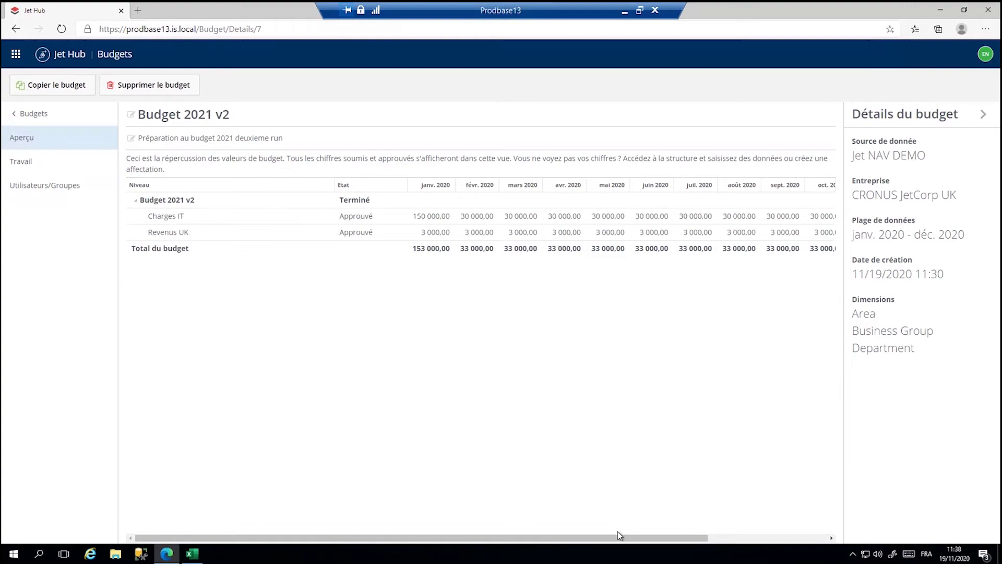
drag(623, 540, 391, 542)
Step: Start a new work item in Budget 2021 v2 of the type assigned to another user
click(21, 162)
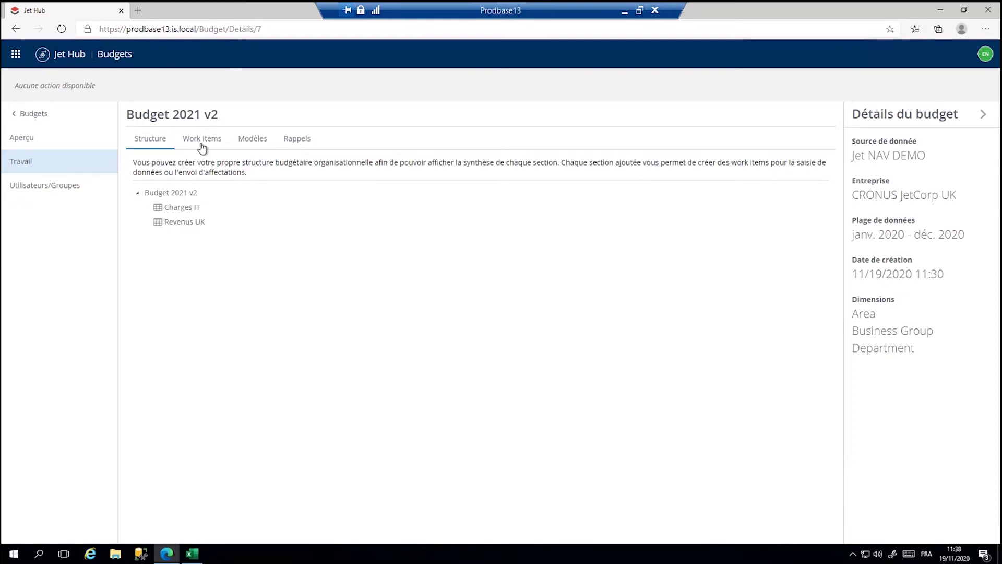
click(202, 148)
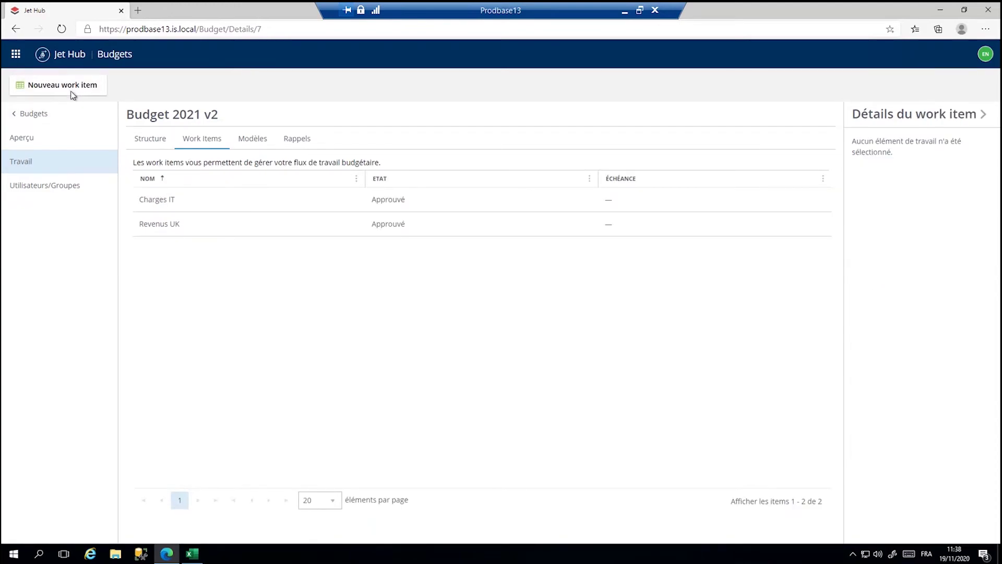
click(99, 162)
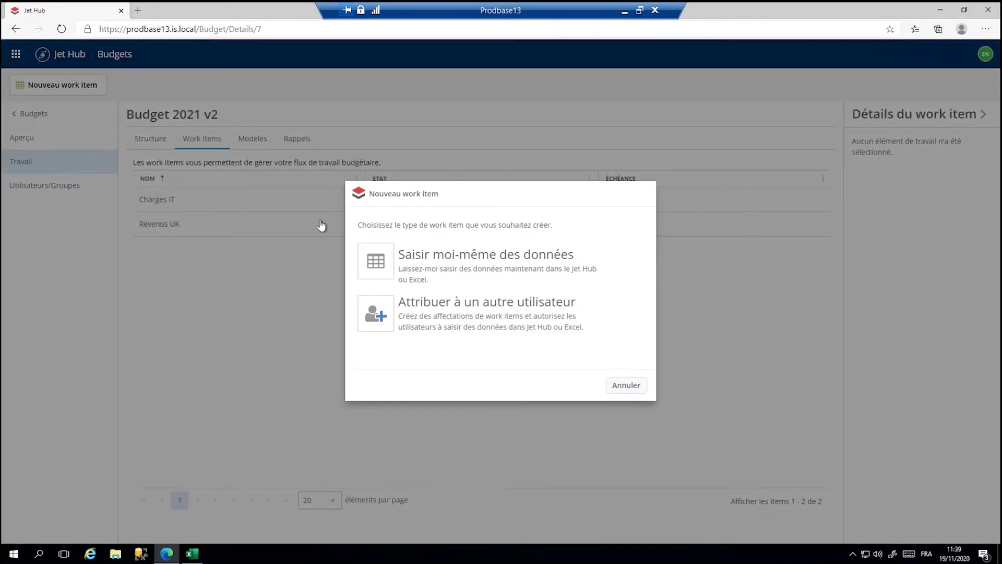
click(381, 318)
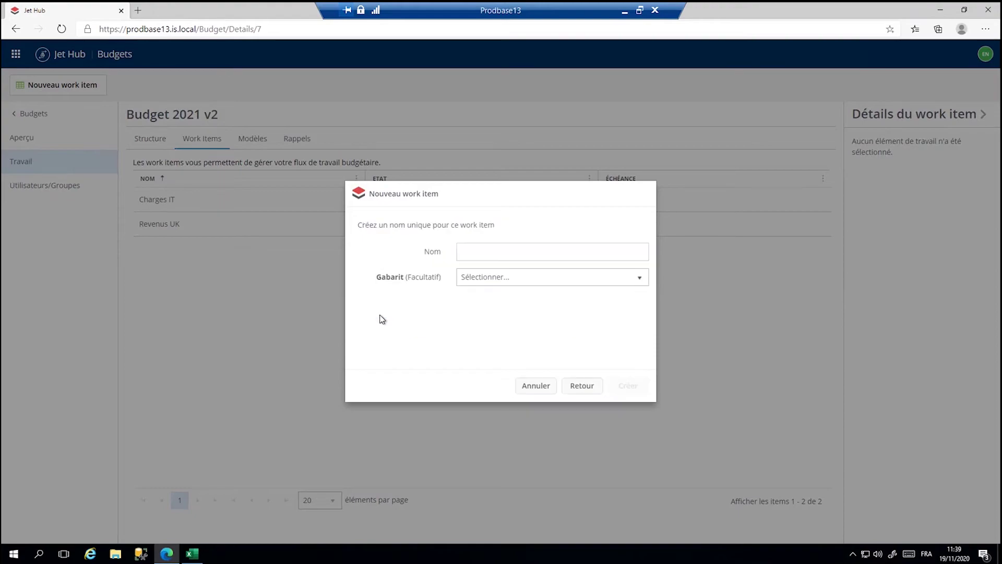
click(503, 253)
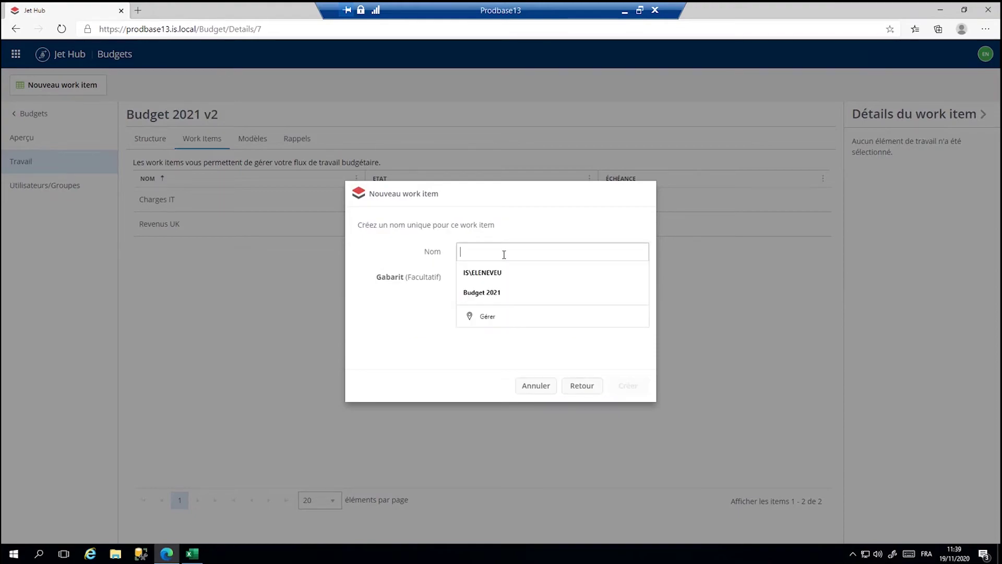
text(Imm)
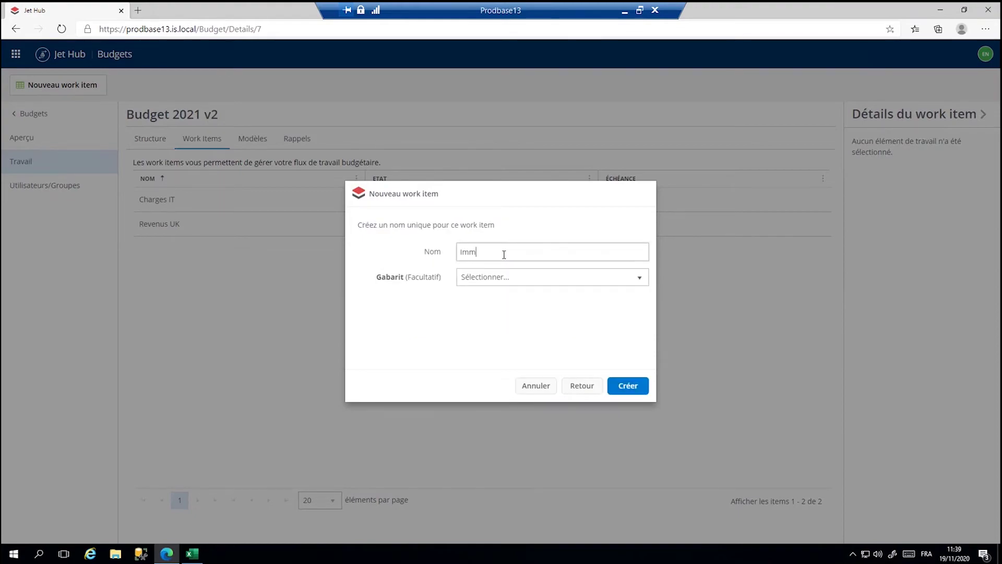
text(obil)
key(BackSpace)
key(BackSpace)
key(BackSpace)
key(BackSpace)
key(BackSpace)
key(BackSpace)
key(BackSpace)
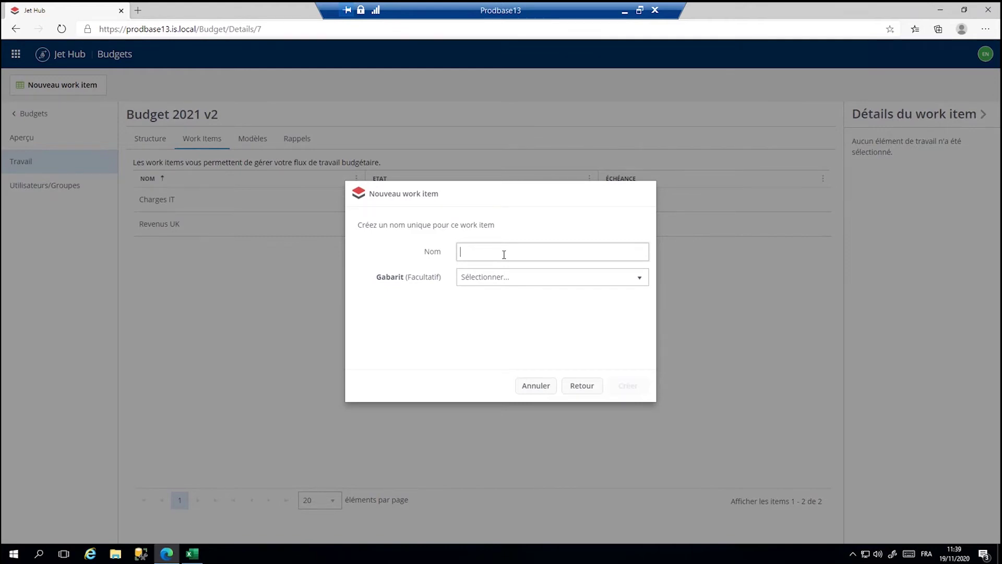
Step: Name the new work item Entretiens des immeubles and create it without a template
text(Entreu)
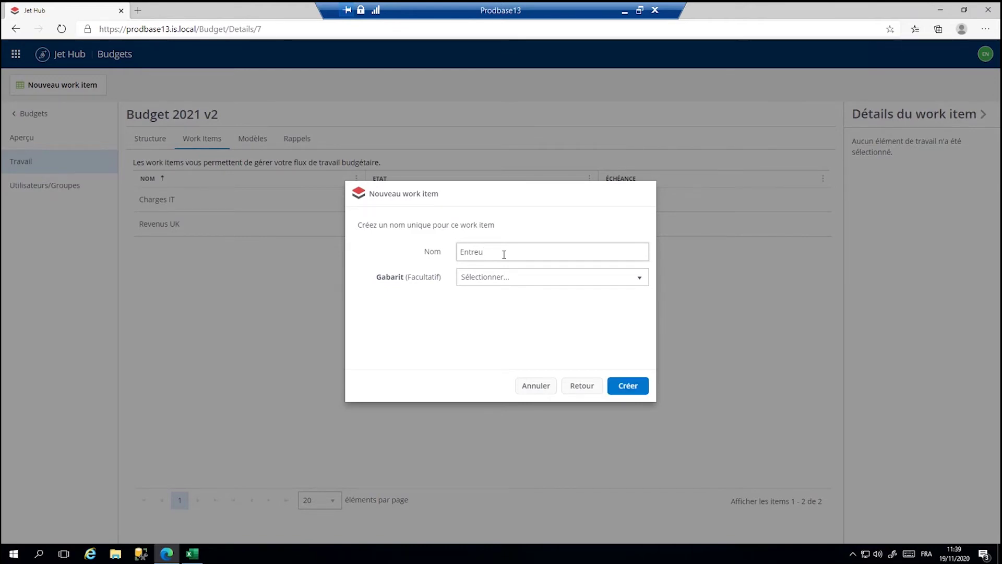
key(BackSpace)
text(tiens des immeuv)
key(BackSpace)
text(bles)
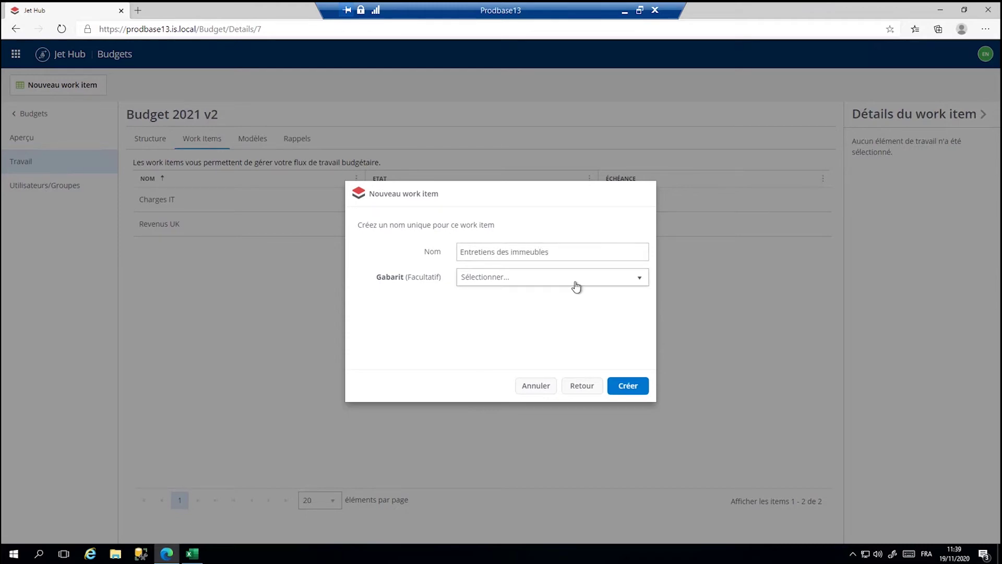
click(628, 386)
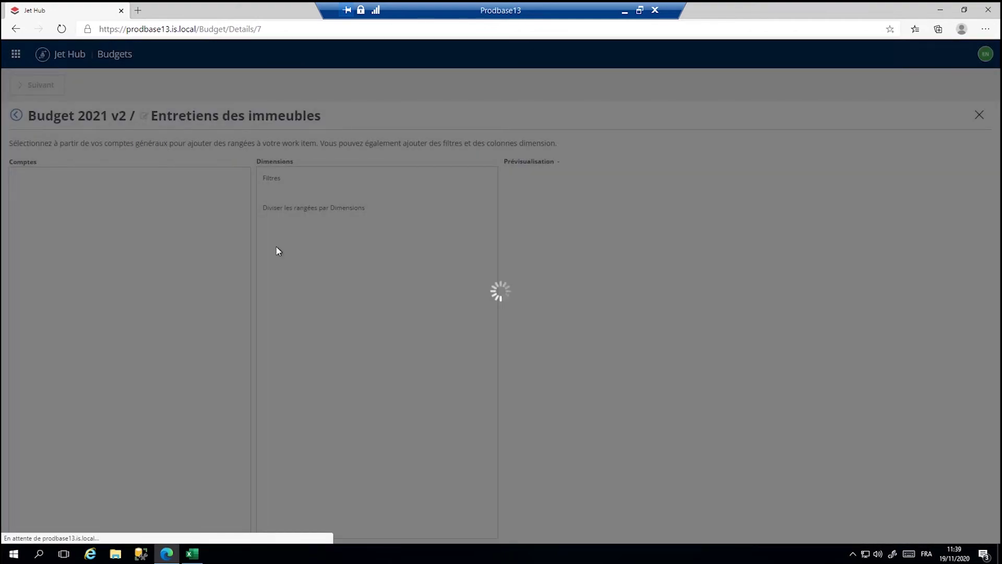
Step: Add account 65000 - Building Maintenance Expenses with its sub-accounts and split the rows by the Area dimension
scroll(219, 242, down, 15)
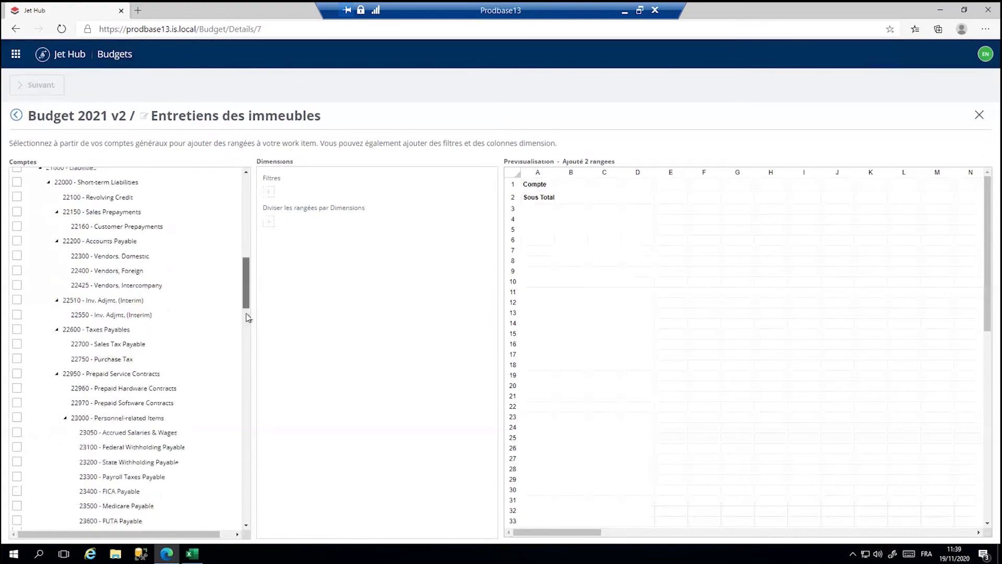
scroll(248, 317, down, 10)
scroll(237, 363, down, 9)
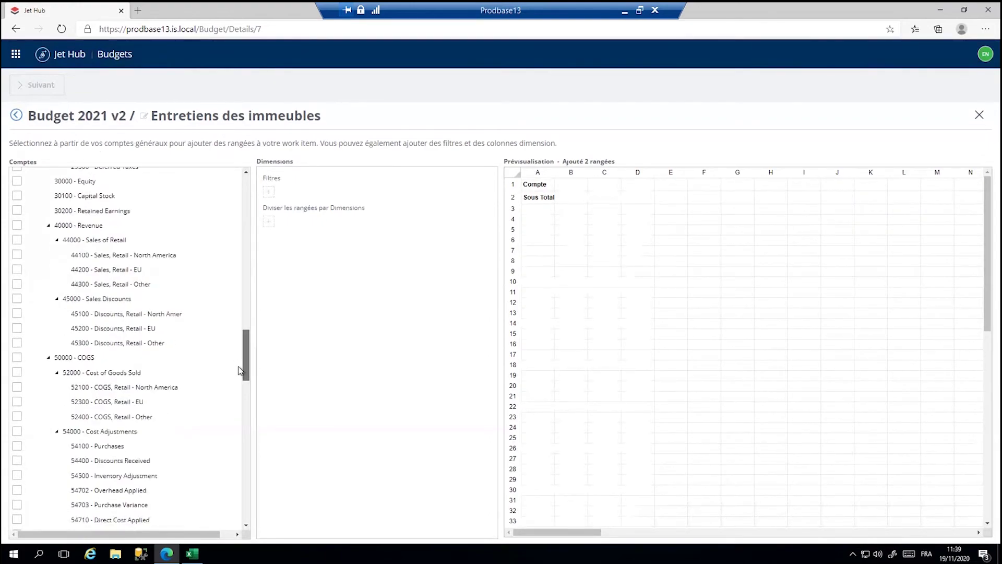
scroll(240, 402, up, 5)
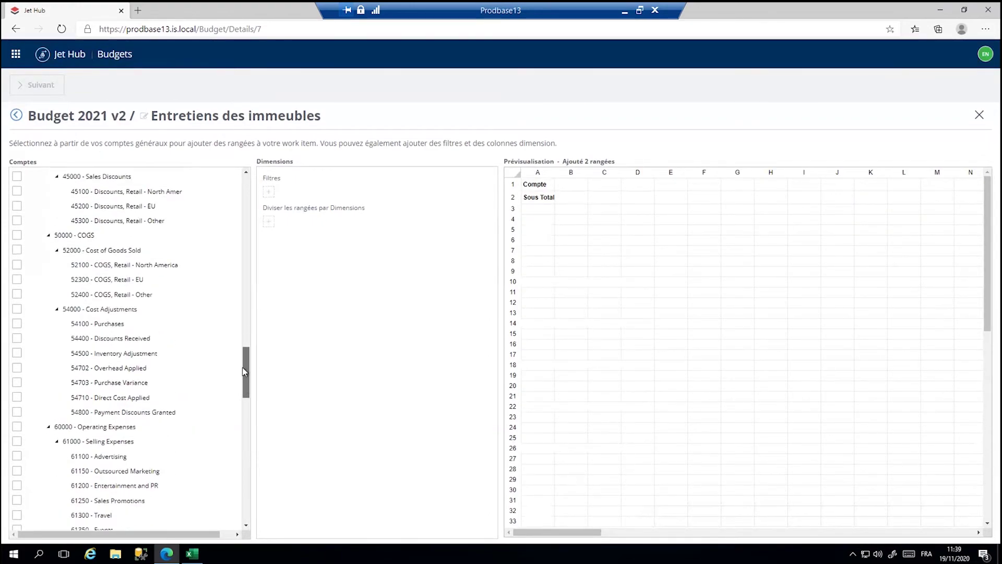
scroll(236, 416, down, 2)
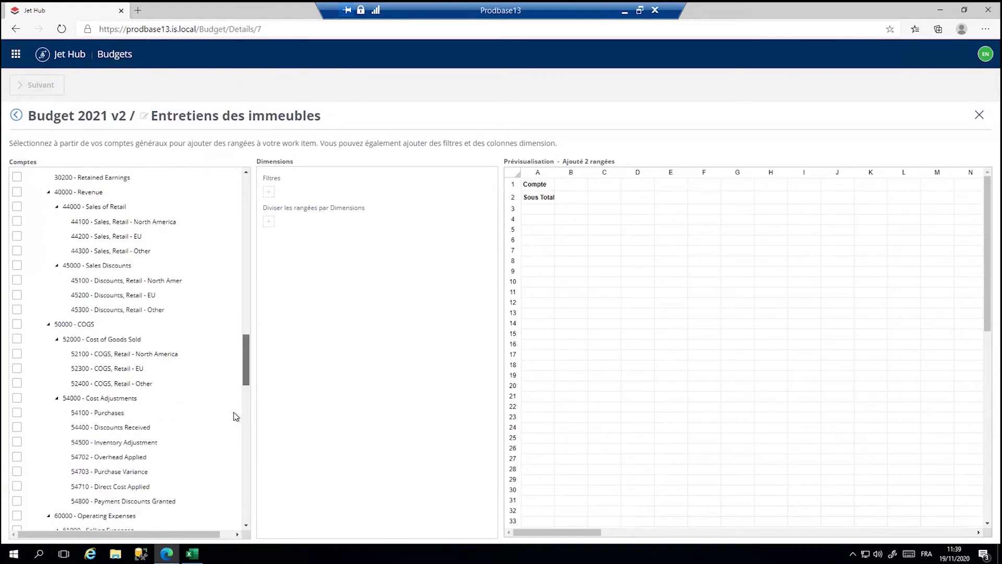
scroll(236, 416, down, 10)
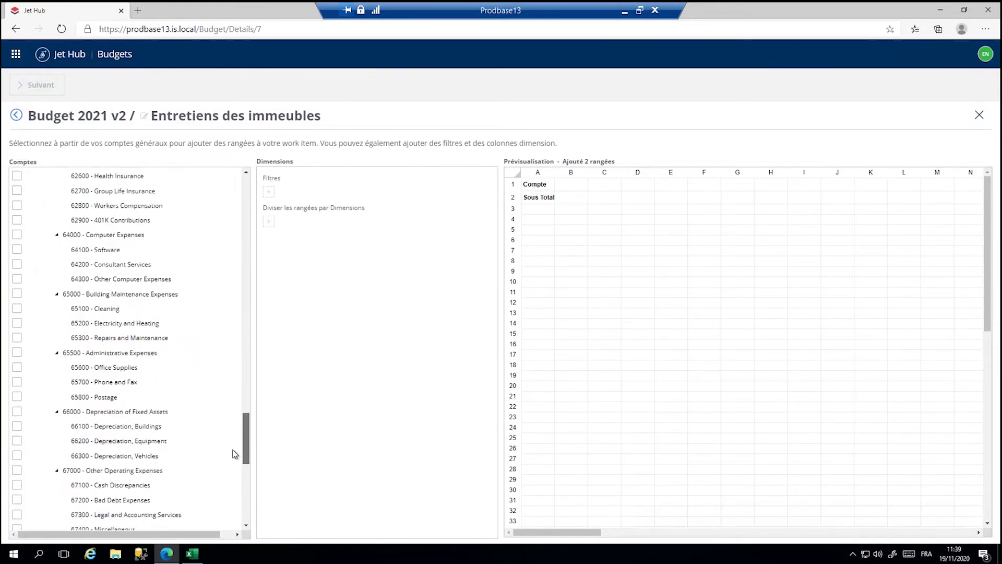
click(17, 294)
click(268, 222)
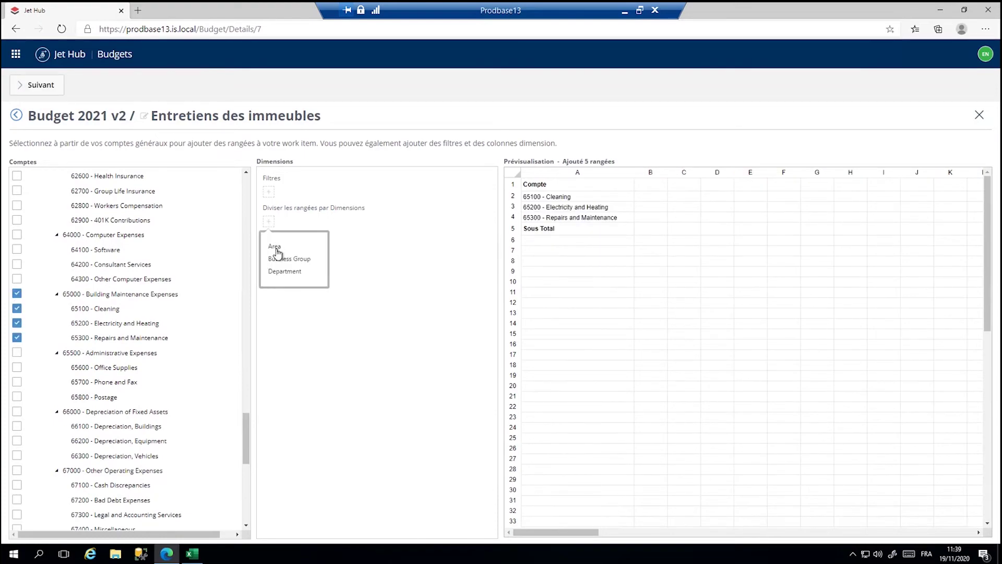
click(275, 247)
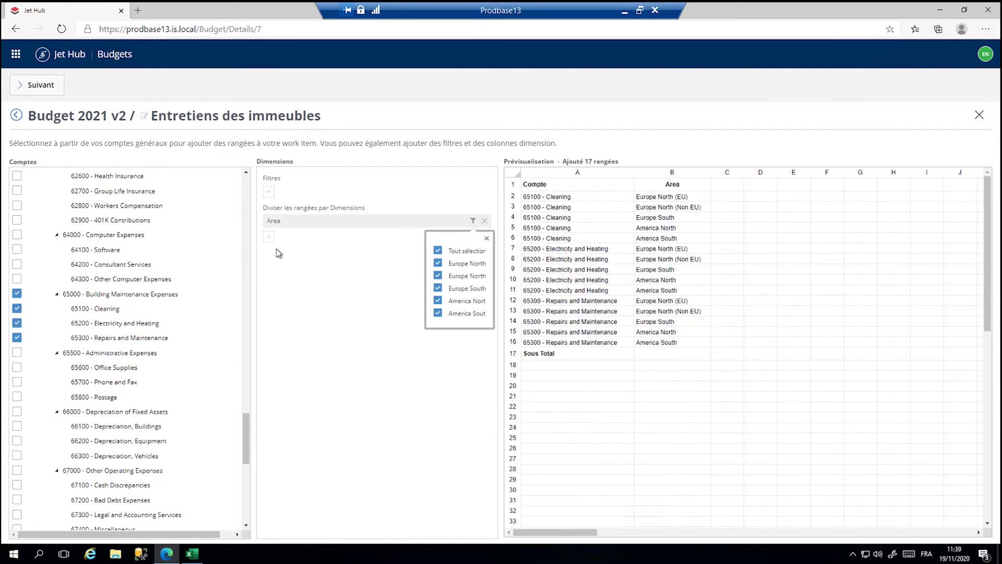
Step: Proceed to the work item's assignment and set the signed-in user as approver and the other listed user as contributor
click(40, 86)
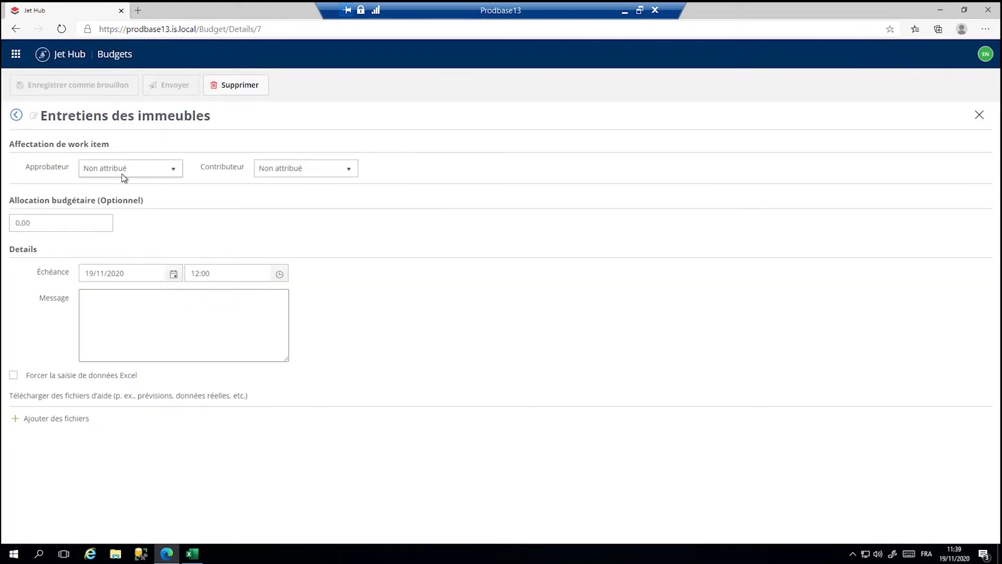
click(121, 173)
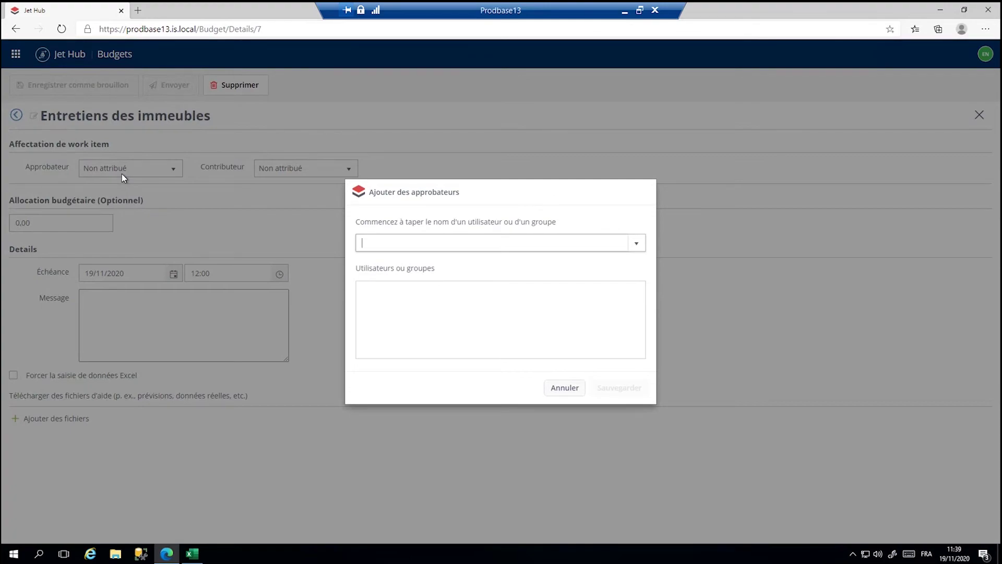
click(640, 247)
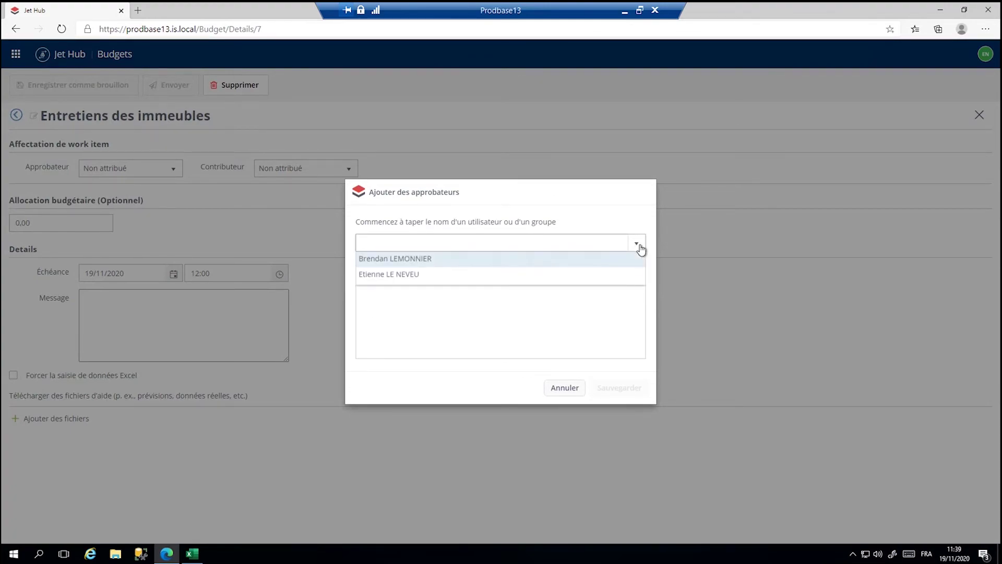
click(412, 282)
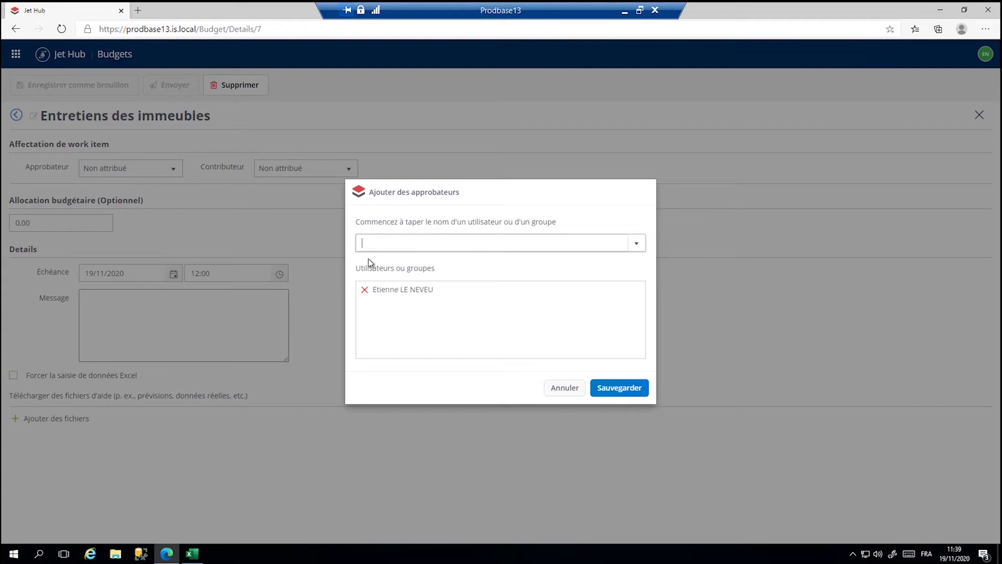
click(633, 387)
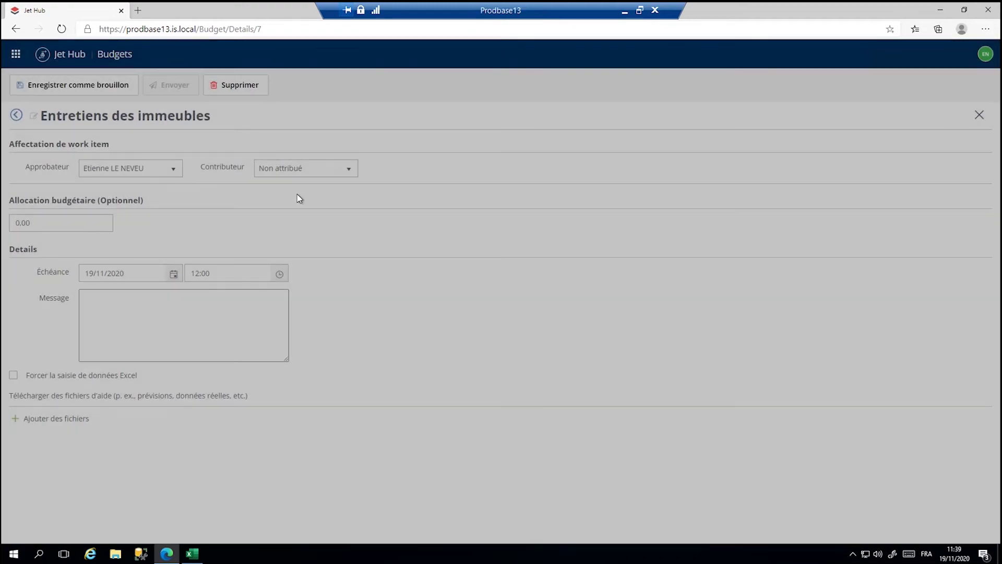
click(300, 168)
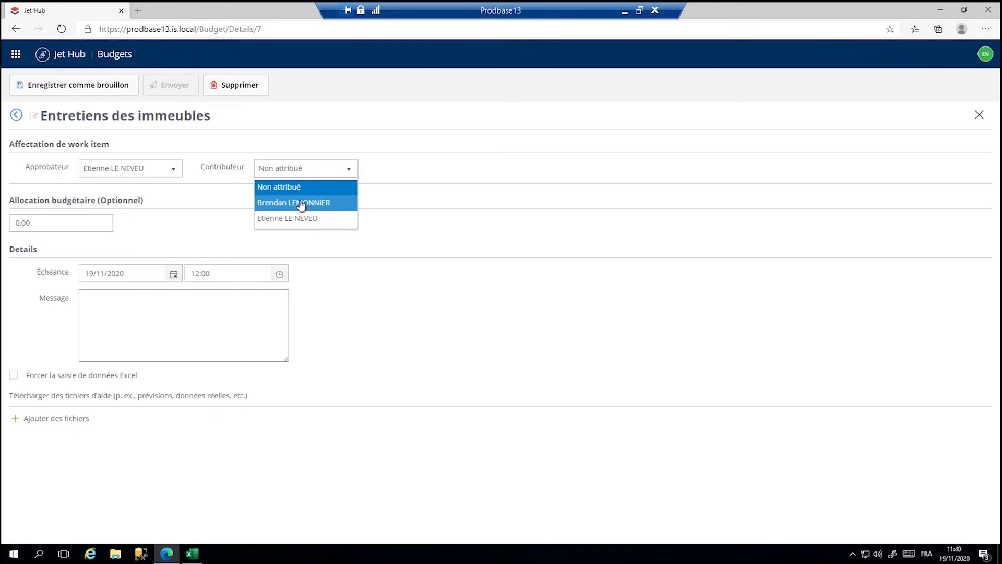
click(301, 205)
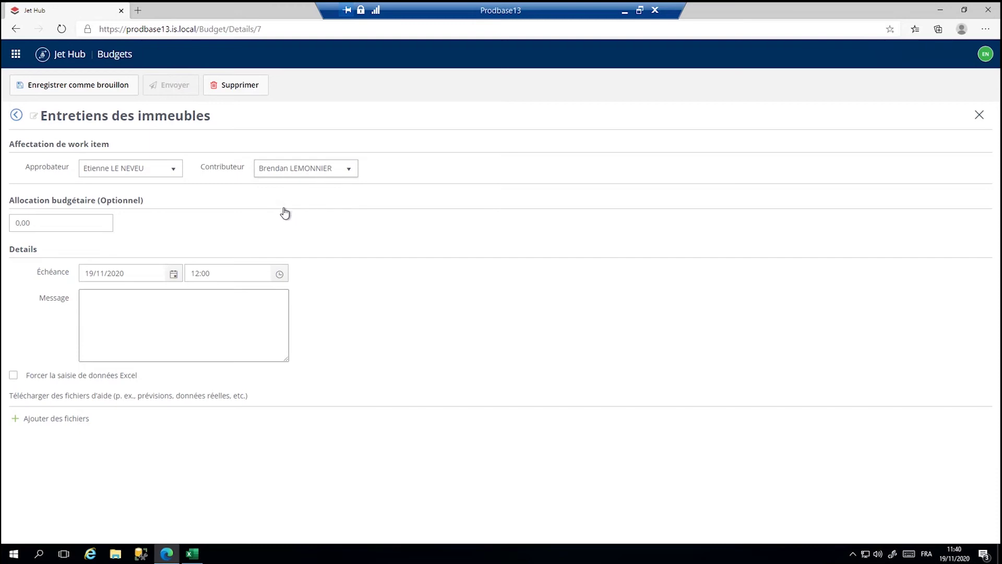
Step: Set the work item's budget allocation to 35 000,00 and its due date to 27/11/2020
click(34, 222)
text(35000)
key(Tab)
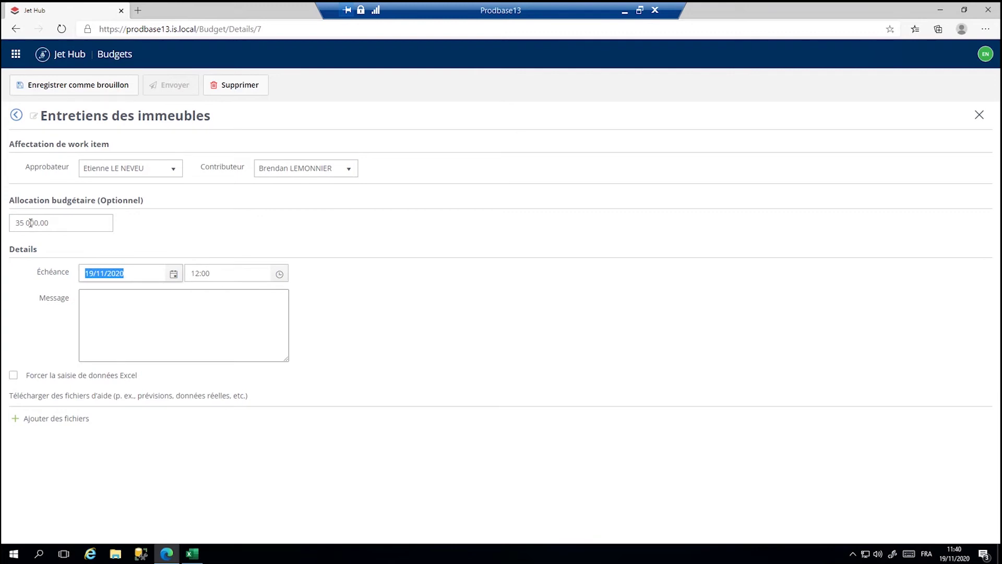
click(173, 274)
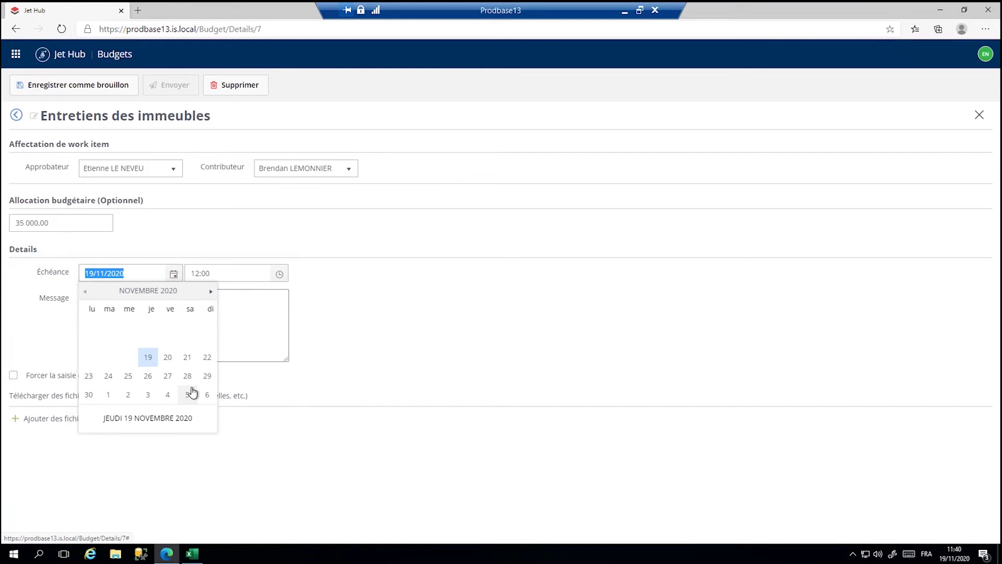
click(168, 376)
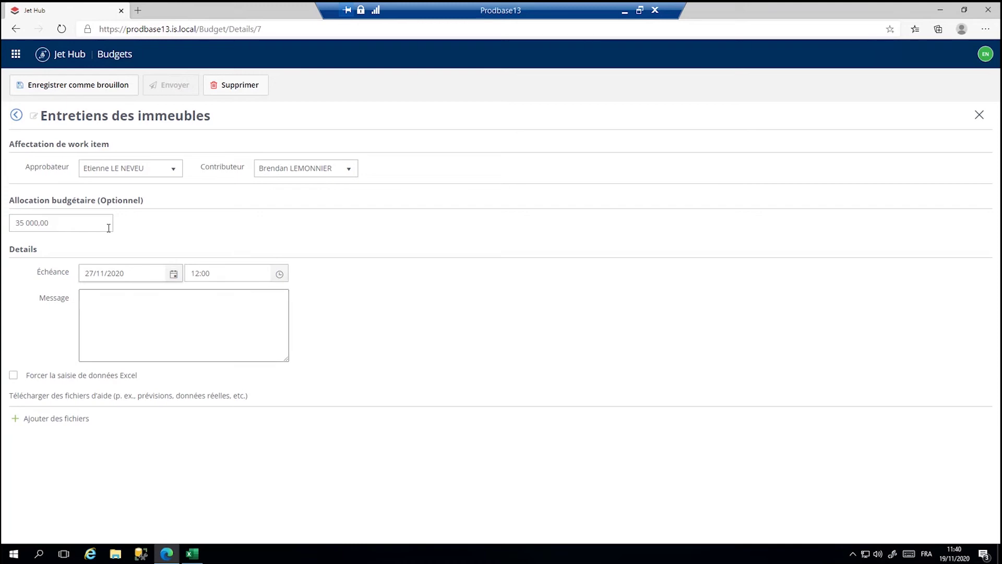
Step: Write the message "Merci de me retourner tes éléments budgétaires." for the contributor
click(116, 314)
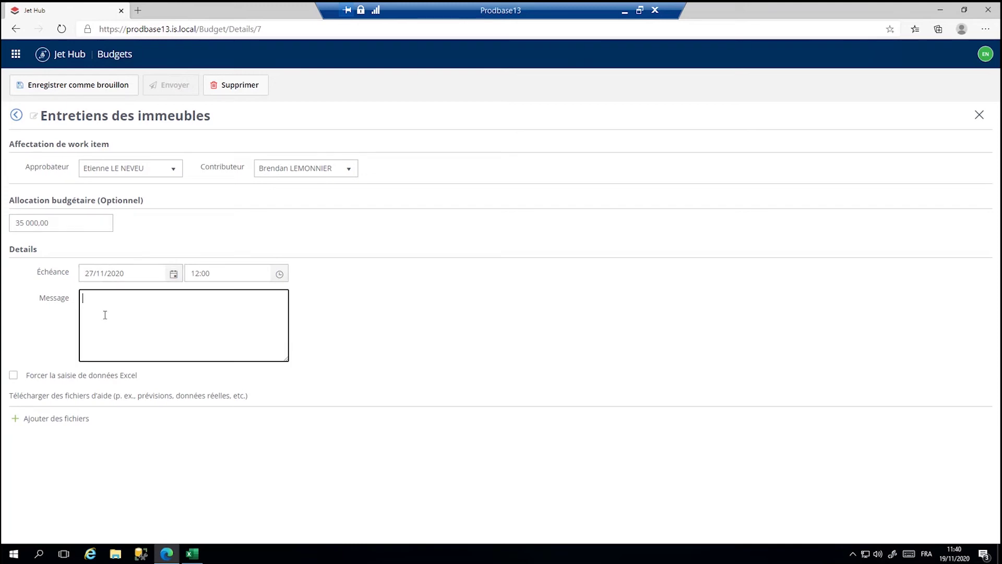
text(Merci de)
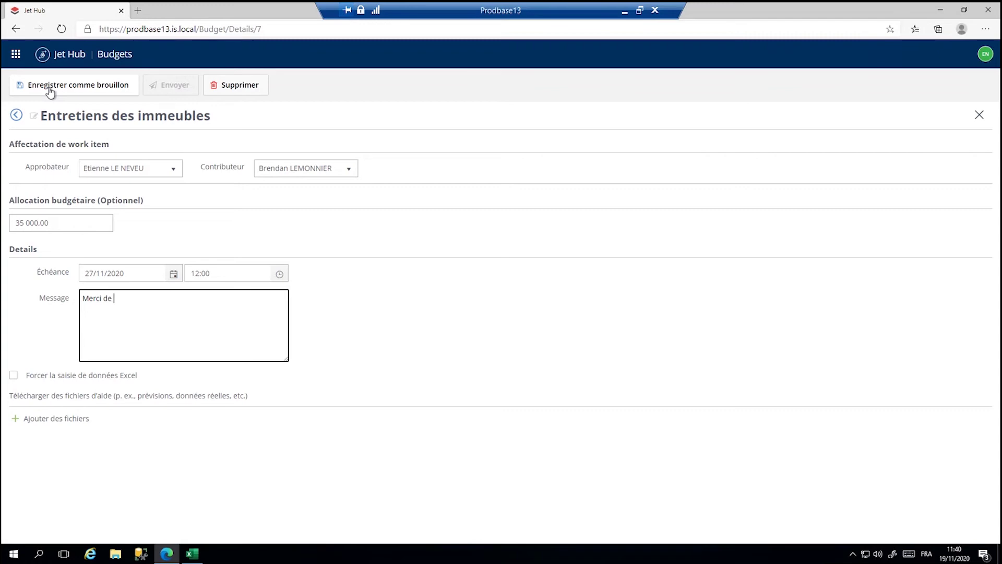
text(me retourner tes éléments budgétaires)
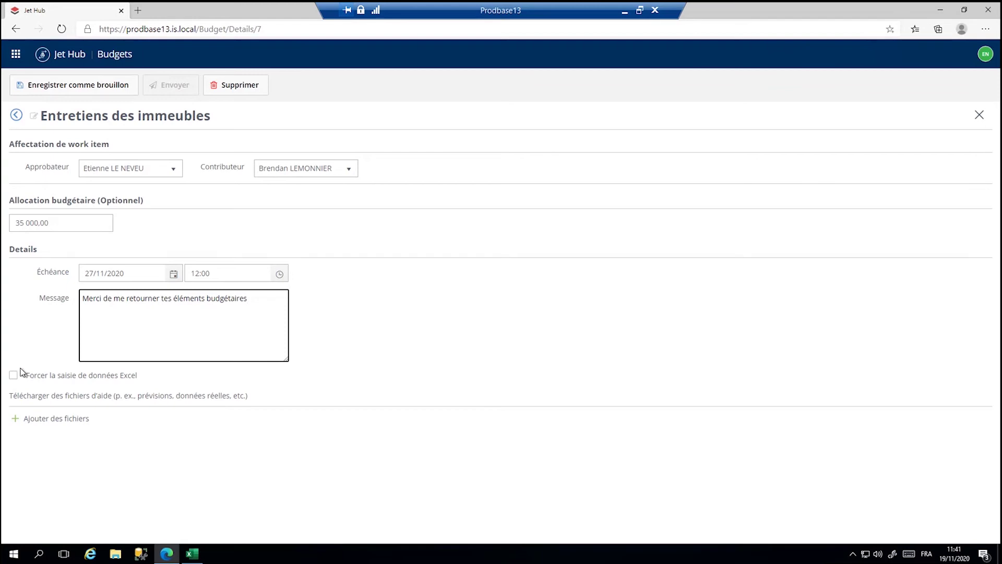
text(.)
Step: Force data entry in Excel and attach the Suivi Budget workbook from Documents as a help file
click(14, 375)
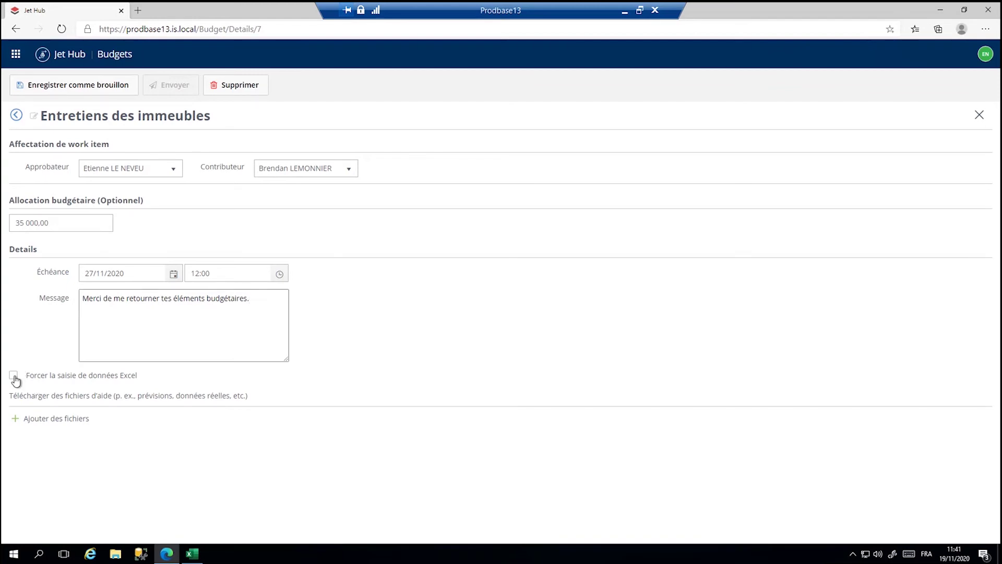
click(44, 426)
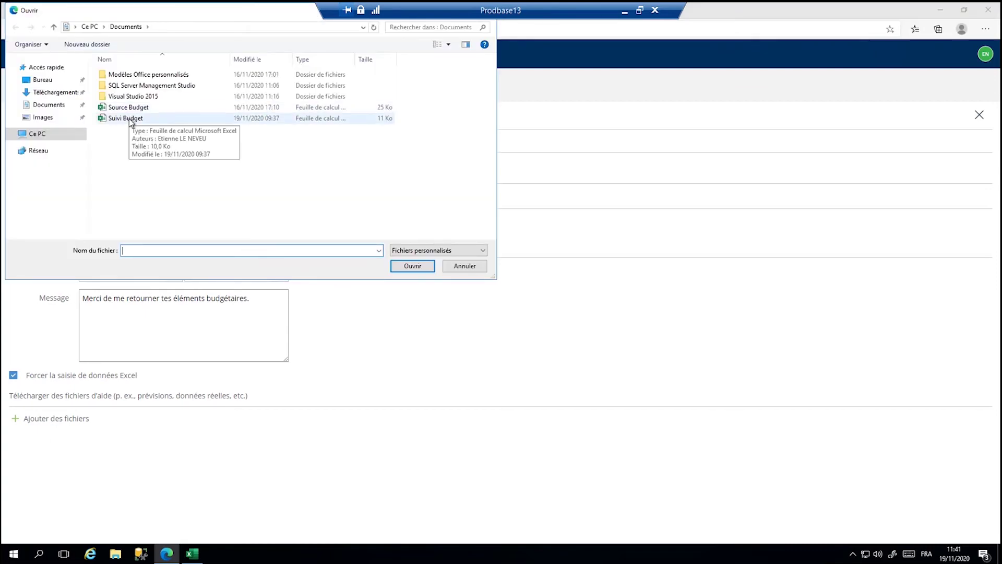
click(136, 119)
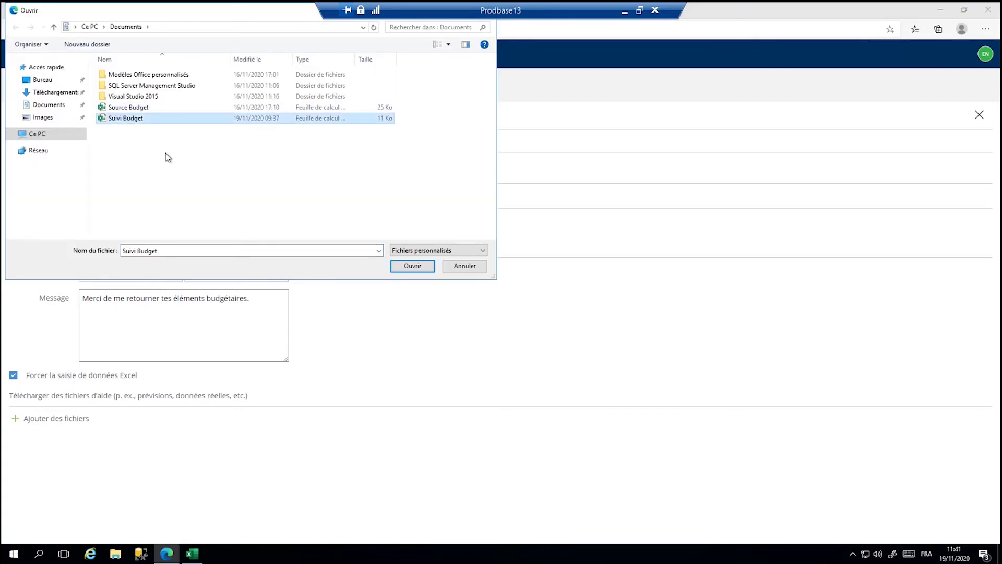
click(413, 266)
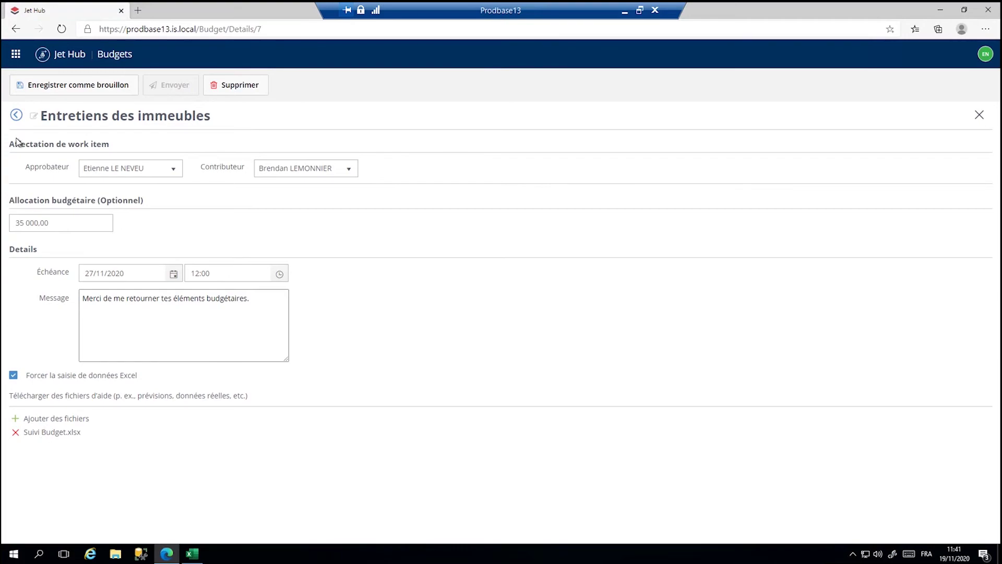
Step: Save the Entretiens des immeubles work item as a draft and return to the Budget 2021 v2 overview
click(67, 88)
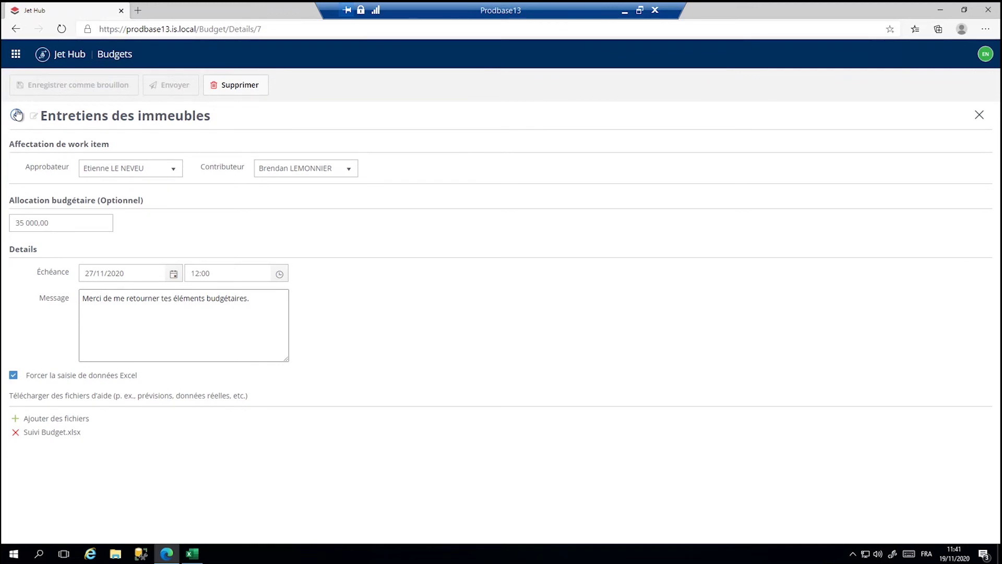
click(16, 118)
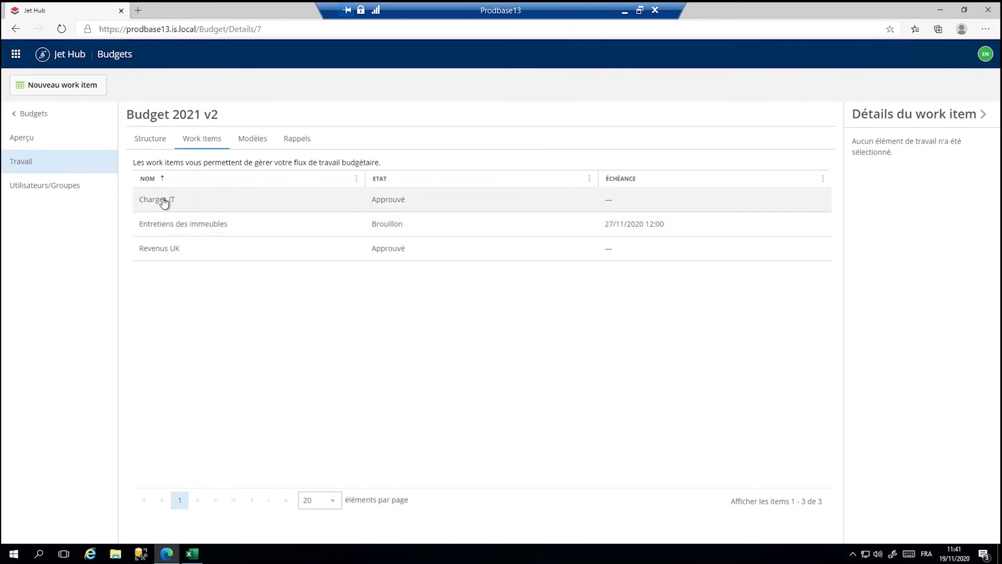
click(33, 140)
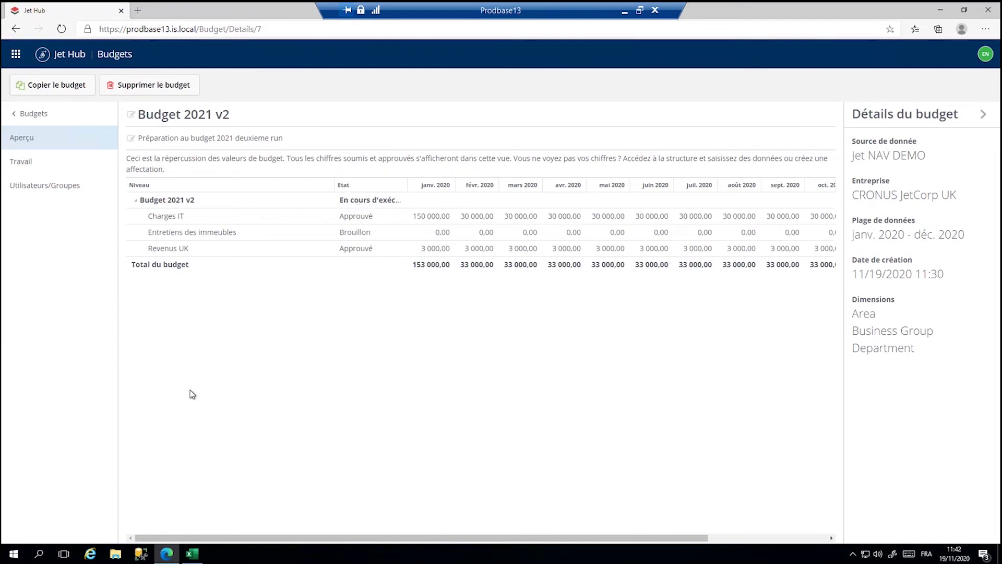
Step: Switch to the Suivi Budget workbook in Excel and clear the budget formula in I4 and the subtotal in I6
mouse_move(189, 557)
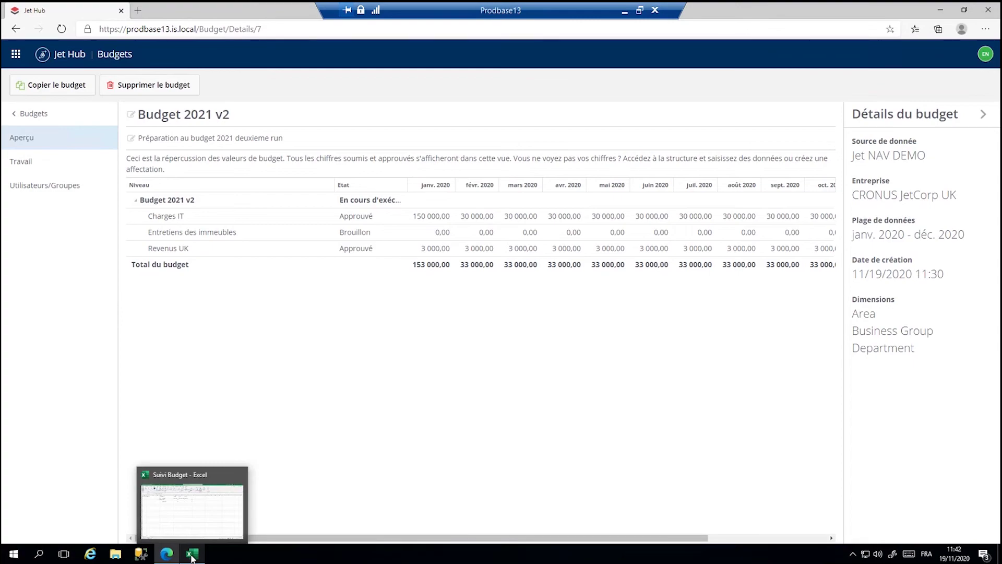
click(187, 524)
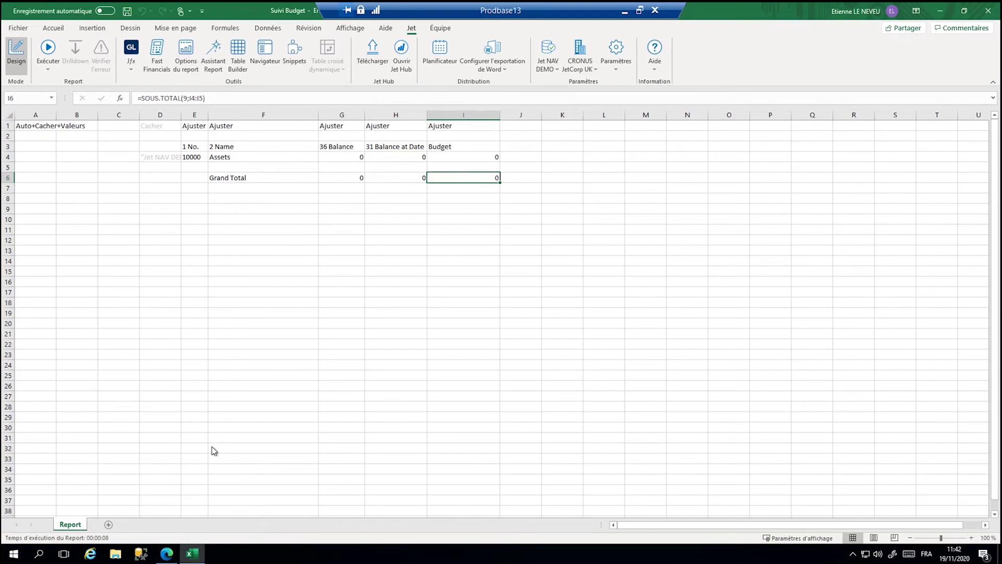
key(Up)
key(Up)
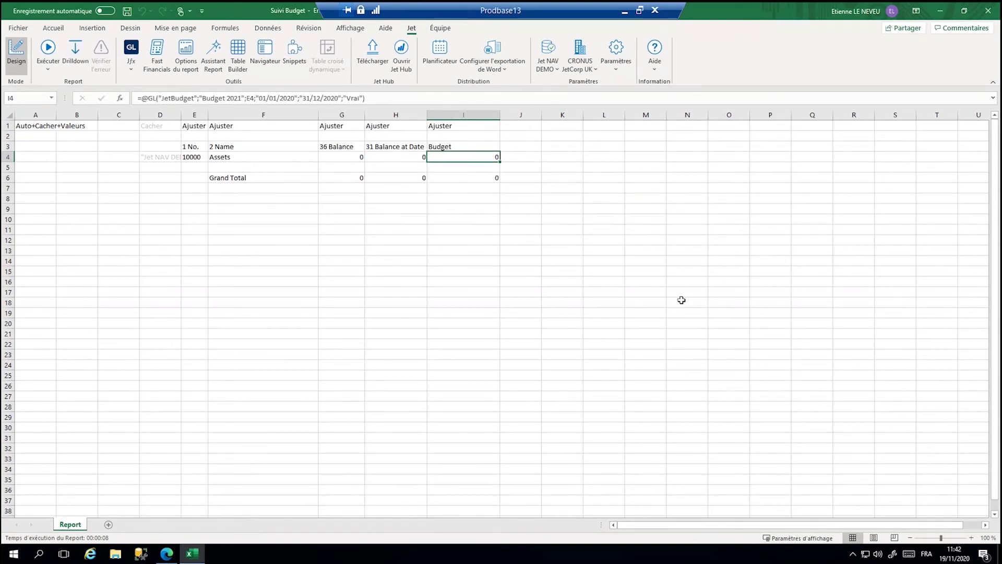
key(Delete)
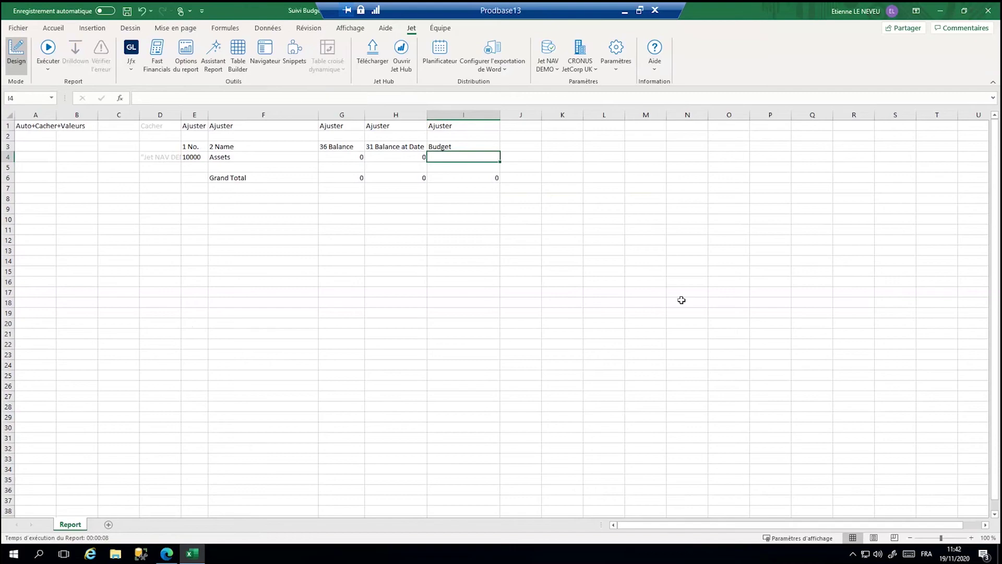
key(Down)
key(Down)
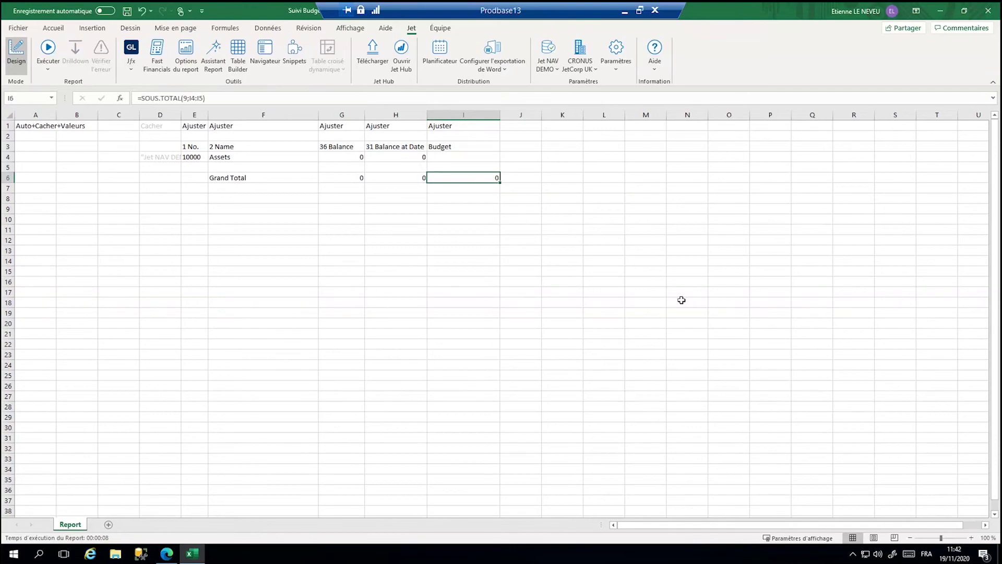
key(Delete)
key(Up)
key(Up)
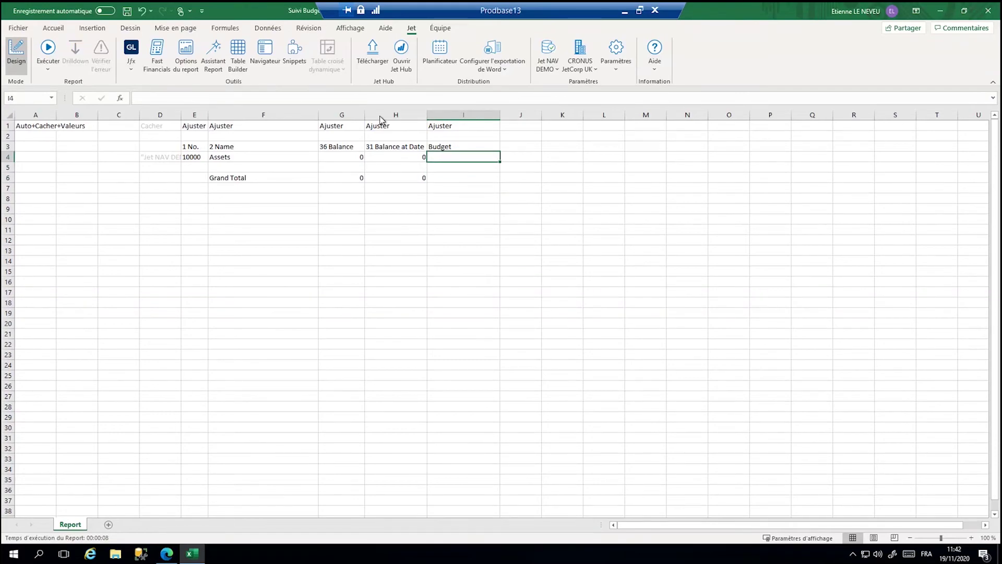
Step: Delete the whole Budget column I from the report
click(467, 148)
right_click(456, 115)
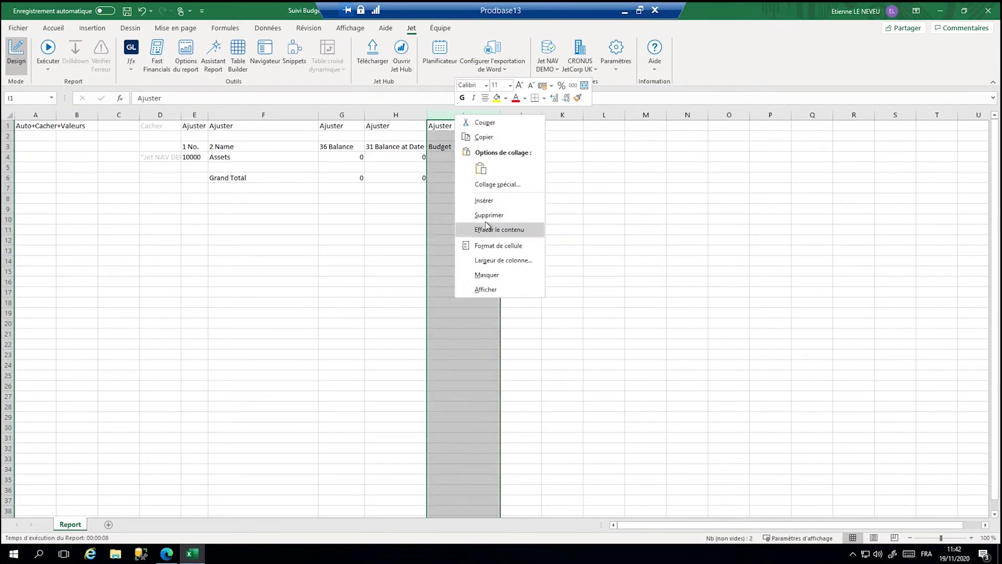
click(485, 214)
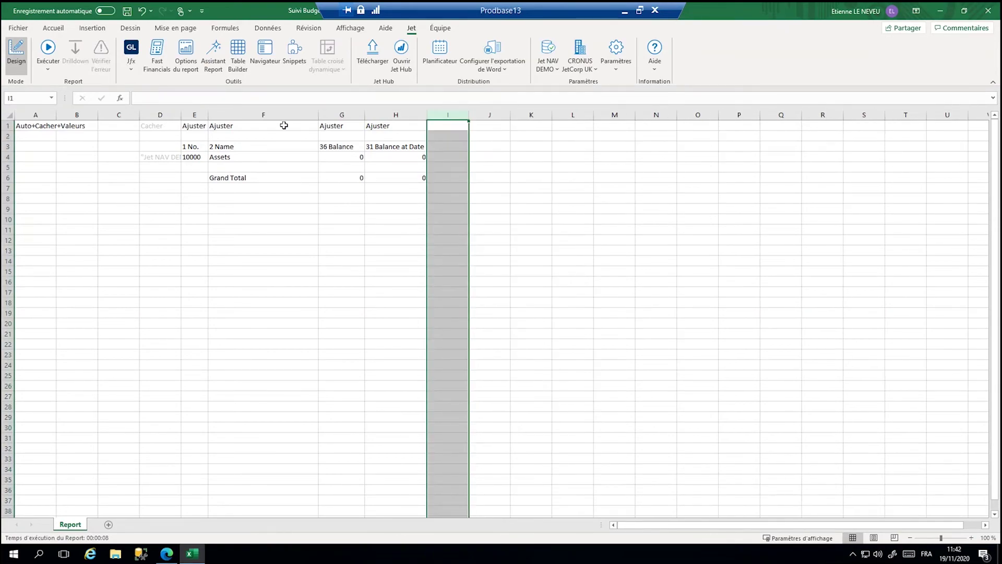
Step: Run the Jet report and review the Balance and Balance at Date values per general ledger account
click(48, 48)
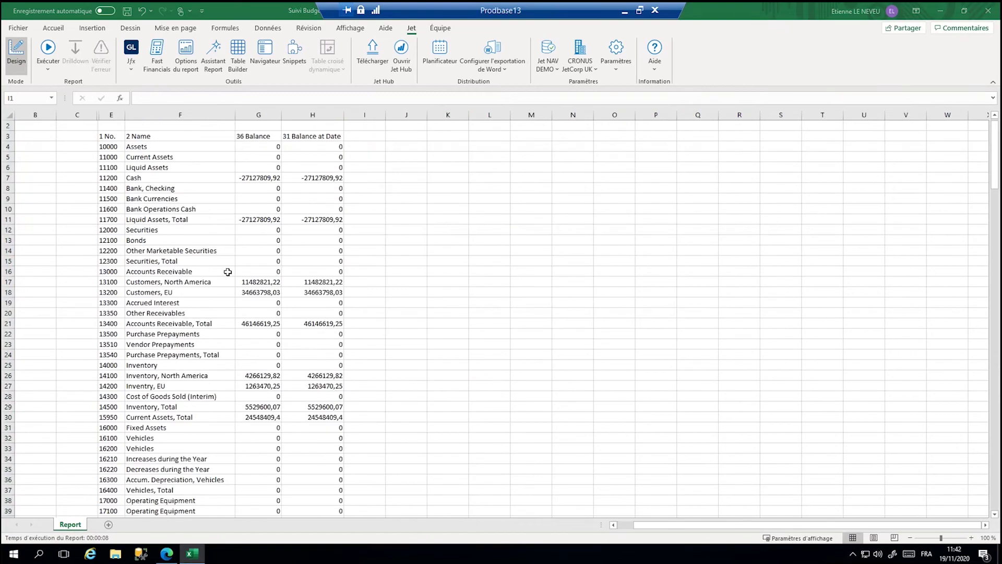
click(264, 171)
scroll(232, 277, down, 5)
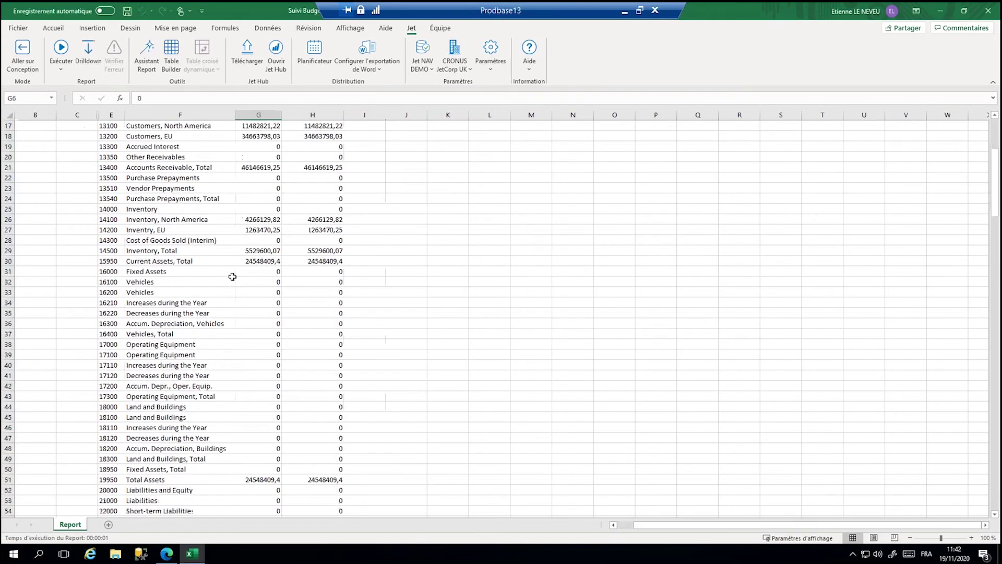
scroll(232, 277, down, 6)
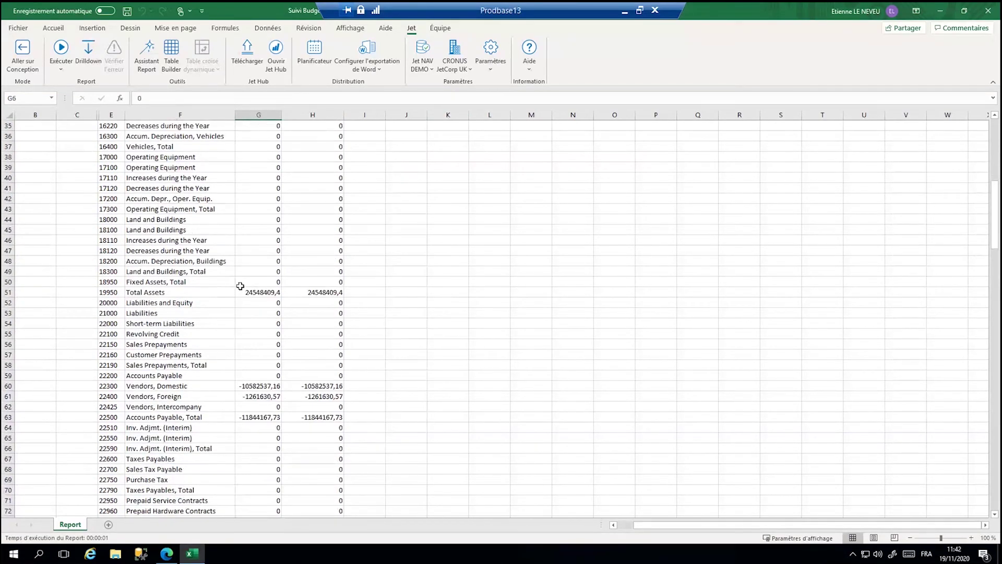
scroll(272, 294, down, 1)
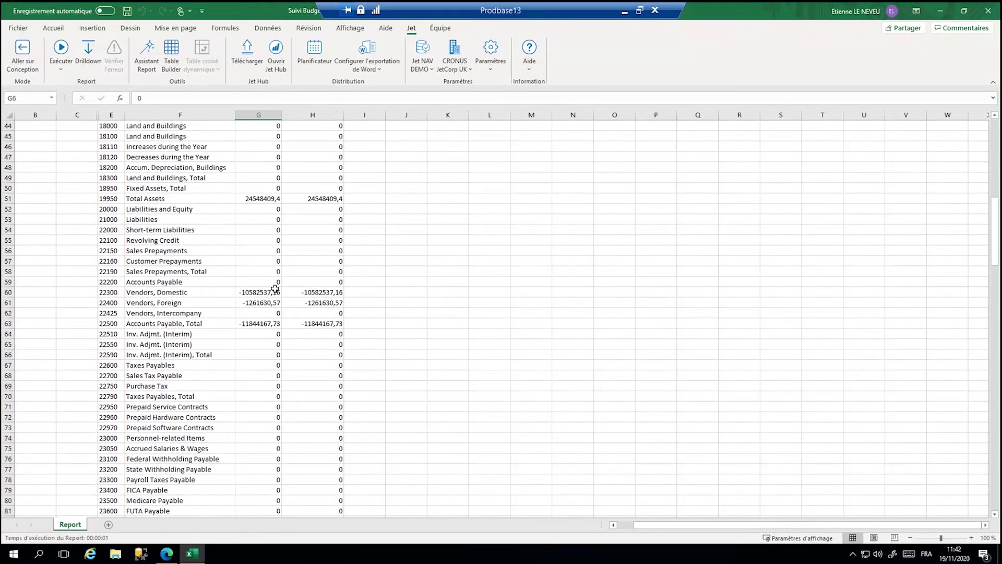
scroll(275, 288, up, 13)
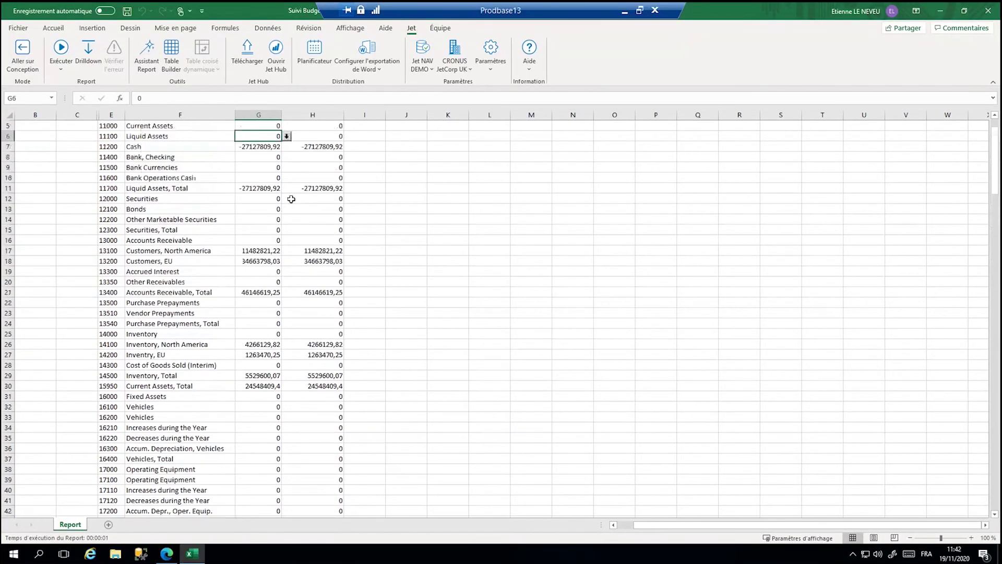
scroll(292, 199, up, 1)
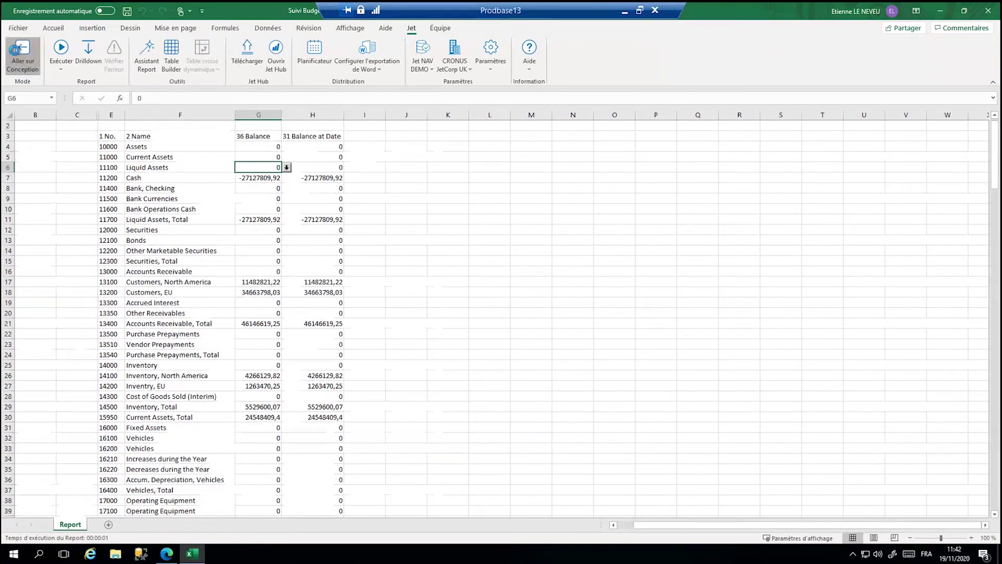
Step: Return the report to design mode and check the Balance and Balance at Date formulas in row 4
click(15, 50)
click(336, 146)
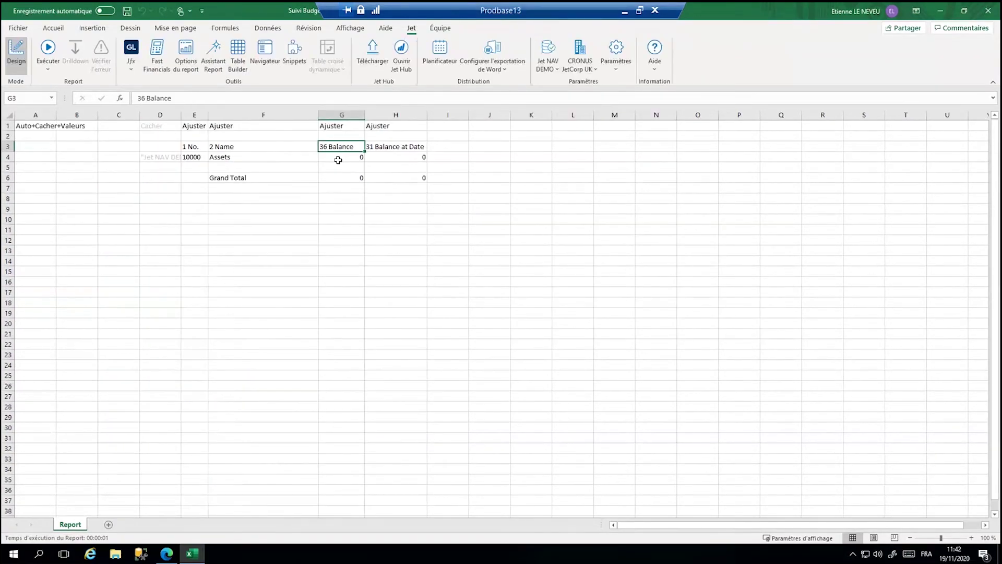
click(335, 157)
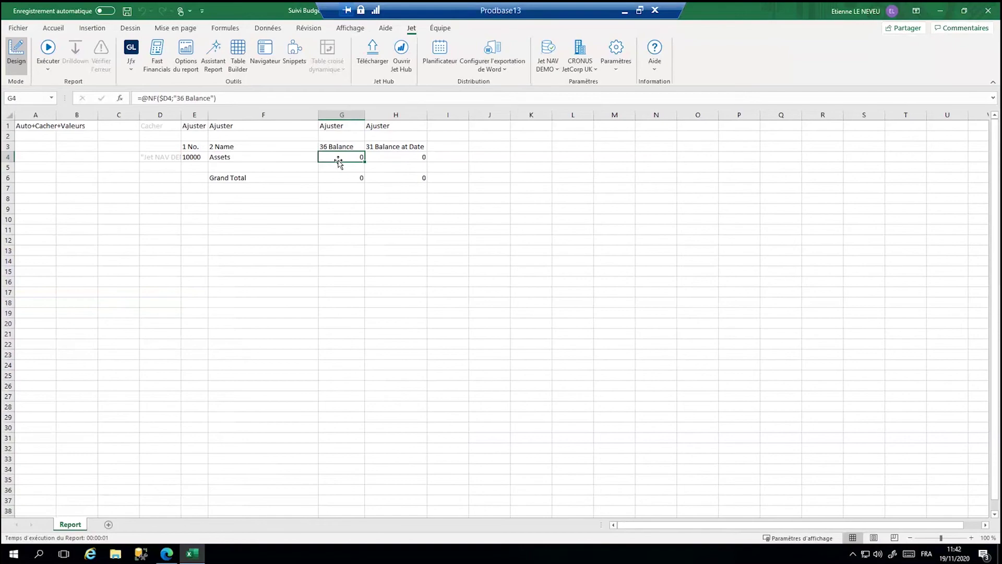
click(400, 157)
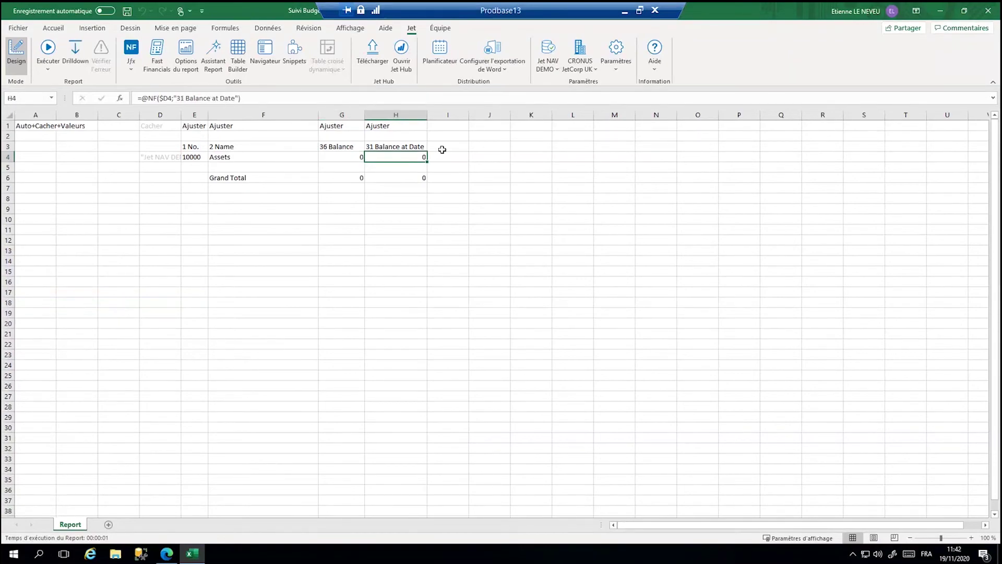
Step: Enter the keyword Ajuster in cell I1 to set up a new auto-fitted column
click(436, 125)
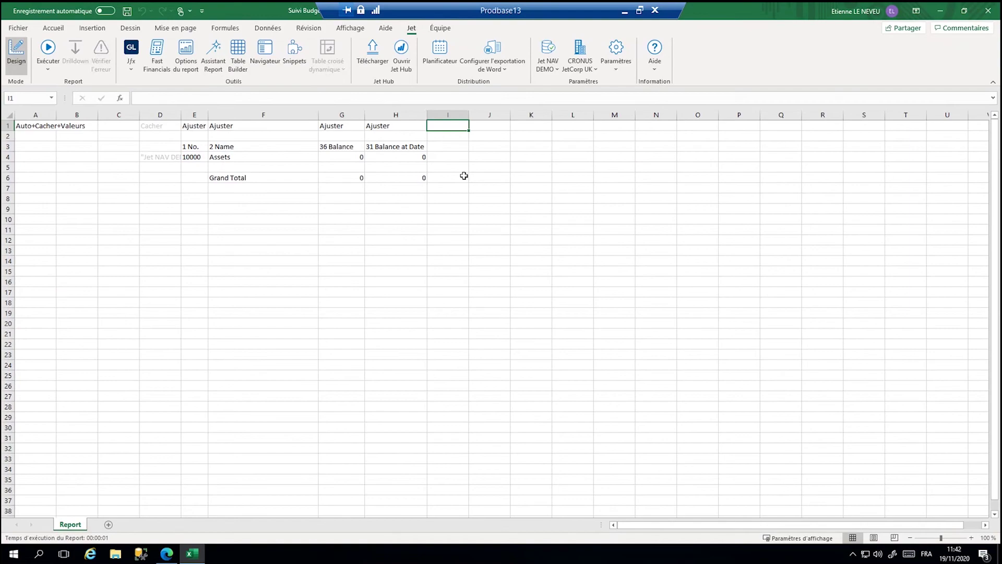
text(Ajuster)
key(Return)
key(Return)
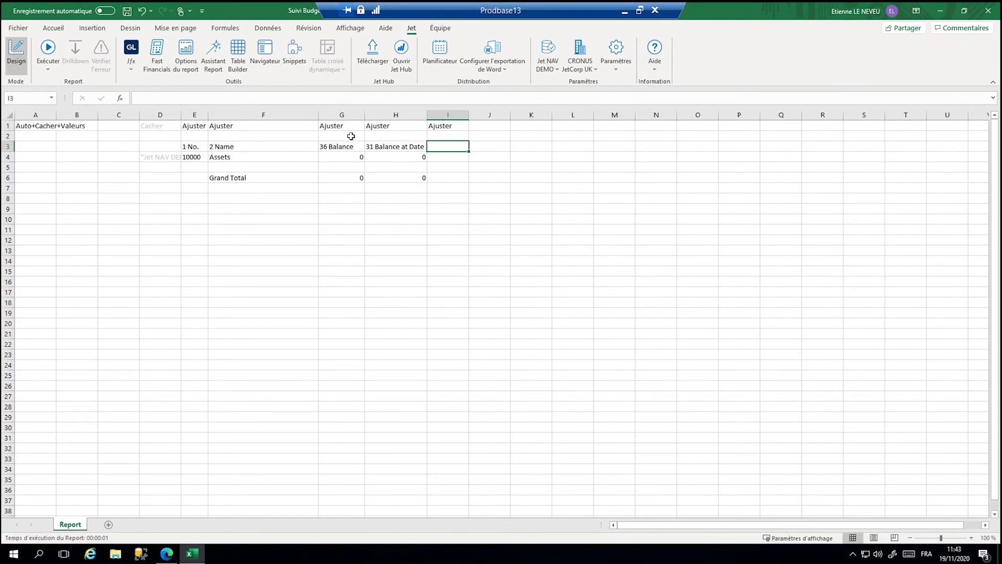
click(131, 58)
click(141, 126)
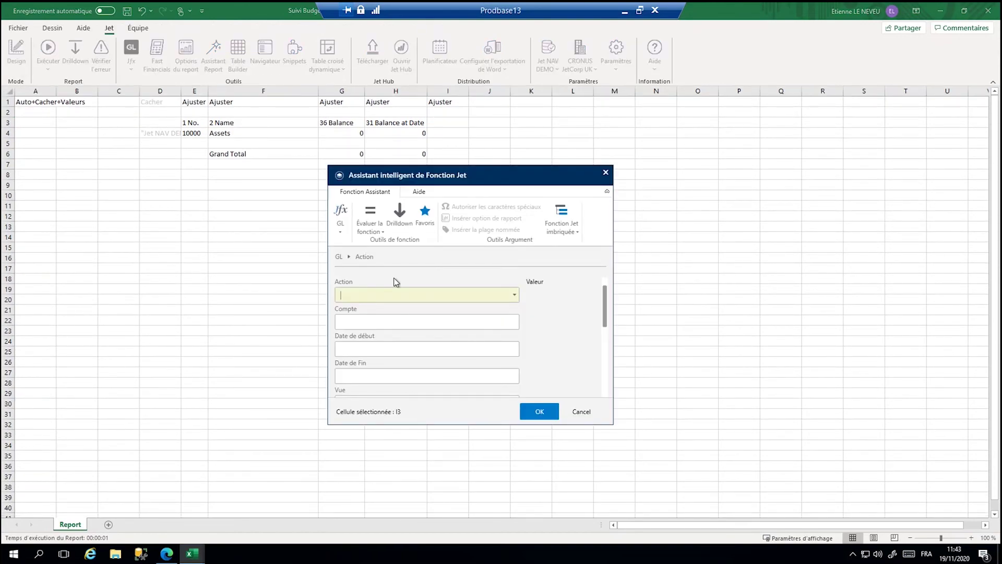
click(514, 295)
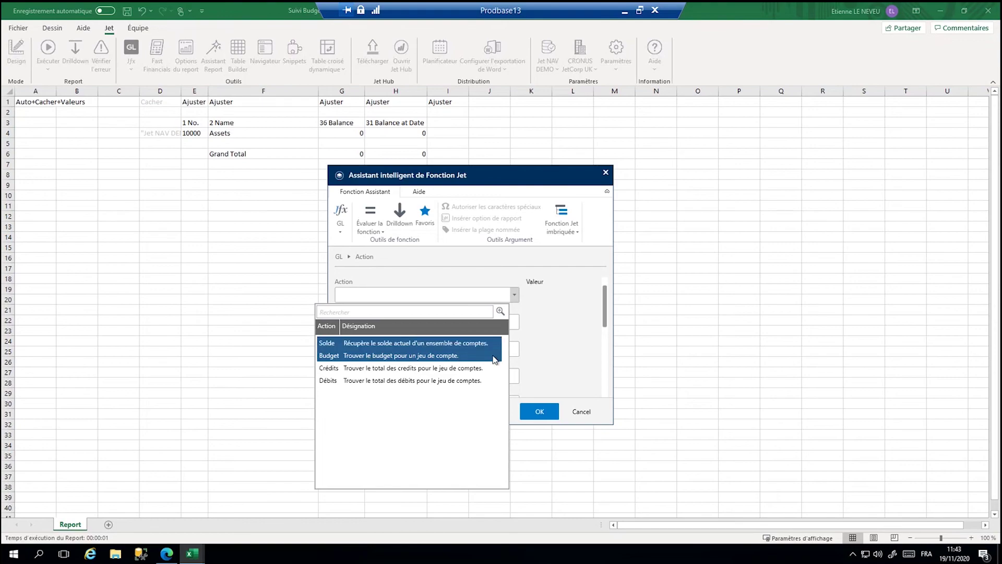
click(545, 350)
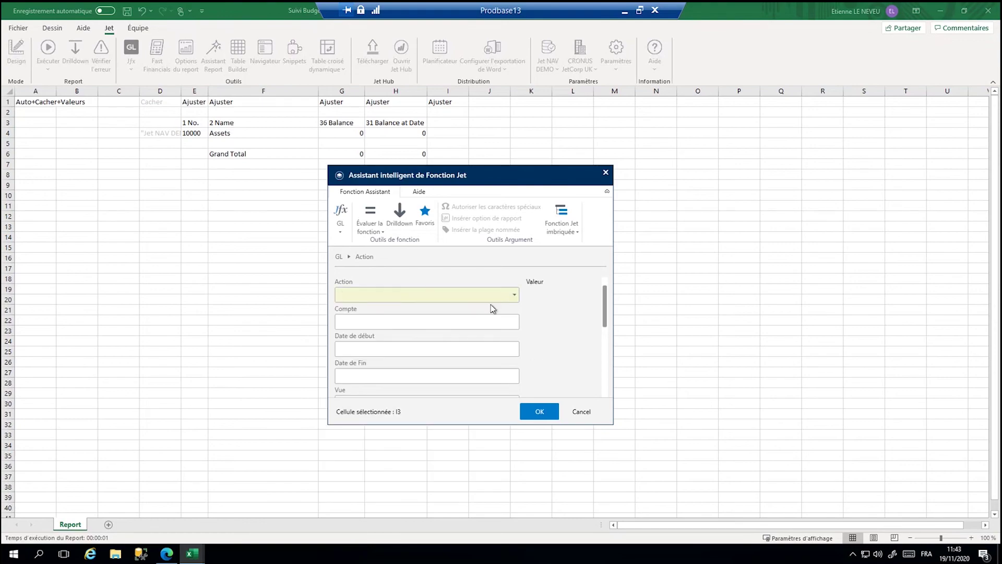
click(514, 295)
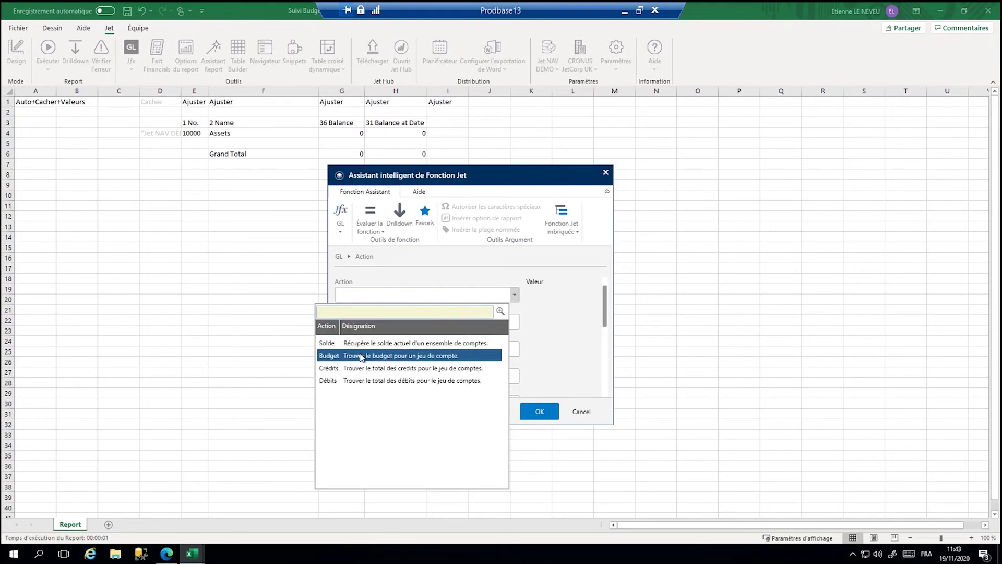
click(329, 355)
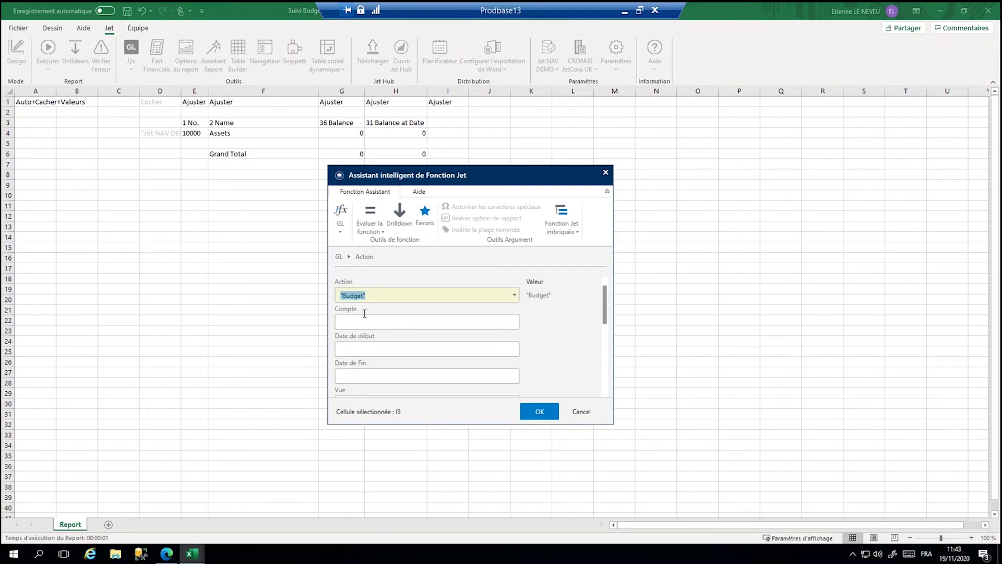
click(358, 322)
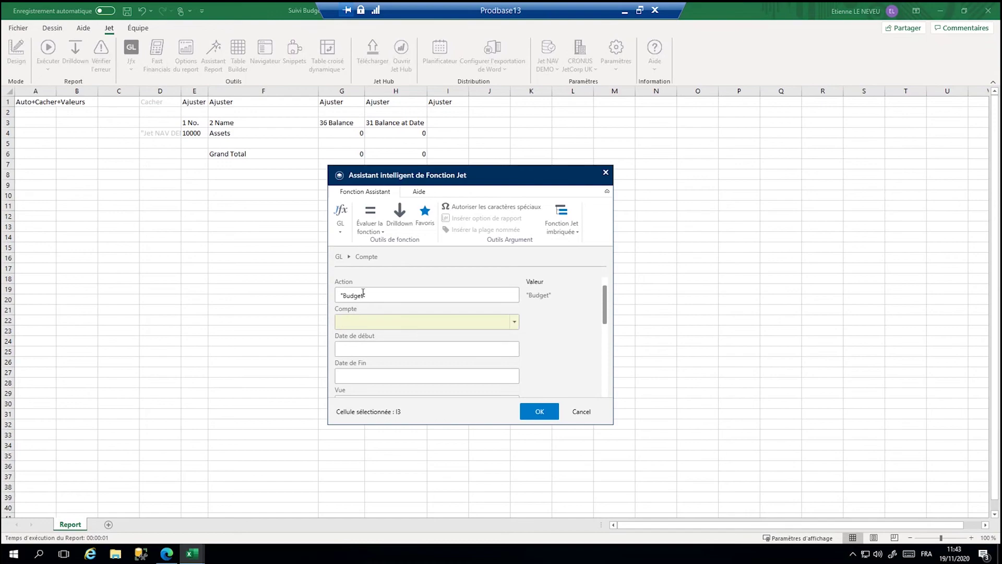
click(191, 133)
click(344, 349)
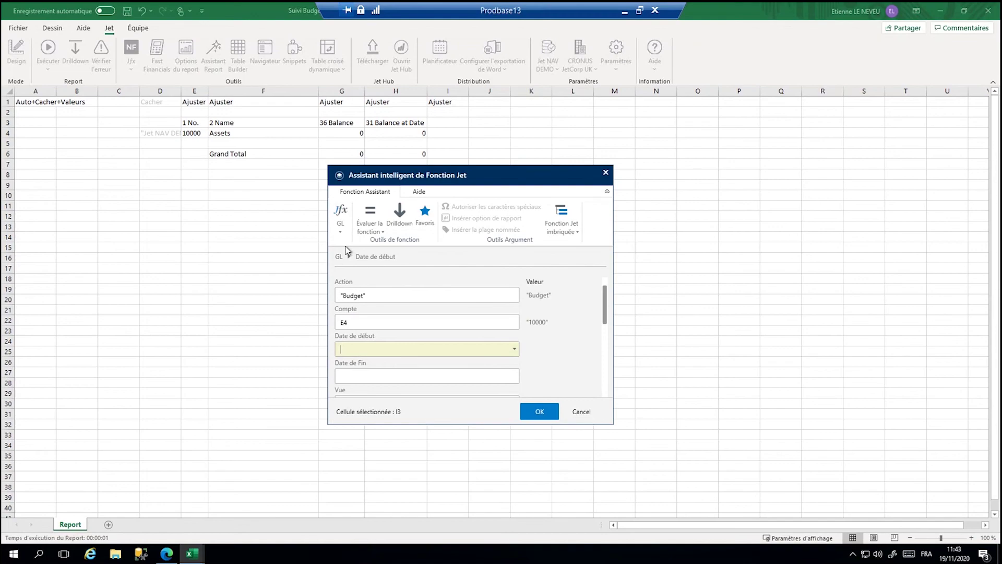
click(583, 413)
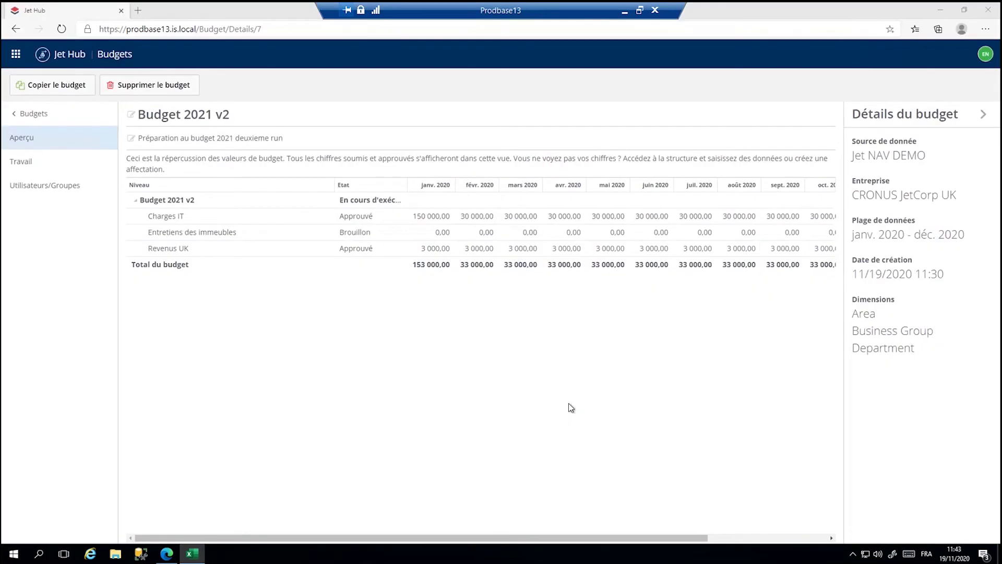
click(191, 552)
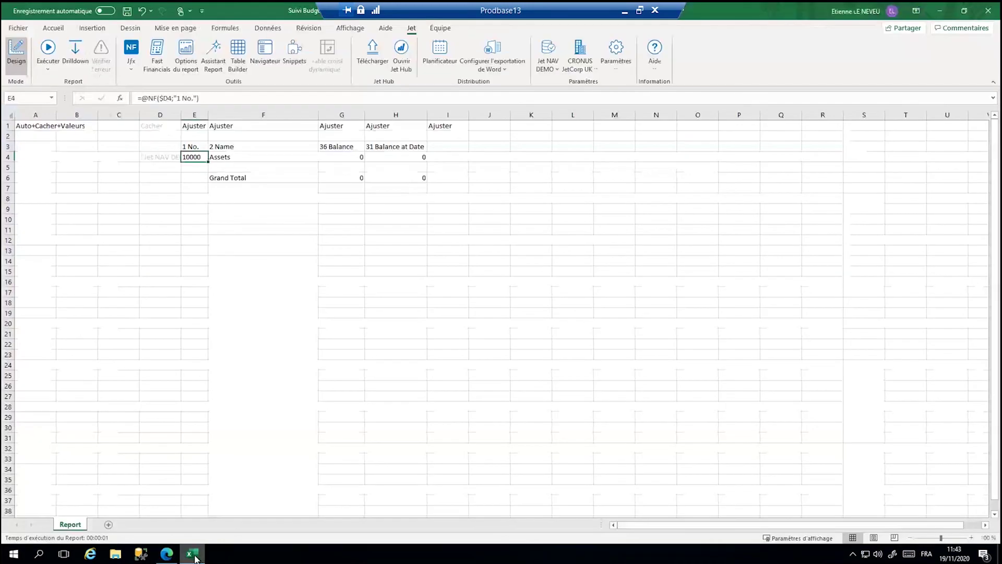
Step: Start a GL (Jet Budgets) function for cell I3 in the Jet function assistant
click(141, 70)
click(151, 126)
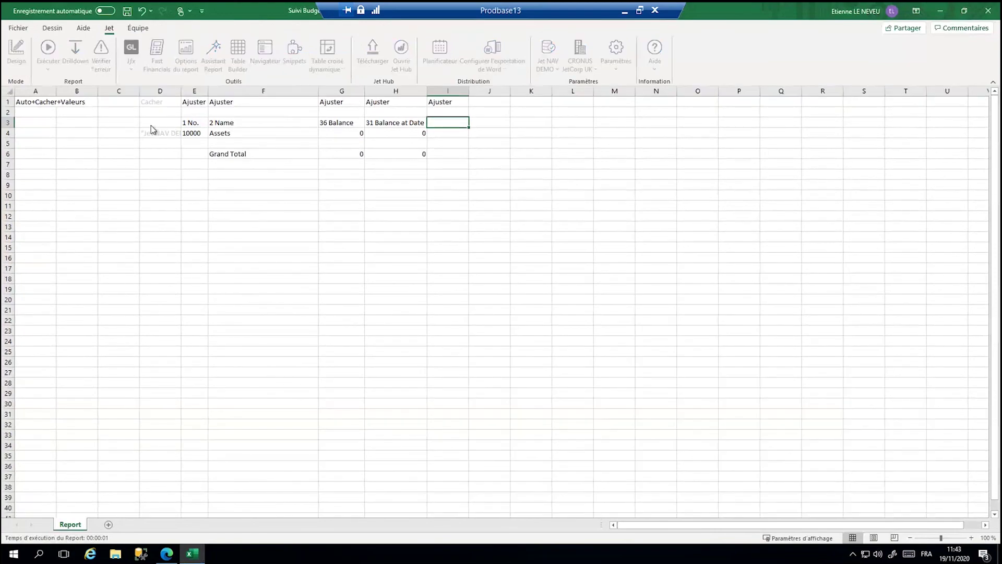
click(341, 224)
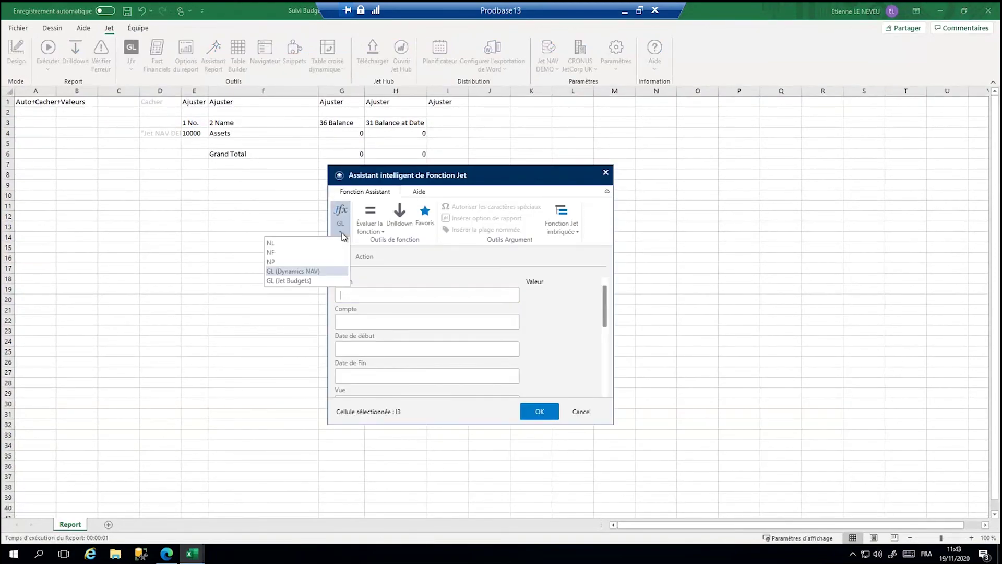
click(303, 281)
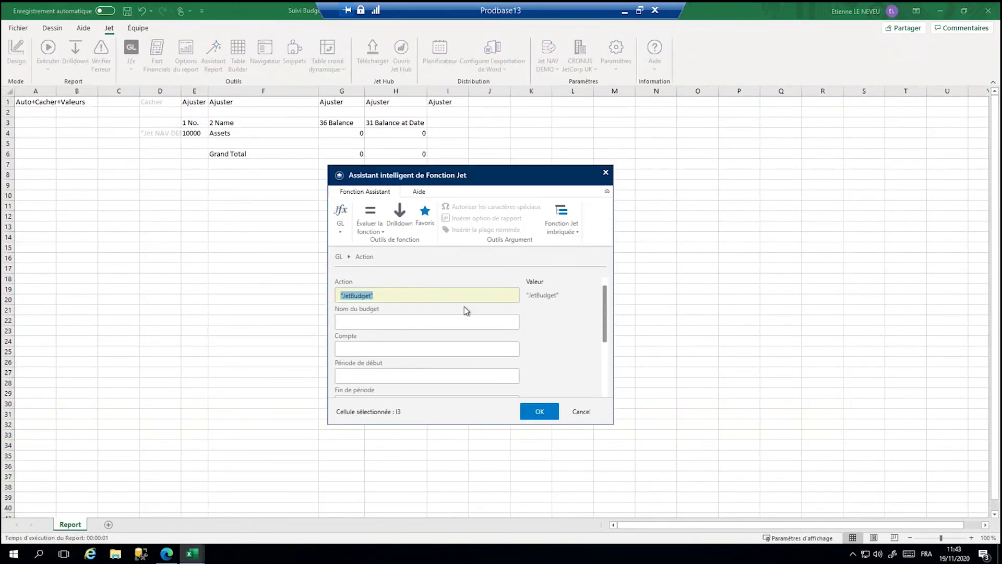
Step: Choose Budget 2021 v2 as the budget name for the JetBudget function
click(384, 327)
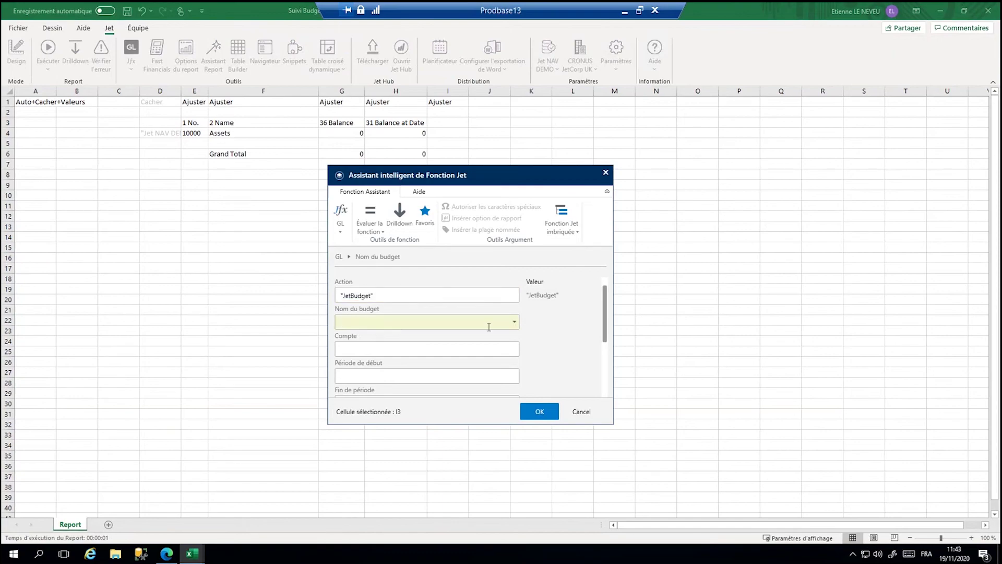
click(515, 323)
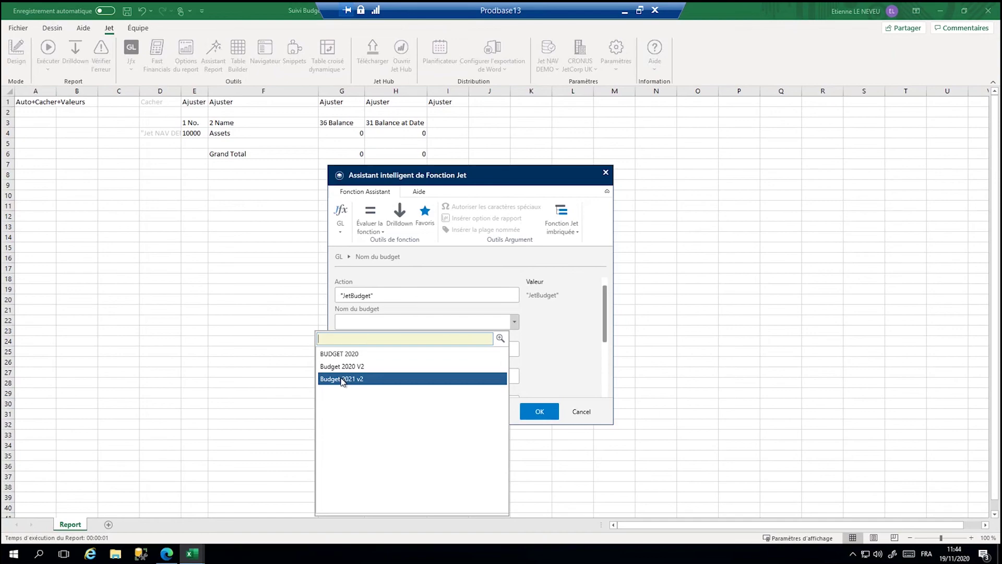
click(342, 382)
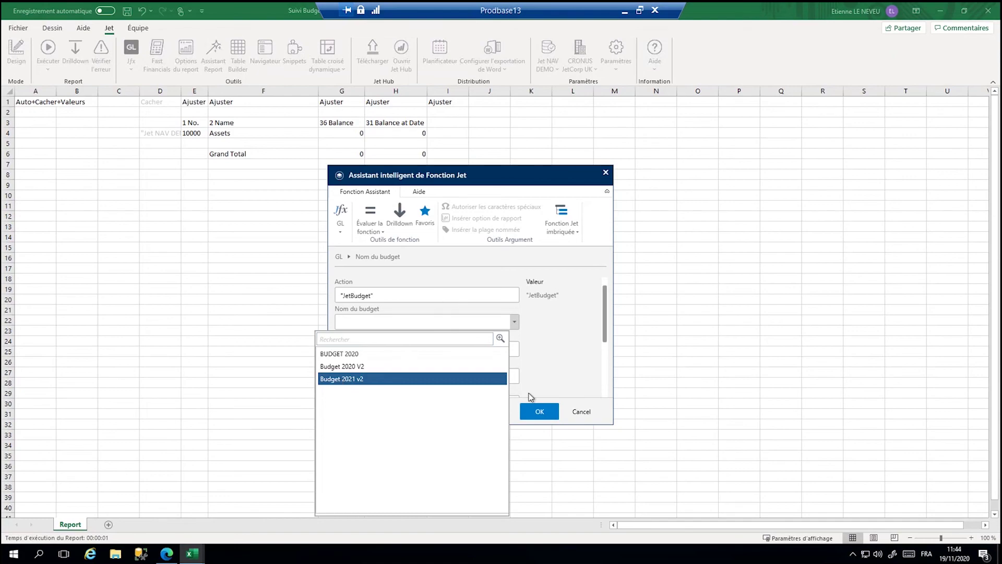
click(556, 337)
click(515, 322)
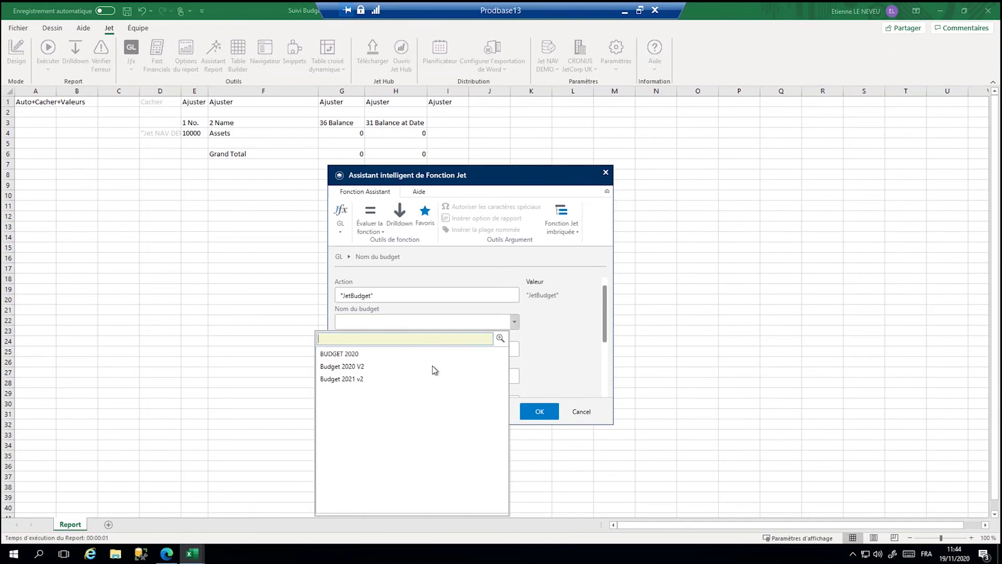
click(336, 380)
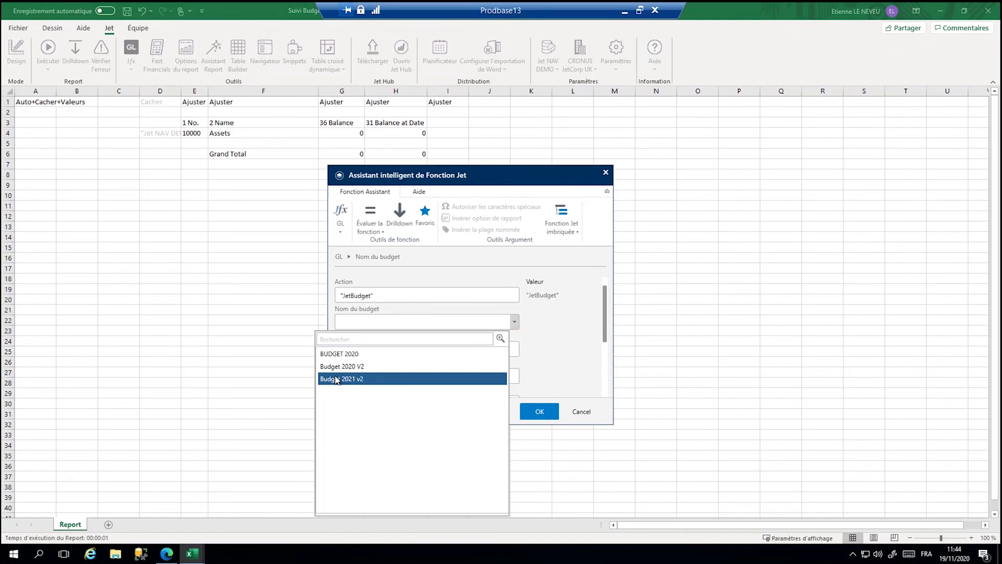
Step: Use cell E4 as the function's account and try to set the start period to 01/01/2020
click(406, 348)
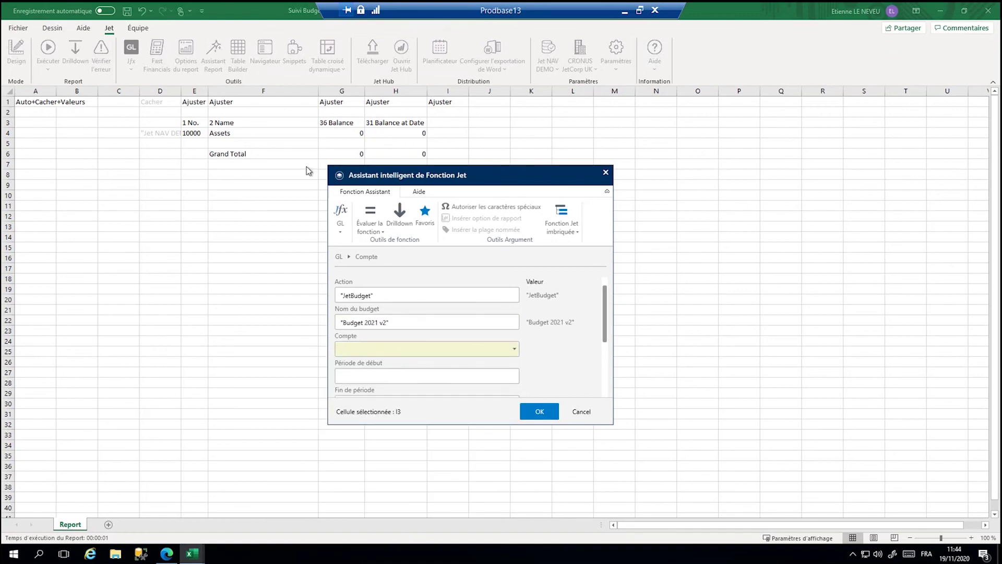
click(191, 134)
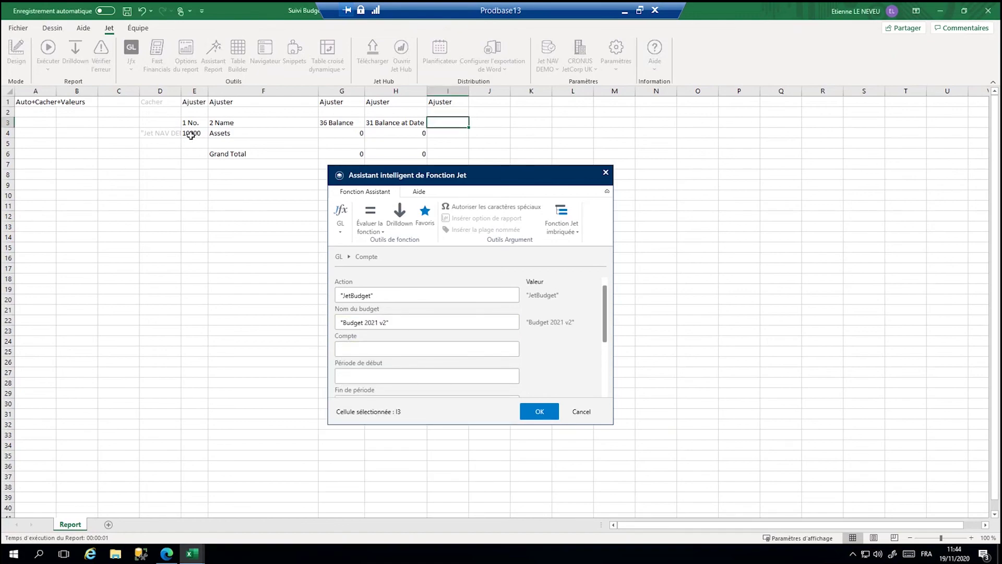
click(361, 378)
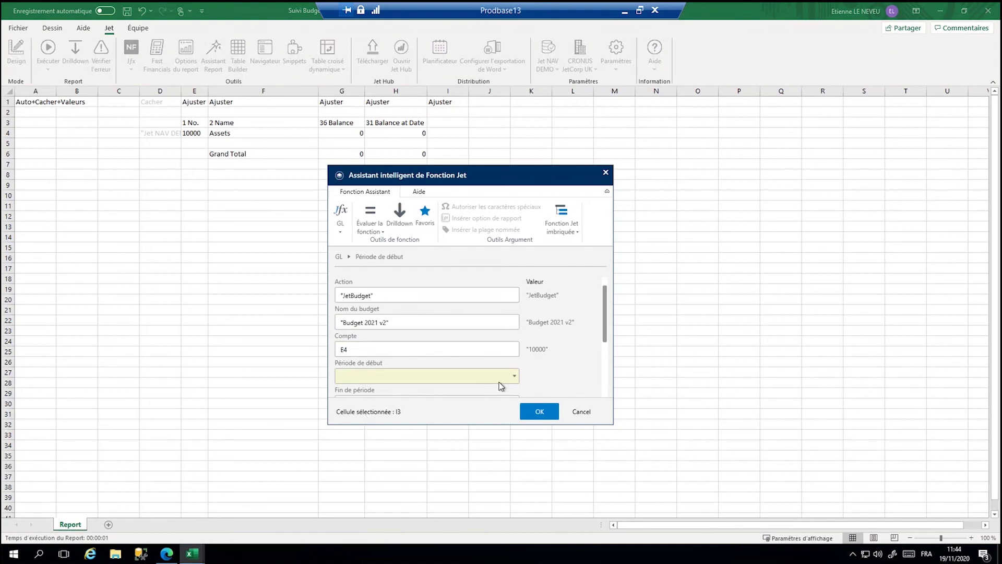
click(515, 375)
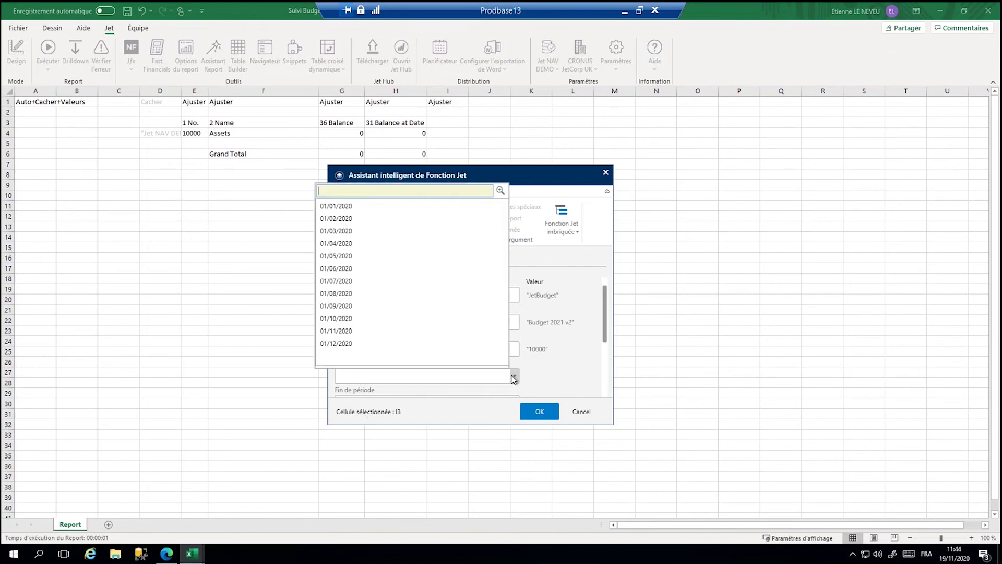
click(357, 209)
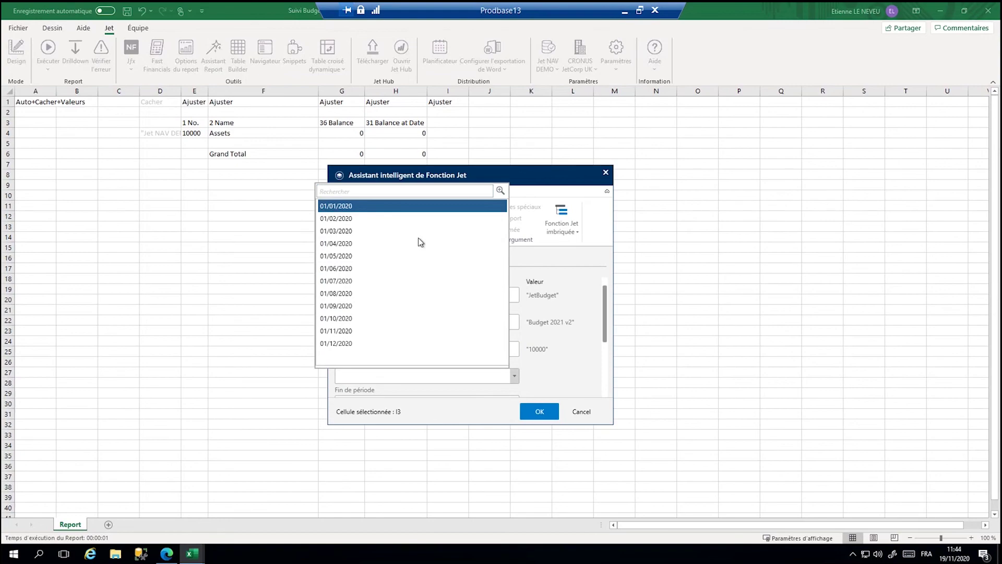
key(Return)
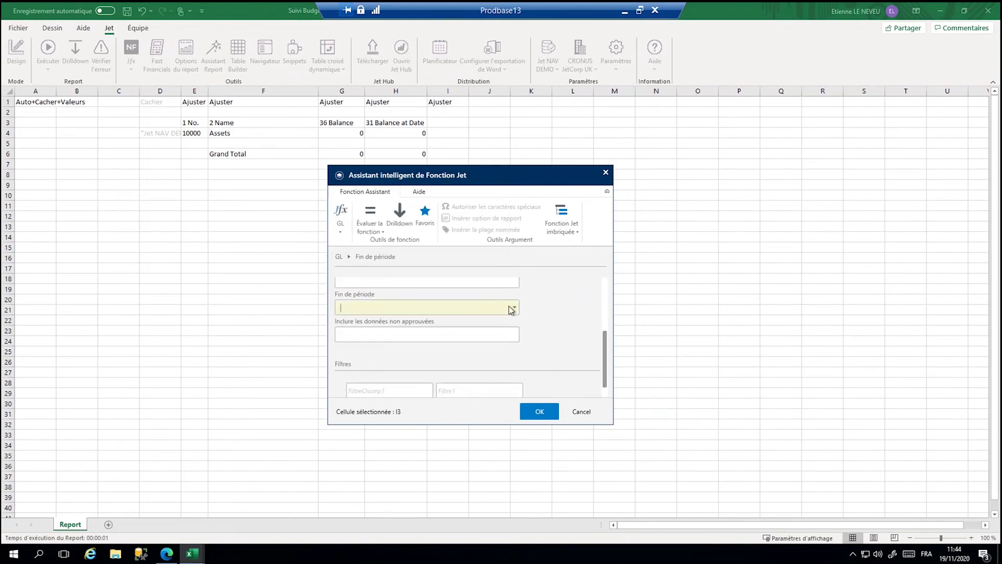
Step: Set the end period to 31/12/2020, include unapproved data with Vrai, and insert the function
click(517, 311)
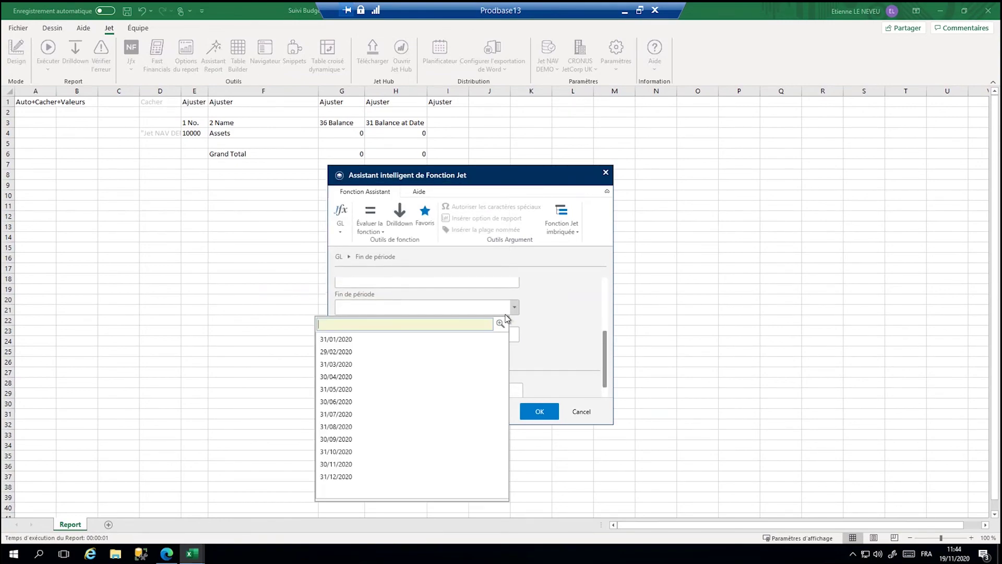
click(348, 479)
click(348, 476)
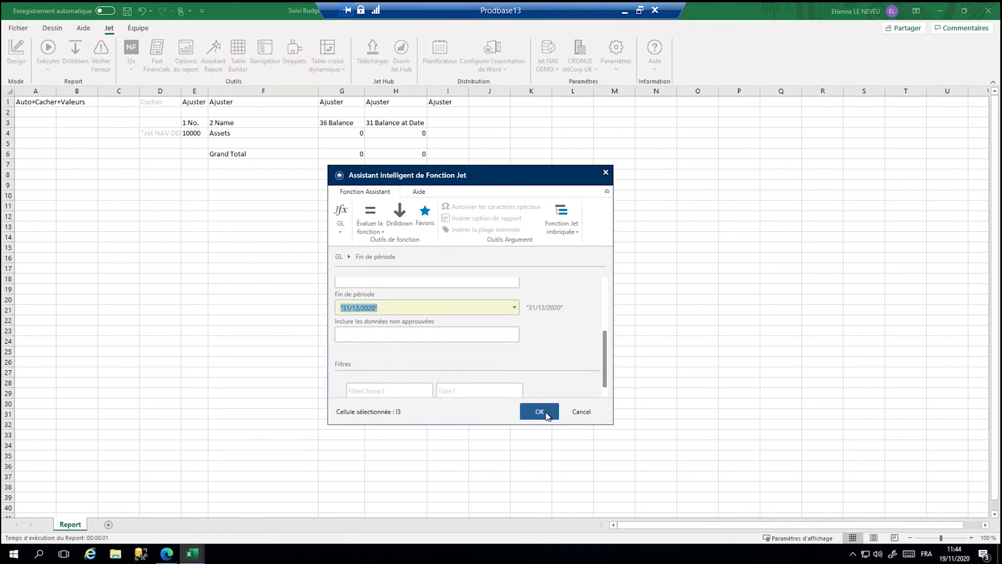
click(513, 337)
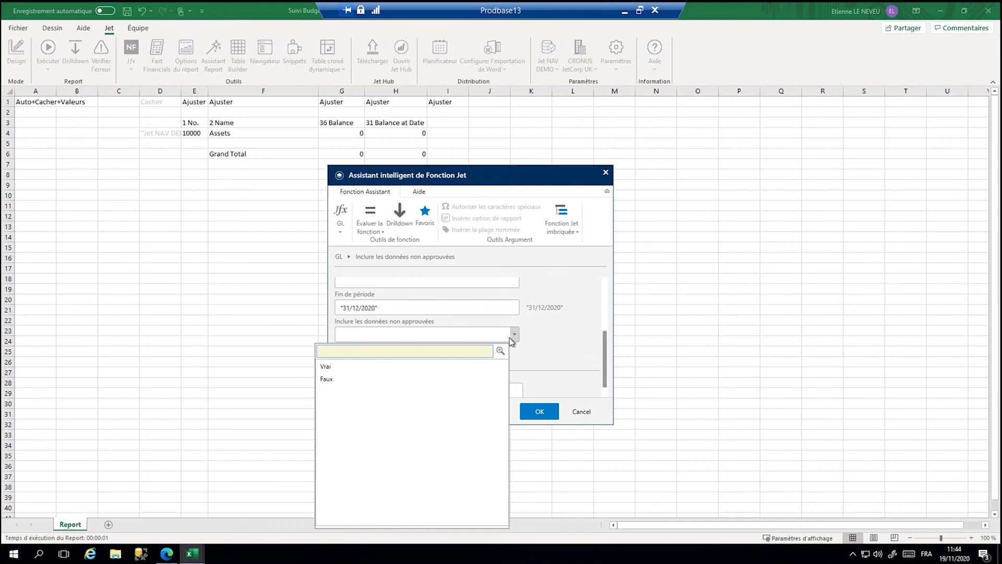
click(433, 368)
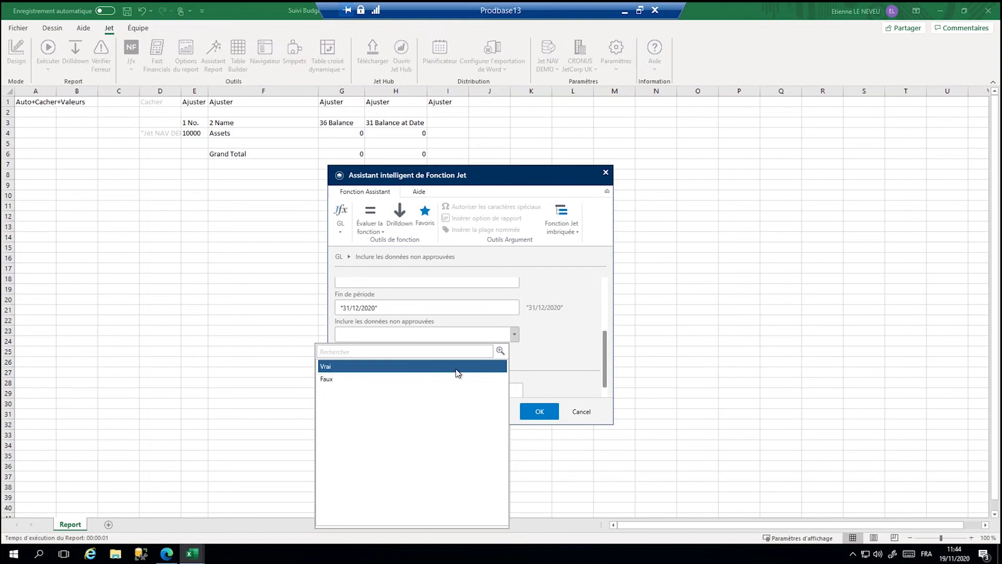
click(452, 372)
click(552, 415)
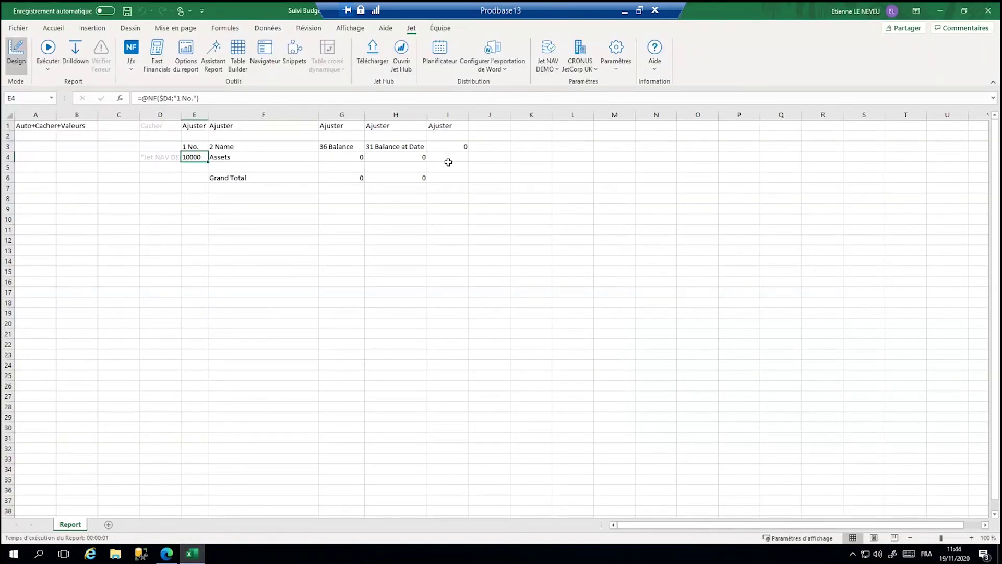
Step: Move the JetBudget formula from I3 to I4, in the account detail row
click(457, 147)
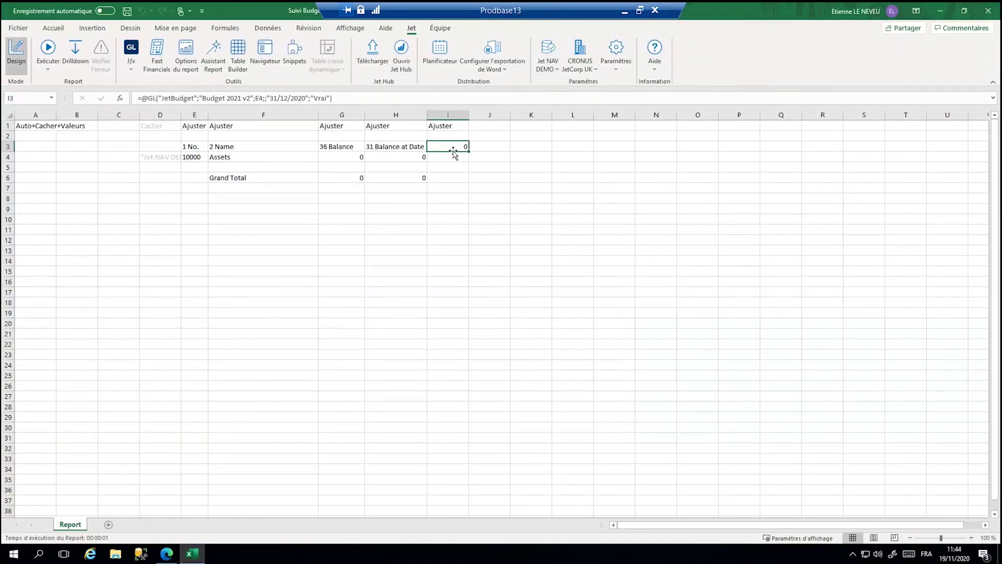
drag(453, 164, 469, 160)
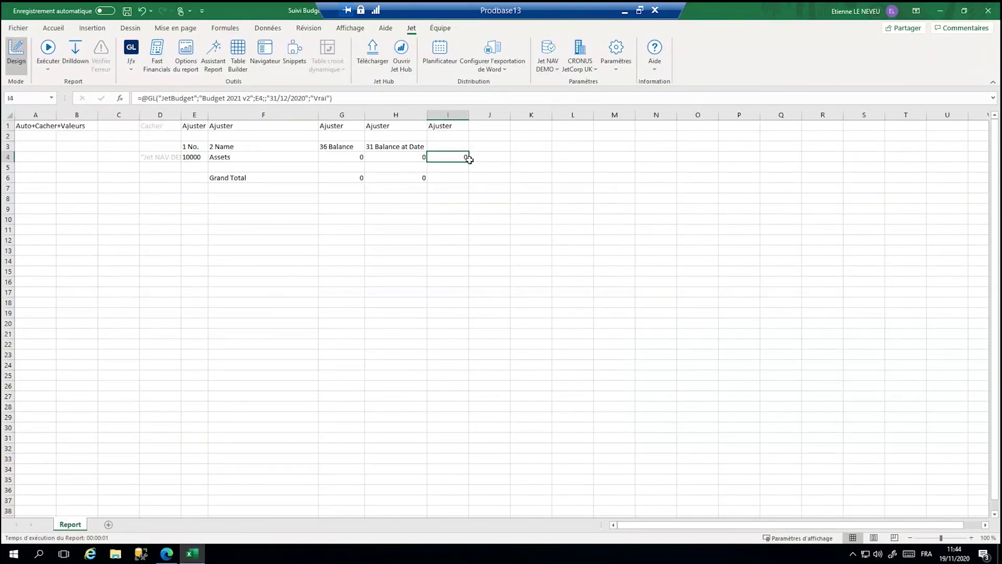
Step: Enter the header Budget in cell I3 above the JetBudget formula
click(448, 146)
text(B)
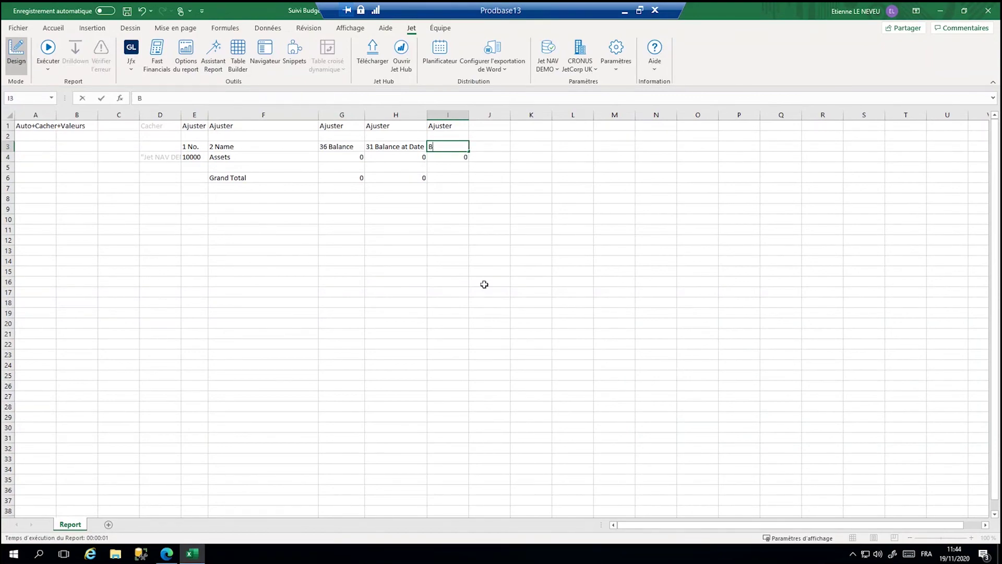
text(udget)
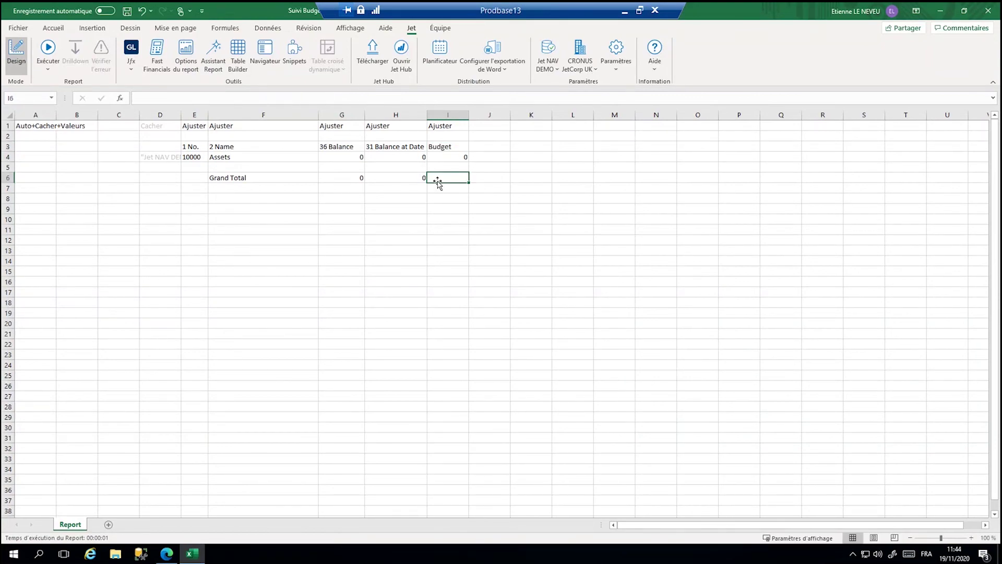
Step: Add an automatic sum for the Budget column in Grand Total cell I6 and run the report
click(460, 178)
click(406, 178)
click(460, 179)
key(alt+equal)
key(ctrl+Return)
click(48, 49)
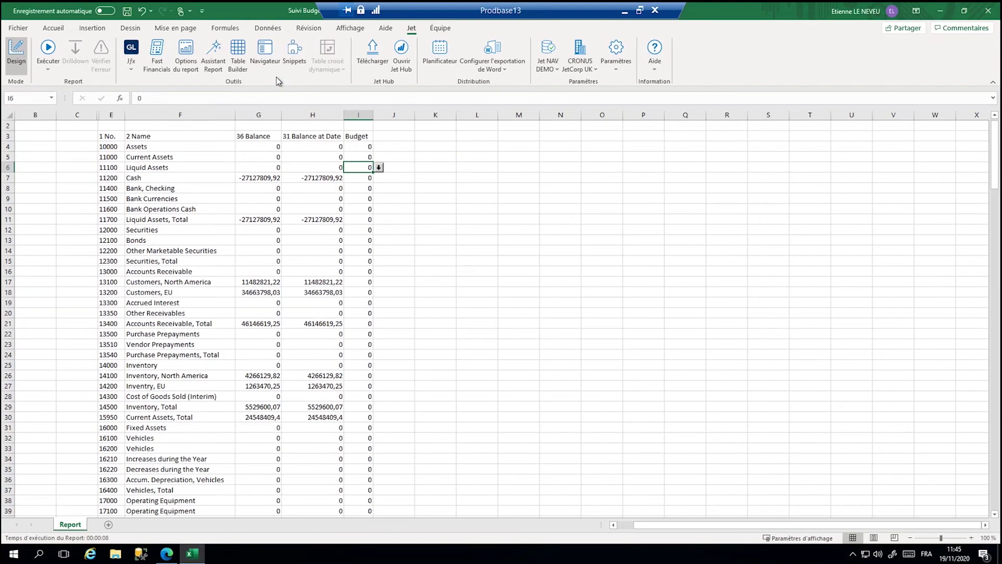
Step: Examine the Budget column against the balance columns across all G/L accounts of the generated report
scroll(355, 285, down, 20)
scroll(355, 286, down, 6)
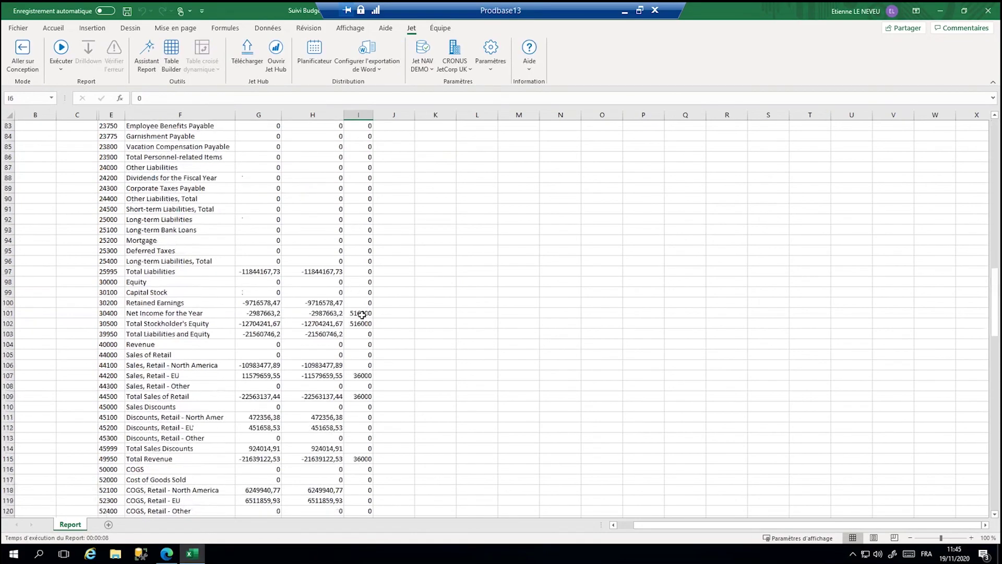
click(362, 313)
scroll(362, 313, down, 9)
scroll(363, 353, down, 8)
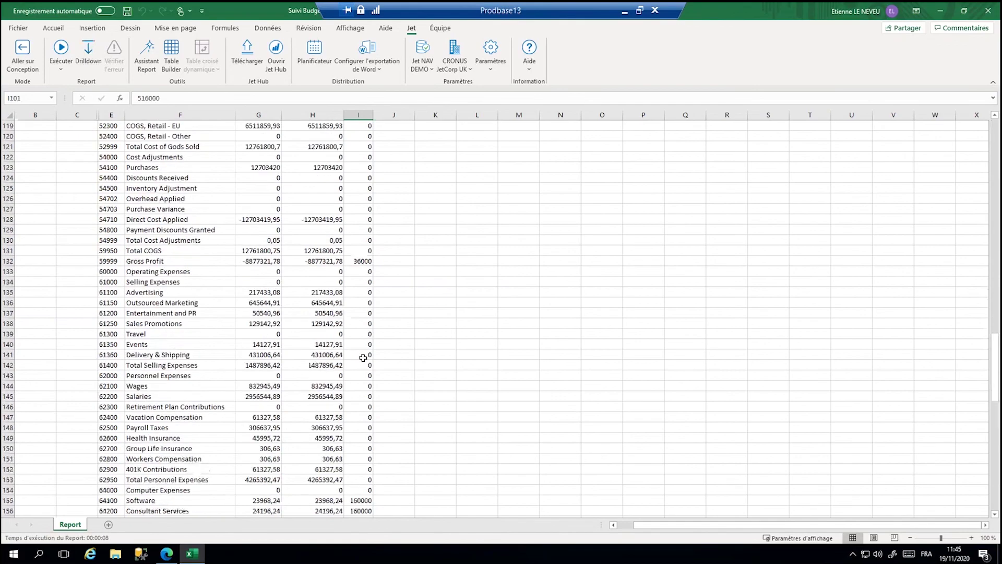
scroll(372, 439, down, 5)
scroll(372, 438, down, 6)
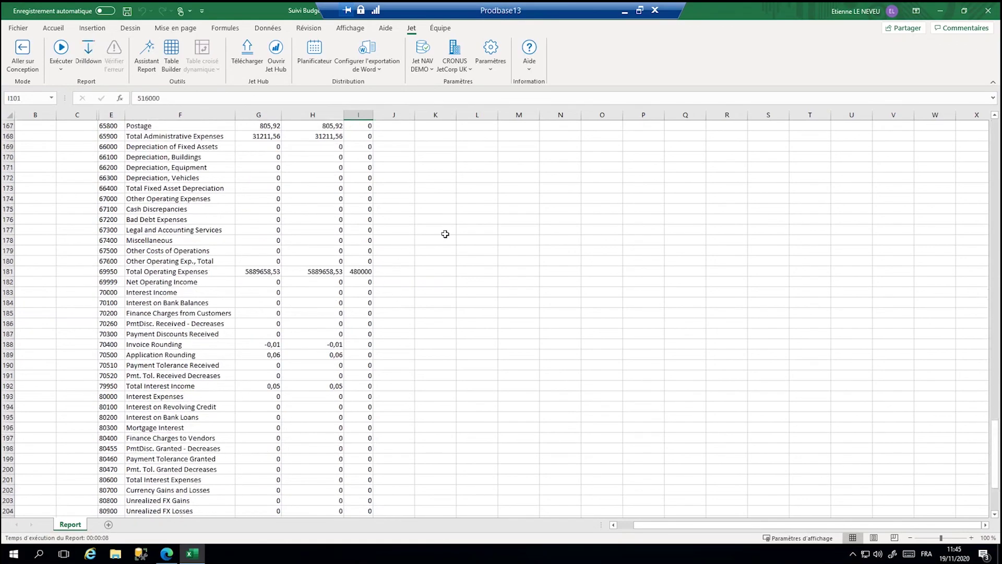
scroll(445, 232, up, 9)
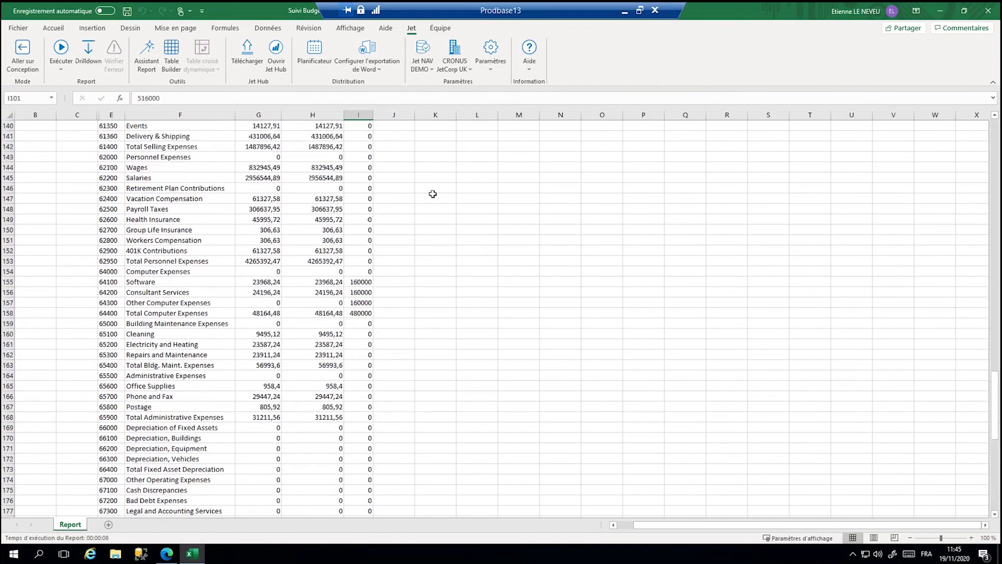
scroll(433, 194, up, 20)
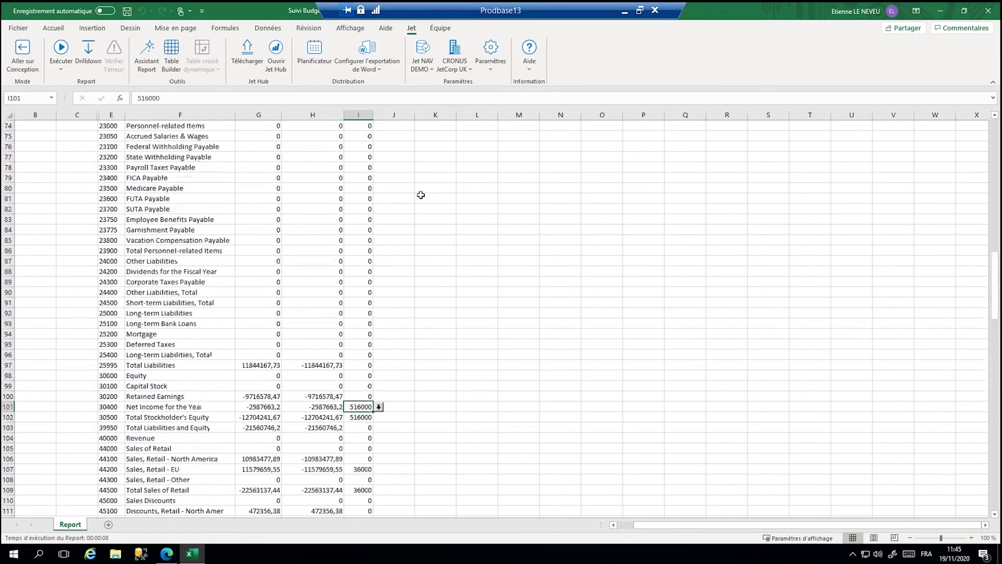
scroll(396, 167, up, 7)
scroll(346, 167, up, 6)
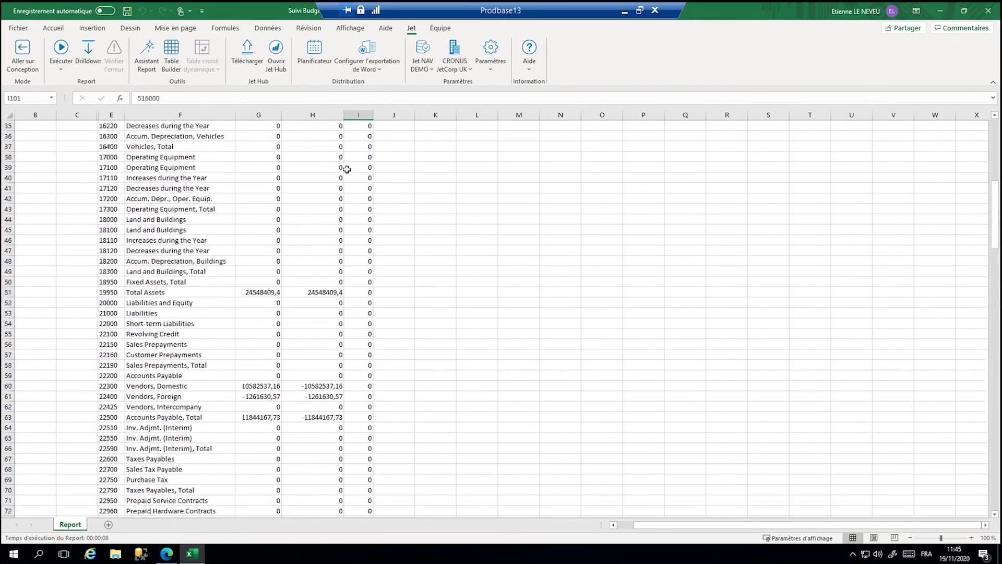
scroll(416, 127, up, 10)
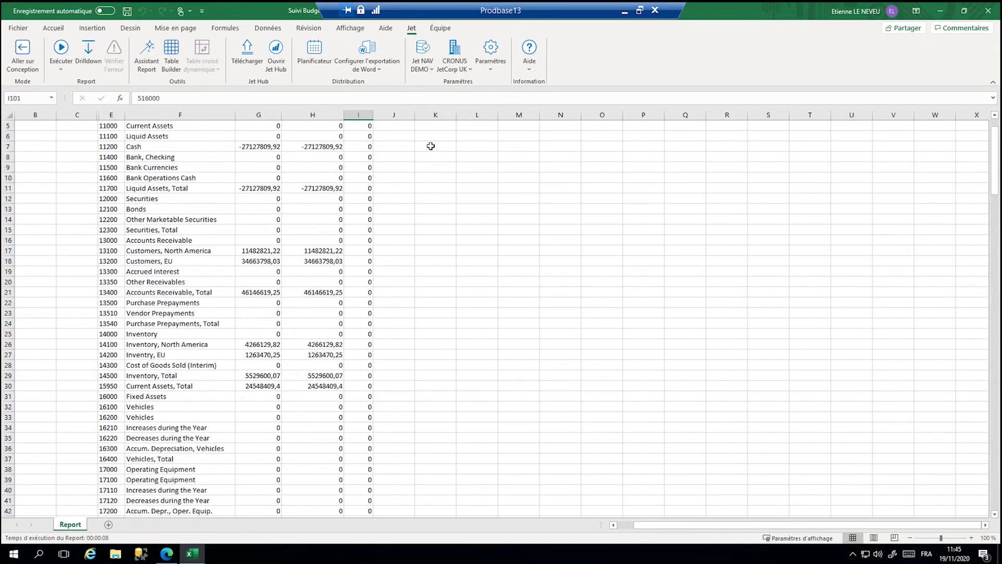
scroll(431, 146, up, 1)
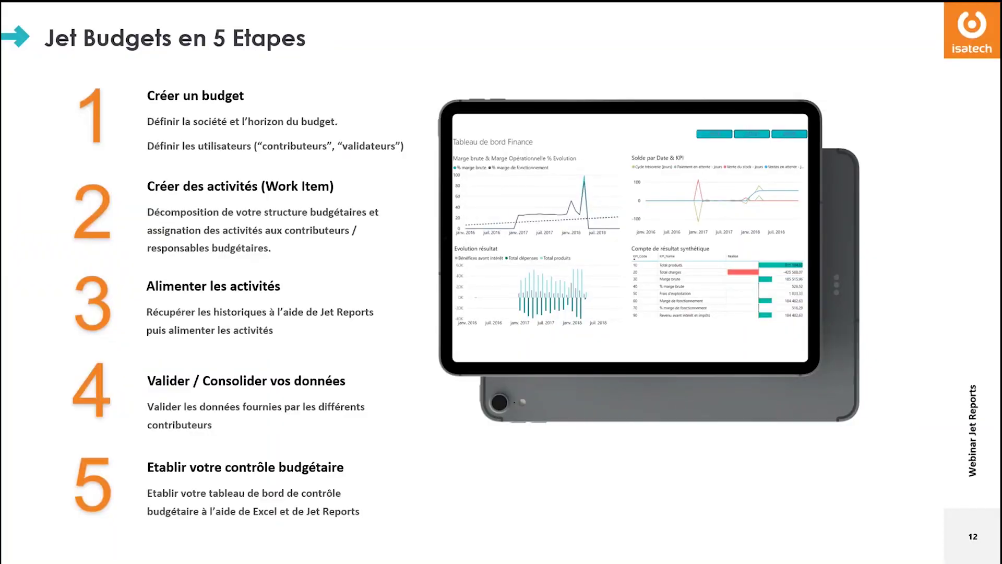
key(Right)
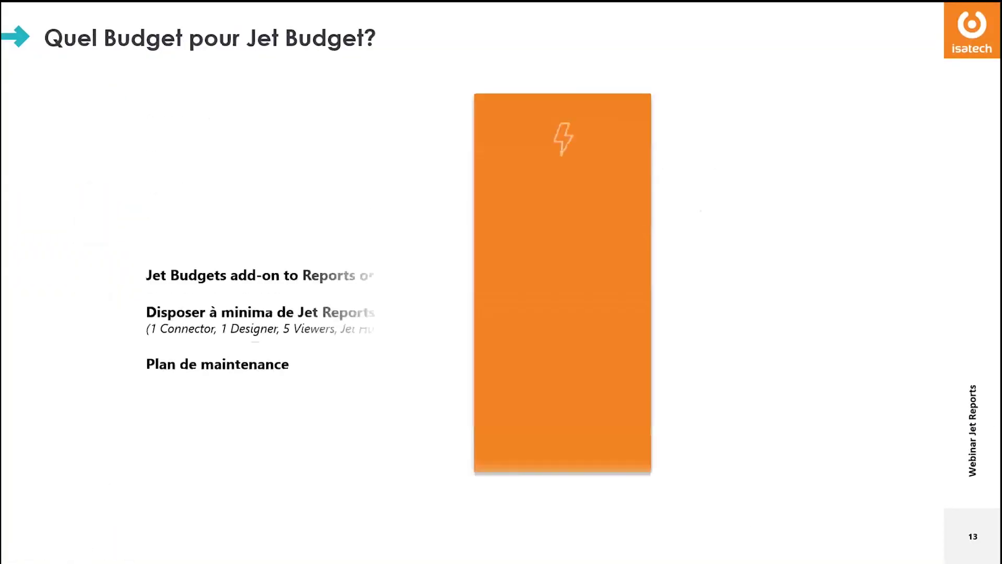